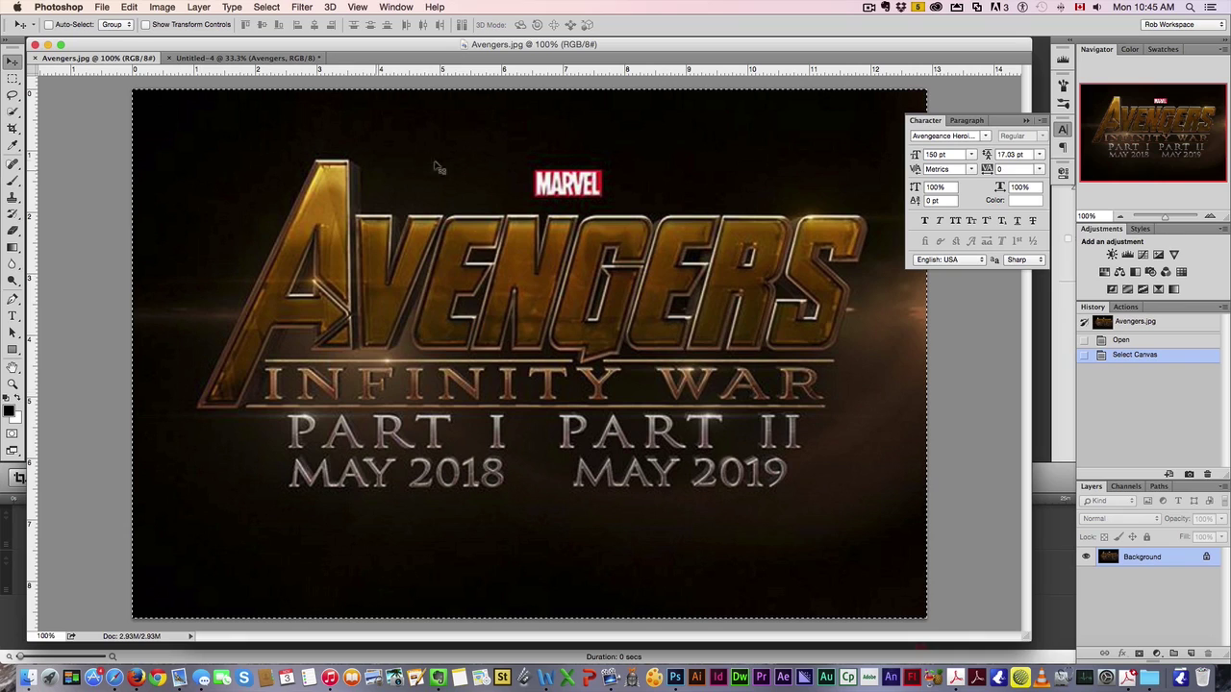
- Create a 3D extrusion from the Avengers text layer in the Untitled-4 document and accept the 3D workspace
left_click(934, 121)
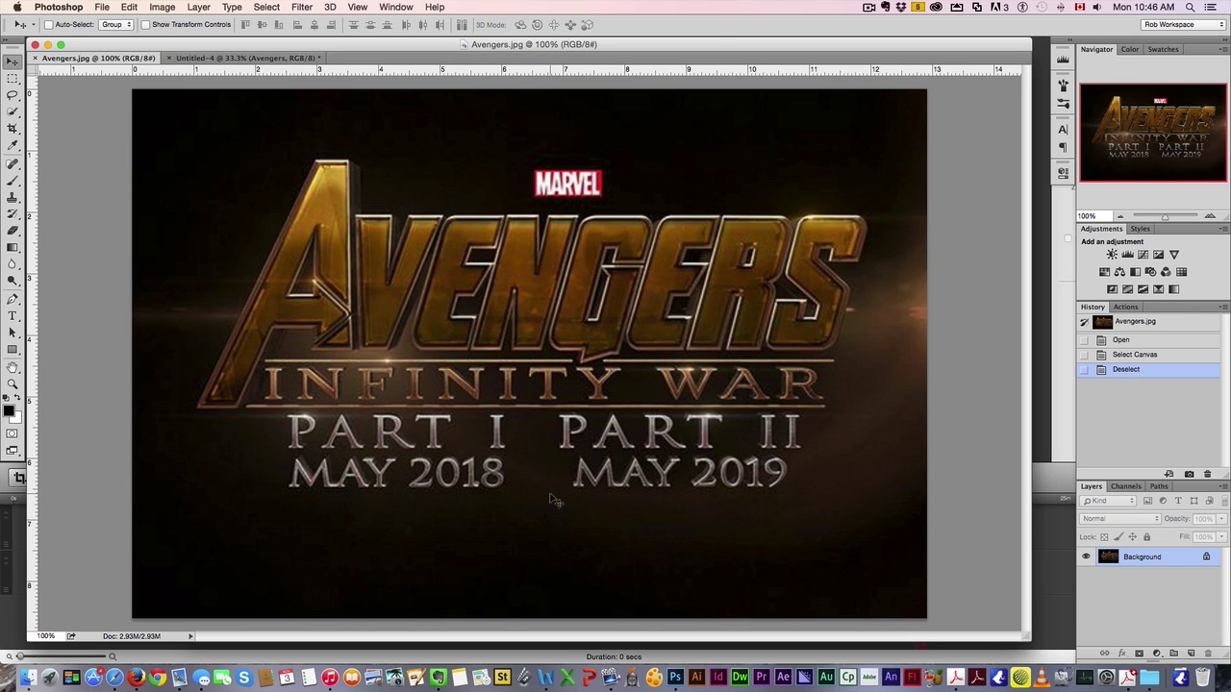
left_click(228, 59)
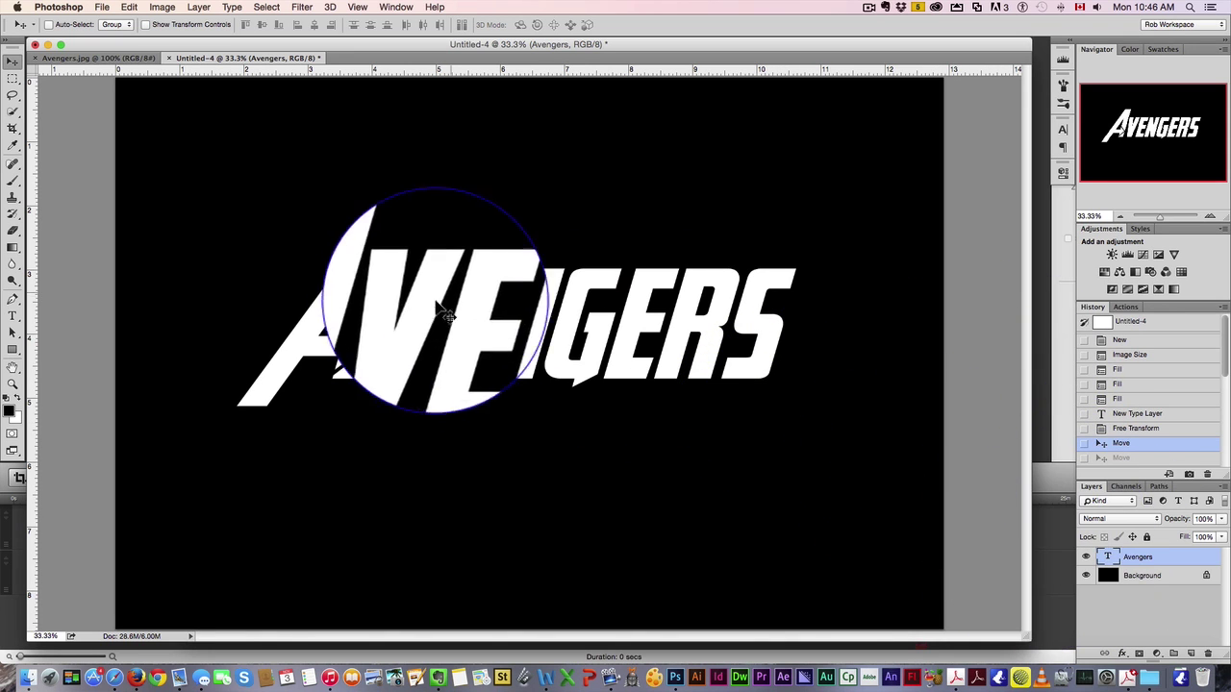
left_click(329, 7)
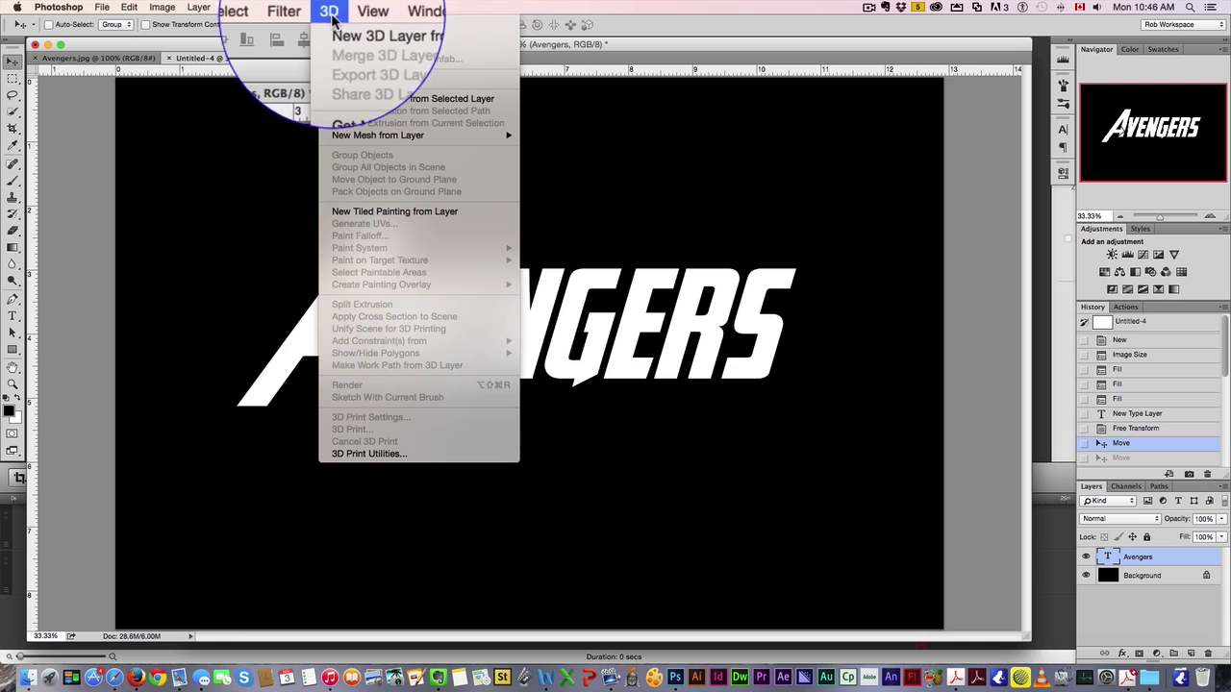
left_click(423, 99)
left_click(706, 247)
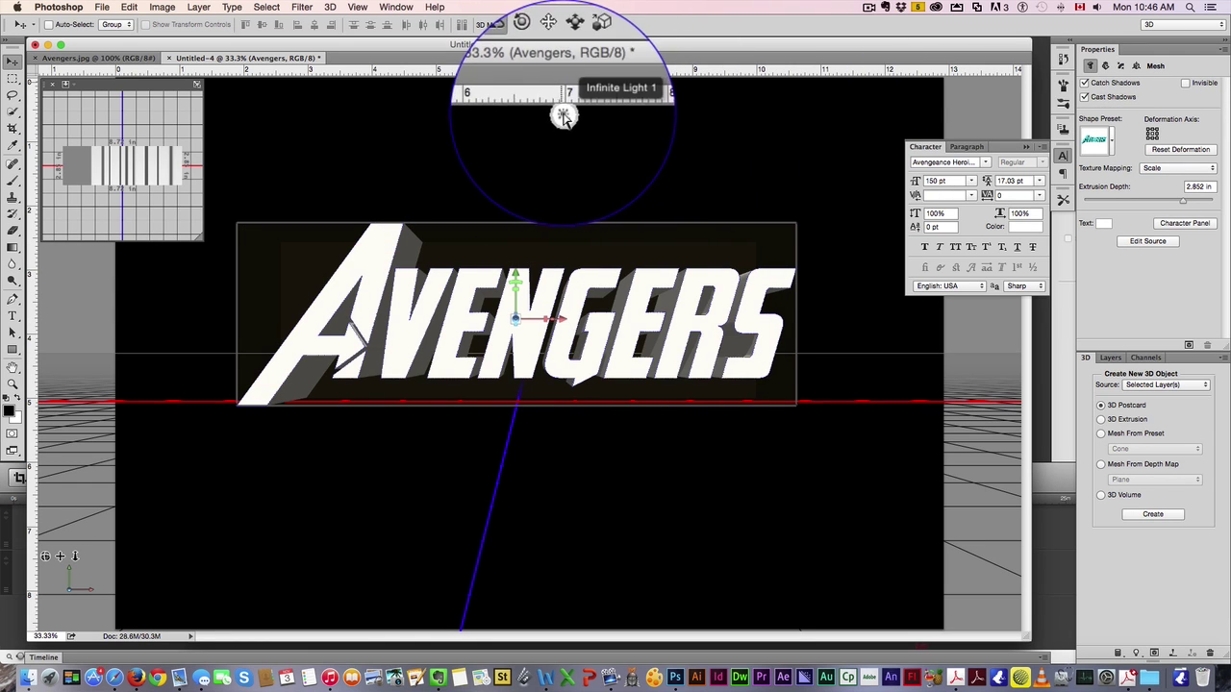
- Rotate Infinite Light 1 so it shines on the Avengers lettering from a different angle
left_click(562, 83)
mouse_move(545, 221)
left_mouse_down()
mouse_move(546, 207)
mouse_move(582, 279)
mouse_move(627, 328)
left_mouse_up()
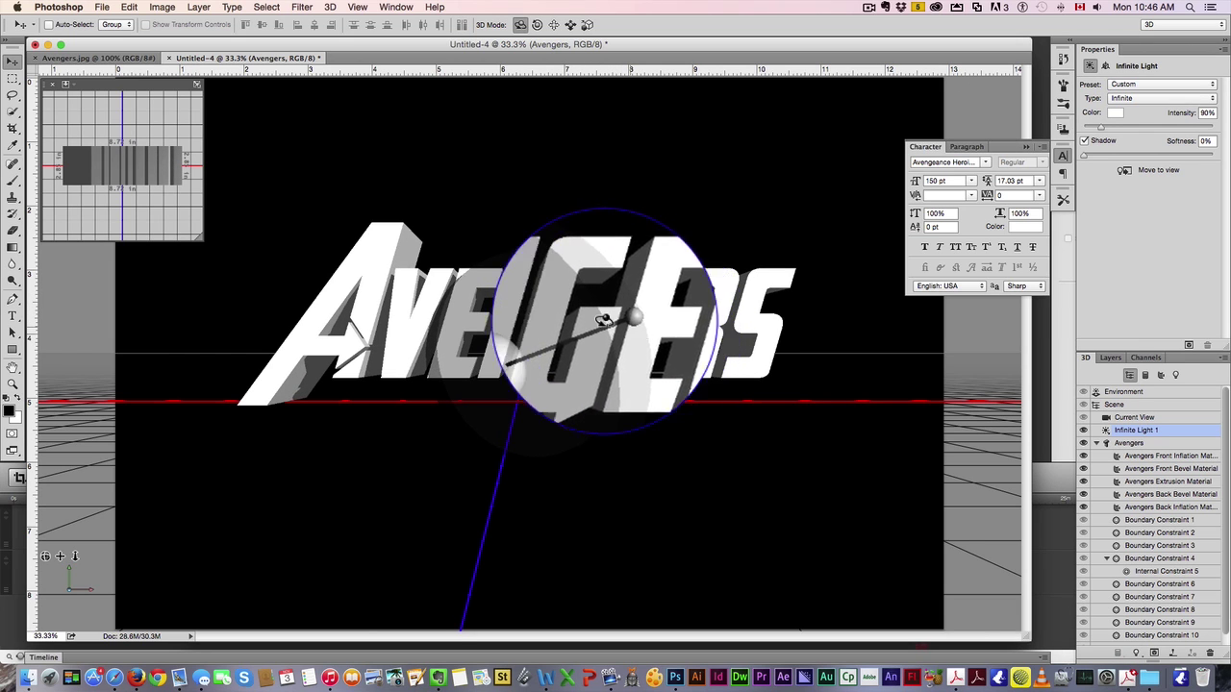
- Apply the third shape preset, a bevelled one, to the Avengers mesh and compare it with the Avengers.jpg reference
left_click(1121, 446)
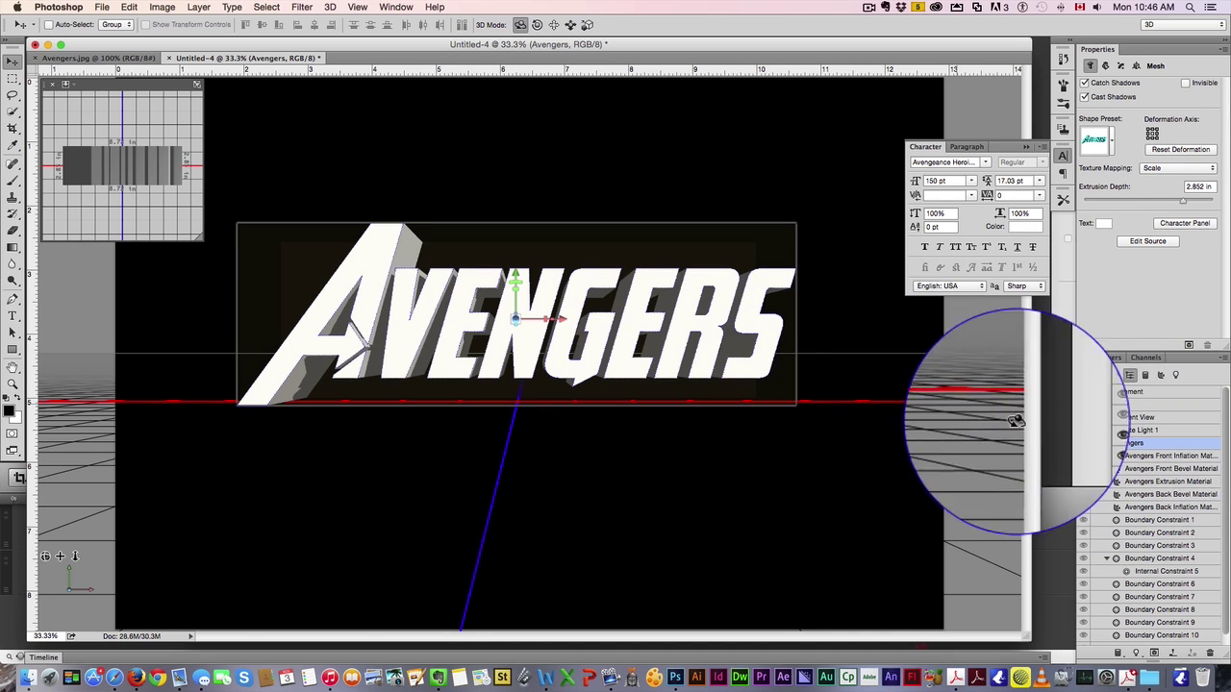
left_click(1112, 141)
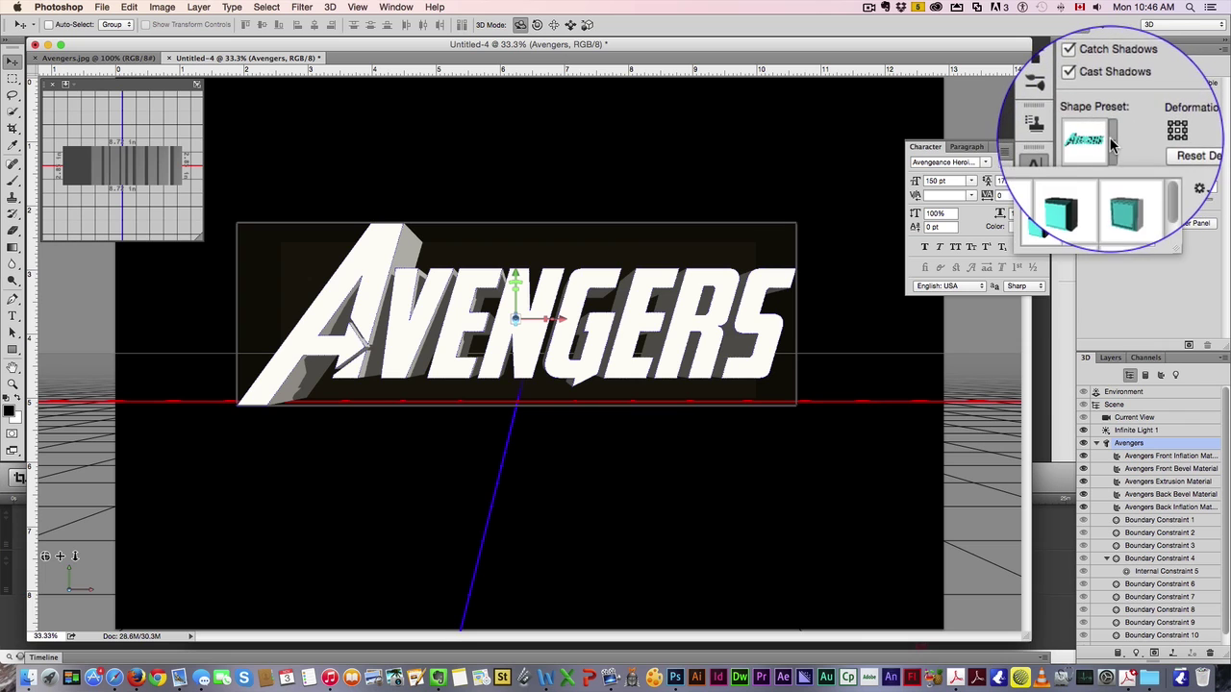
left_click(1115, 192)
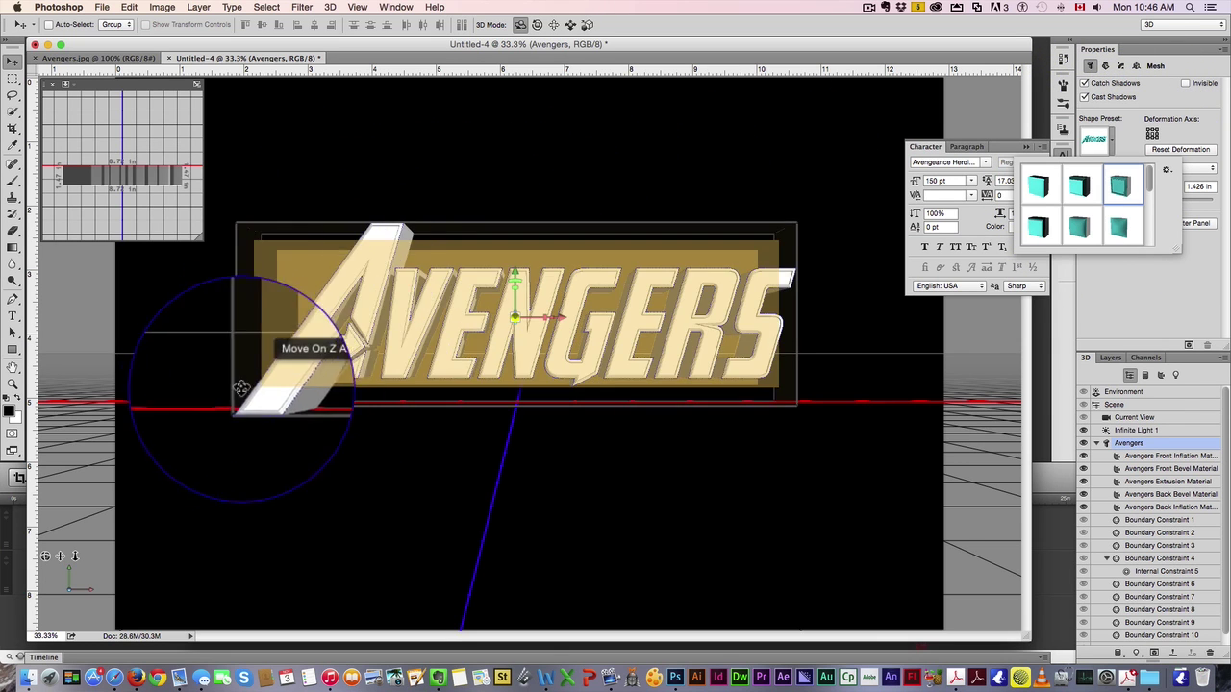
left_click(106, 58)
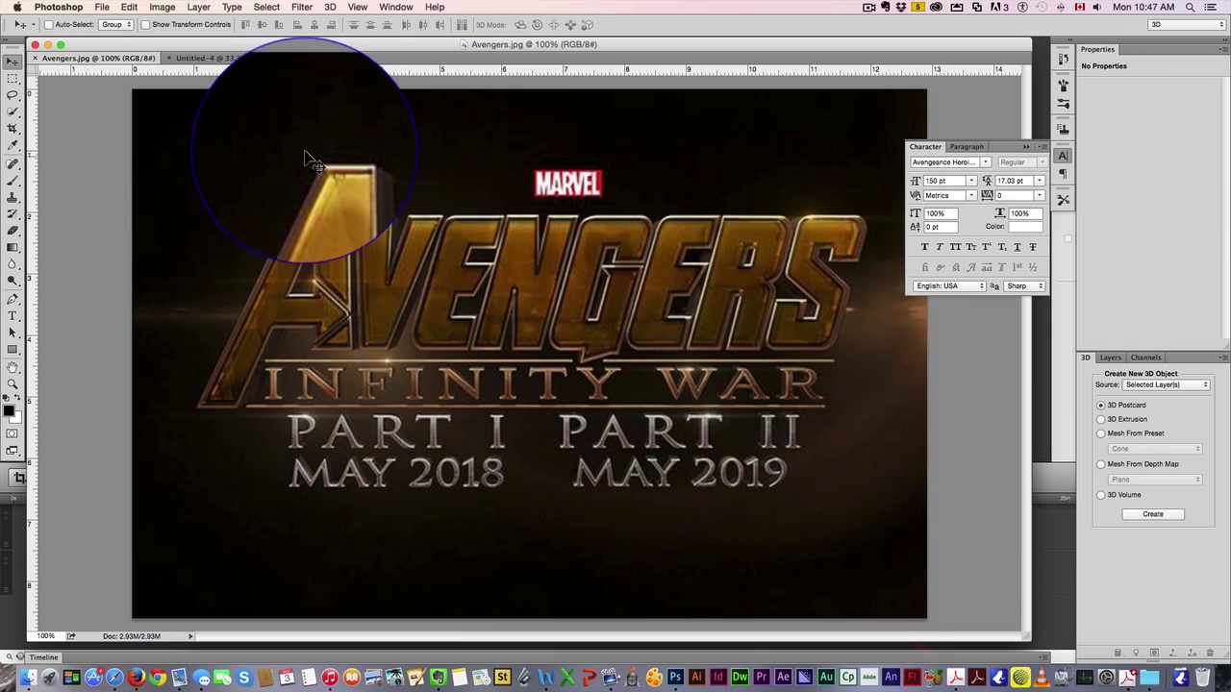
left_click(235, 58)
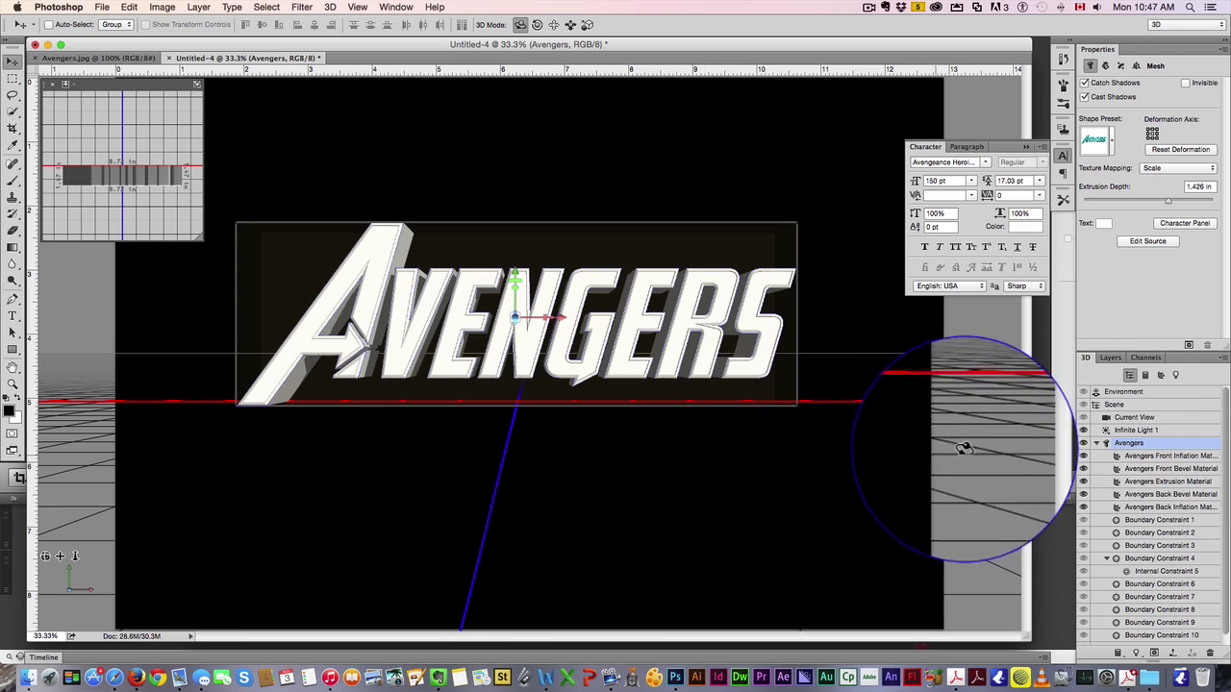
- Create a new 4000 by 3000 pixel diffuse texture for the Avengers Front Inflation Material and open it for editing
left_click(1123, 457)
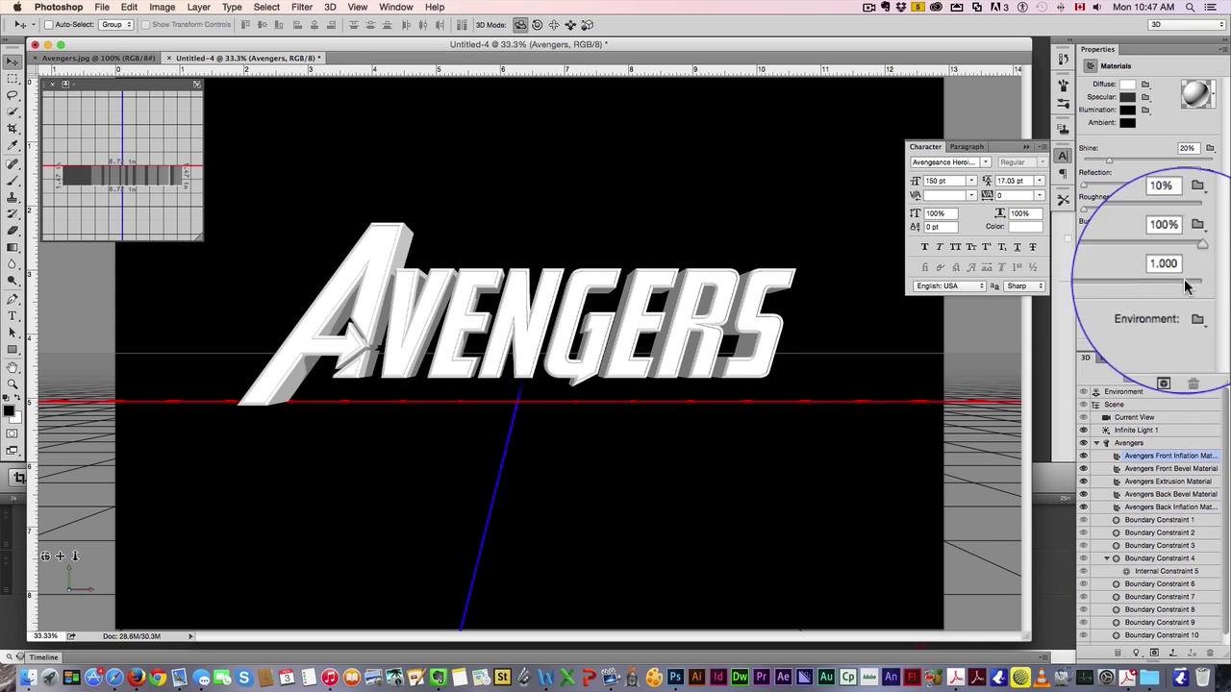
left_click(1145, 84)
left_click(1120, 117)
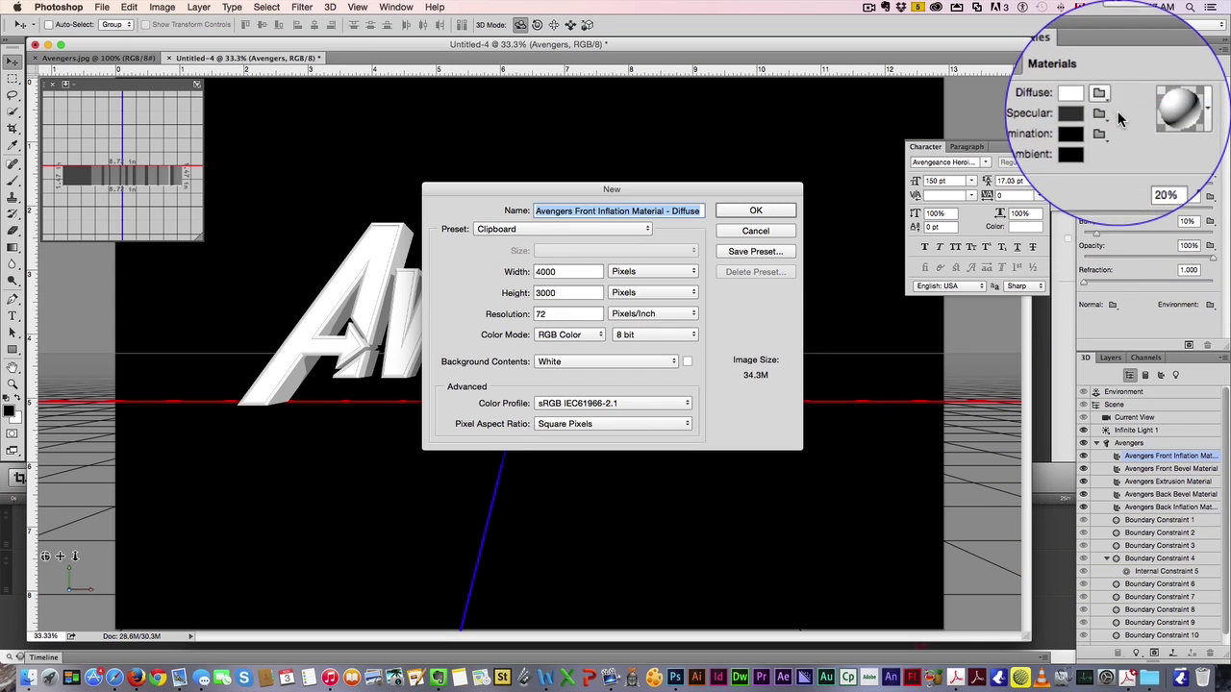
left_click(753, 209)
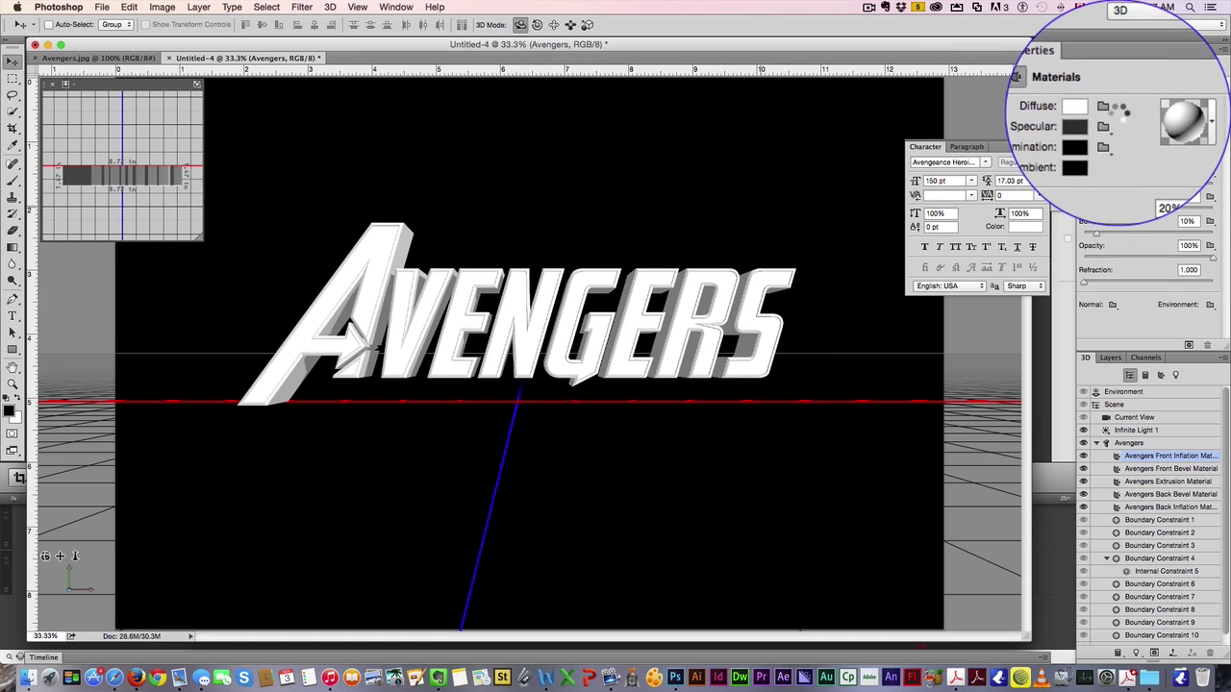
left_click(1103, 96)
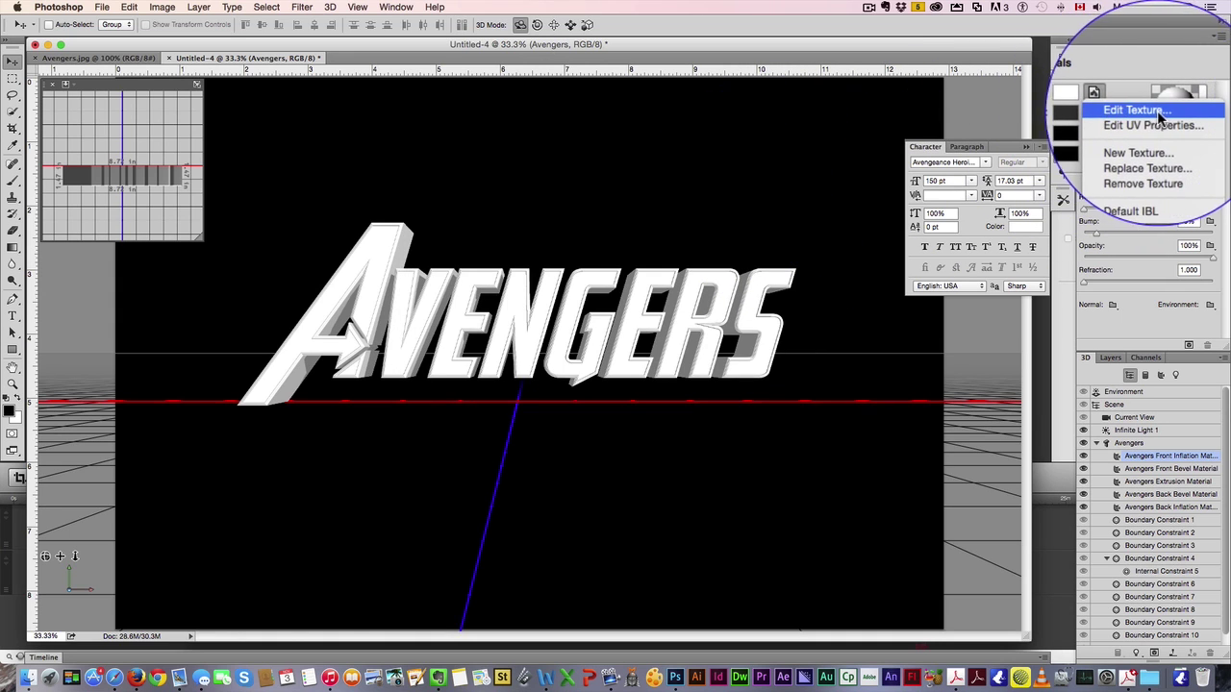
left_click(1142, 113)
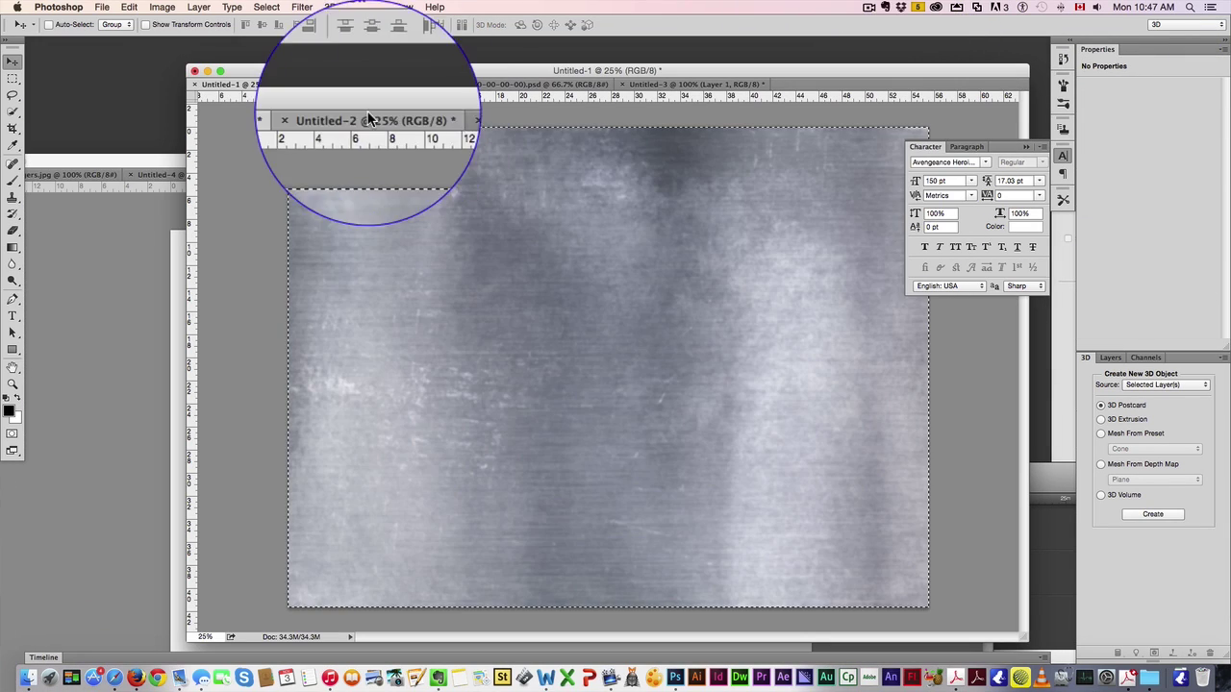
- Paste the gold brushed-metal image from Untitled-2 into the front inflation texture document and confirm its placement with Free Transform
left_click(384, 84)
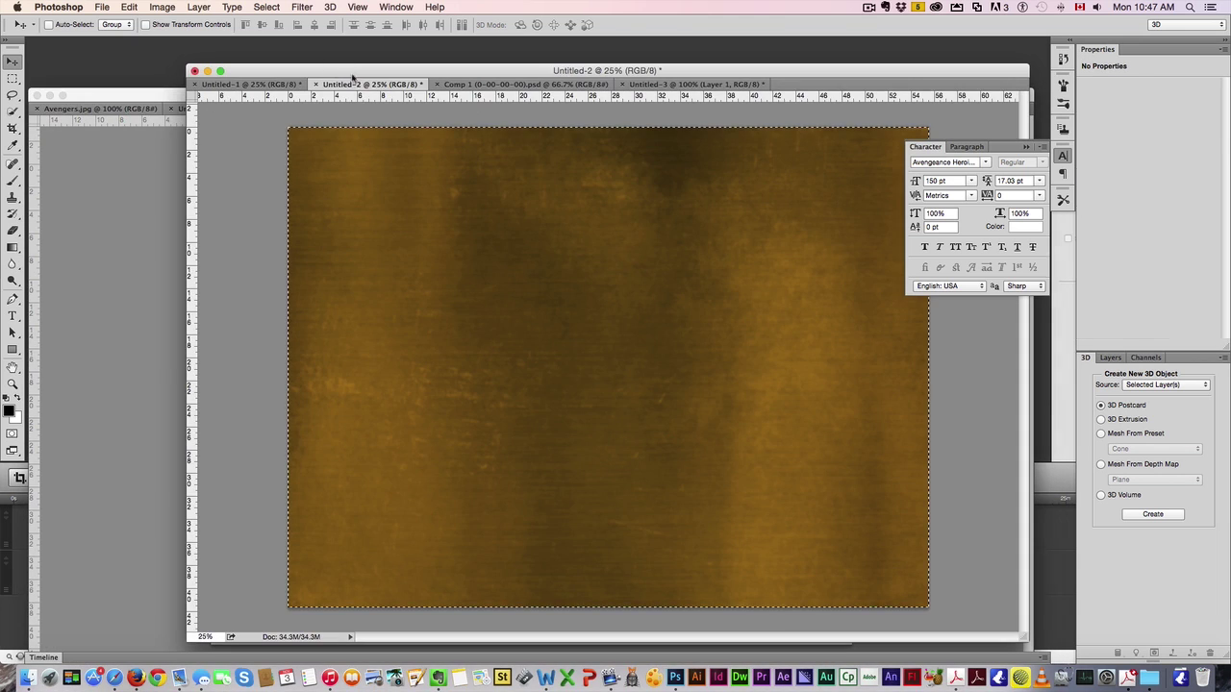
left_click(271, 86)
left_click(354, 85)
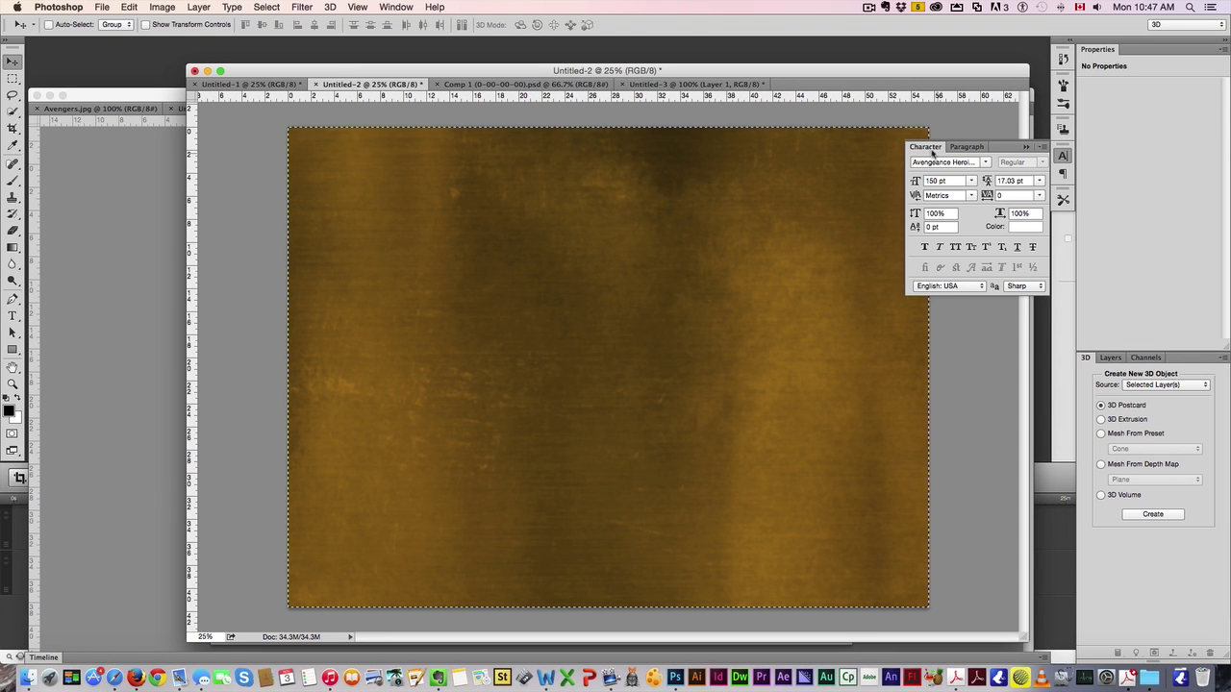
left_click(934, 149)
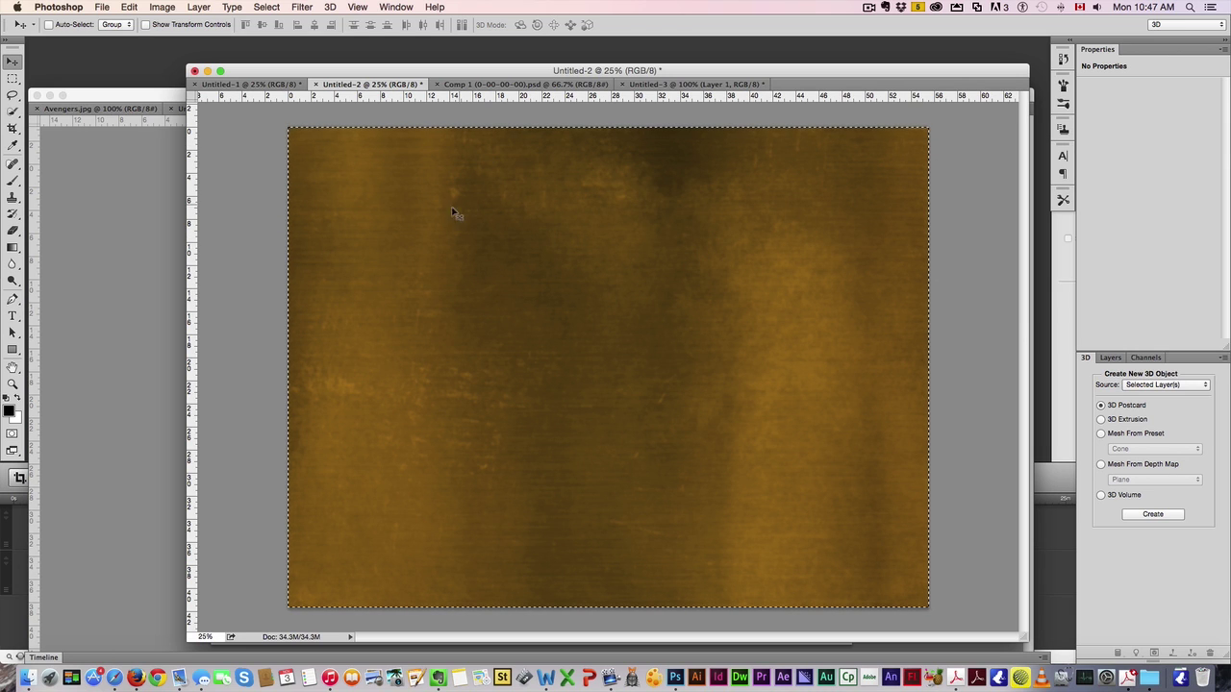
left_click(129, 291)
key("super+v")
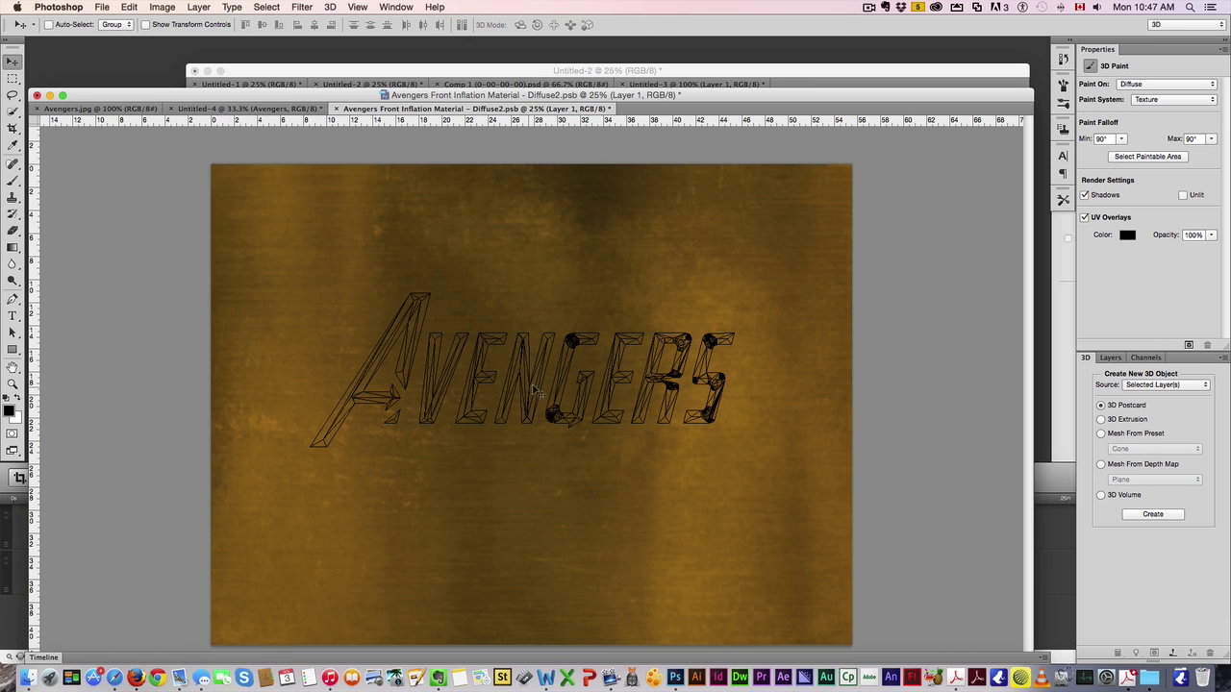
key("super+t")
key("Return")
- Save and close the front inflation texture document to return to the Untitled-4 3D scene
key("super+s")
left_click(759, 288)
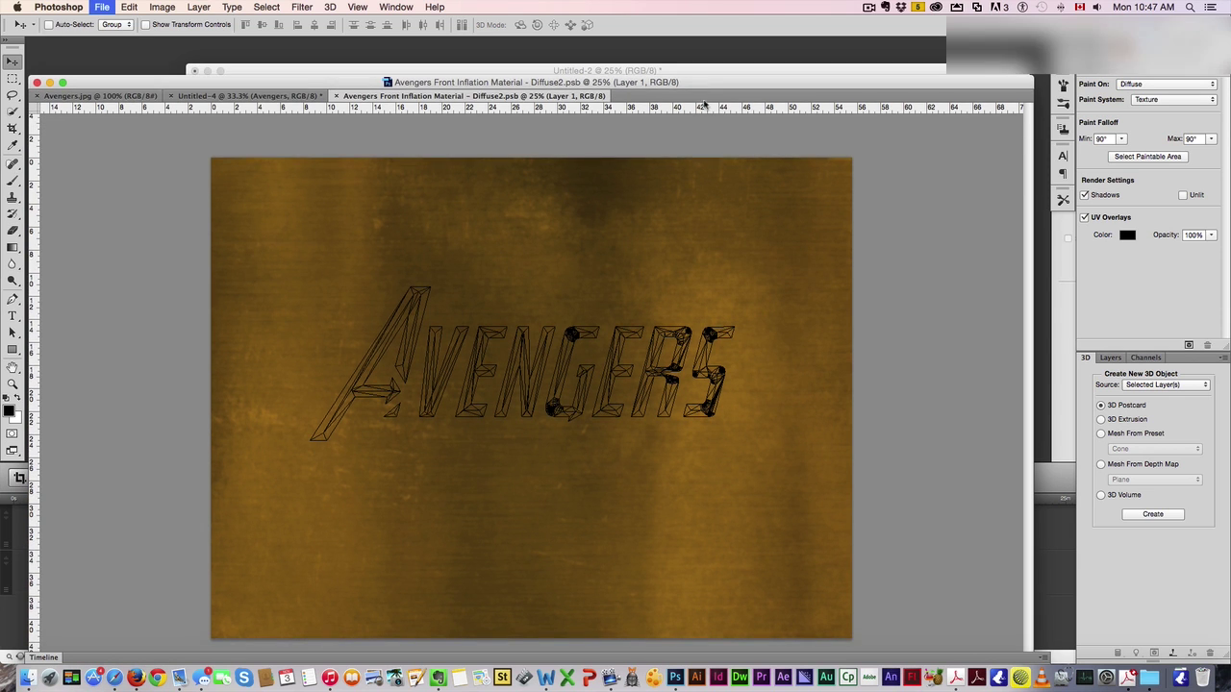
key("super+w")
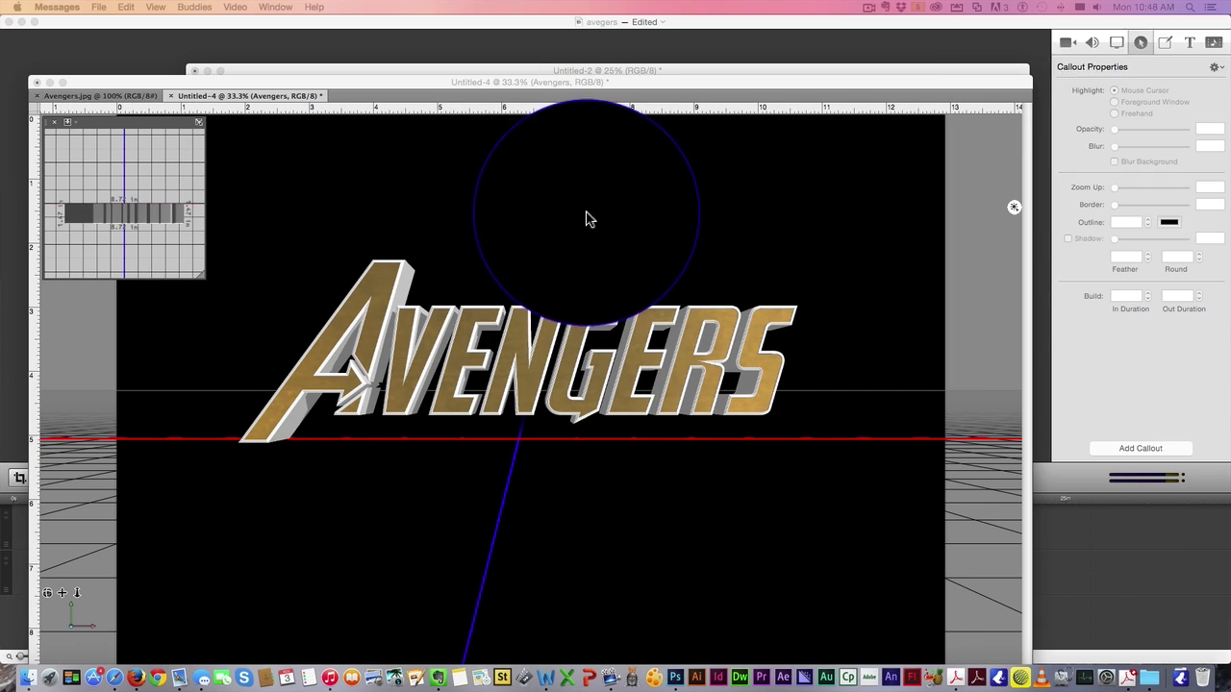
left_click(587, 220)
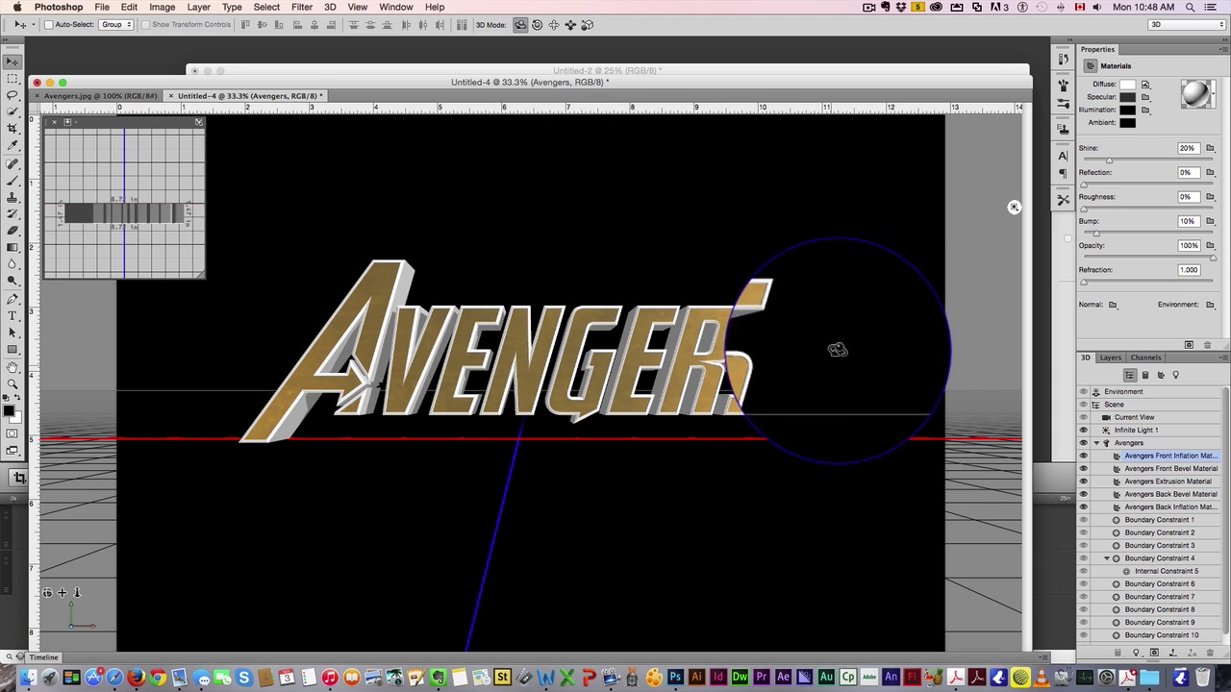
- Create a new diffuse texture for the Avengers Front Bevel Material and open it for editing
left_click(1115, 468)
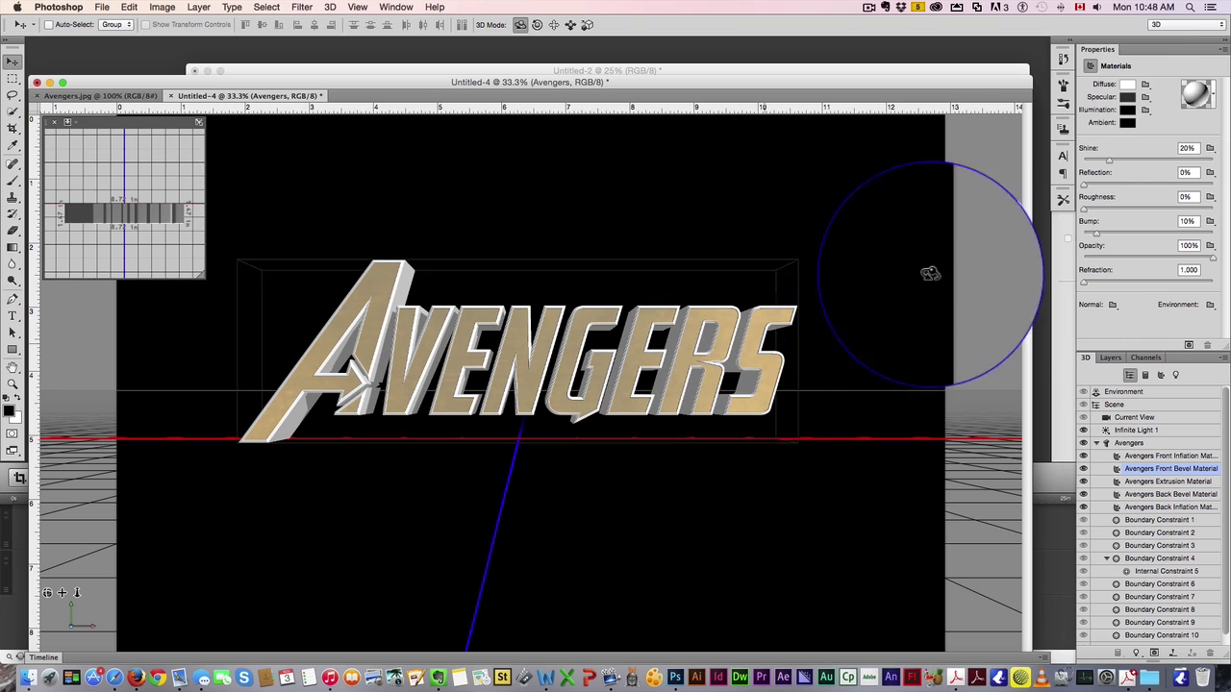
left_click(1146, 84)
left_click(1117, 129)
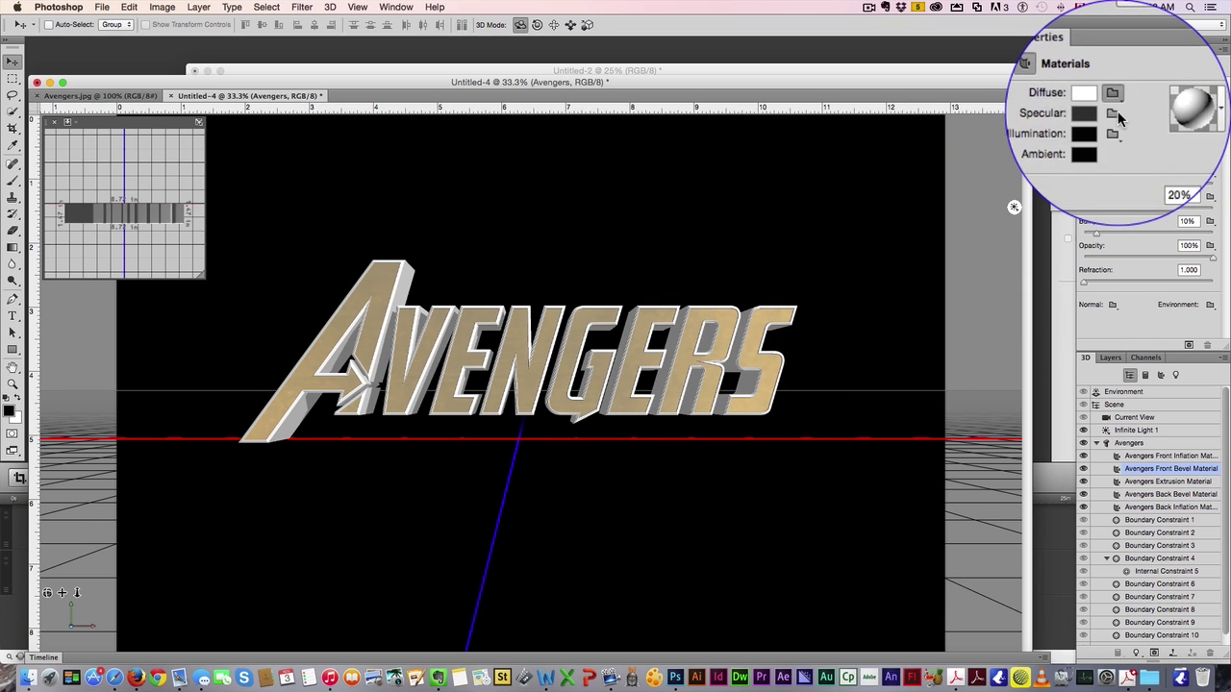
left_click(784, 204)
left_click(1145, 84)
left_click(1116, 95)
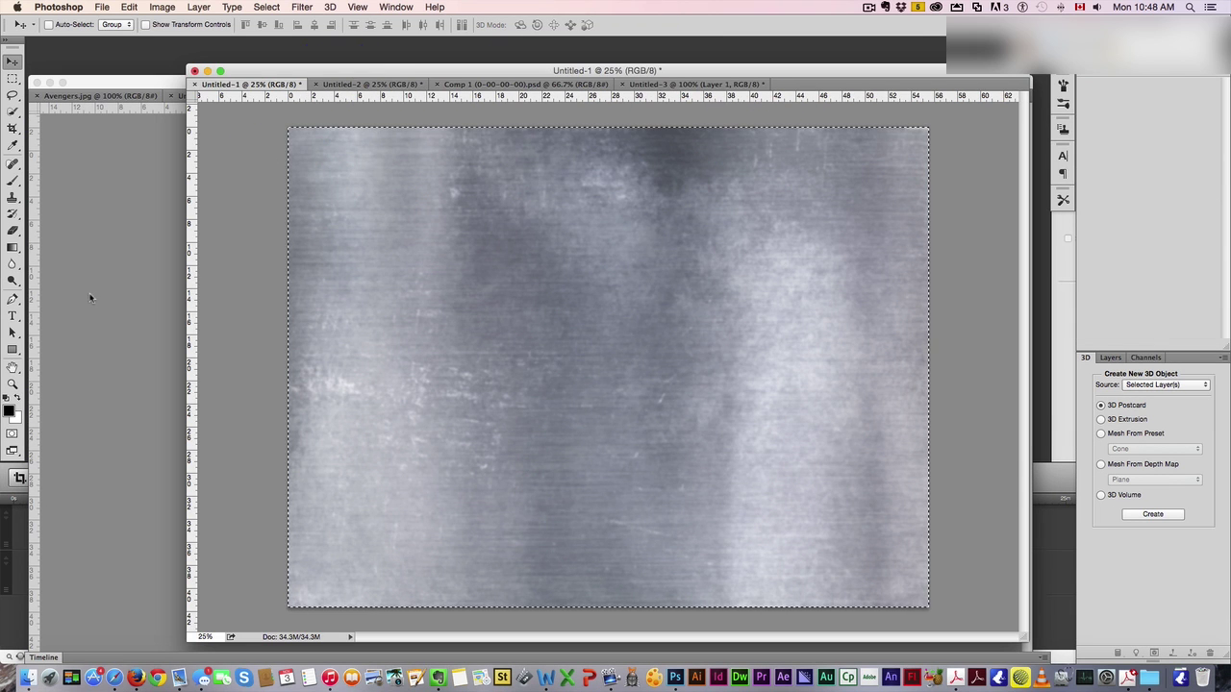
- Paste the silver brushed-metal image from Untitled-1 into the front bevel texture document, saving and closing it
left_click(91, 290)
key("super+v")
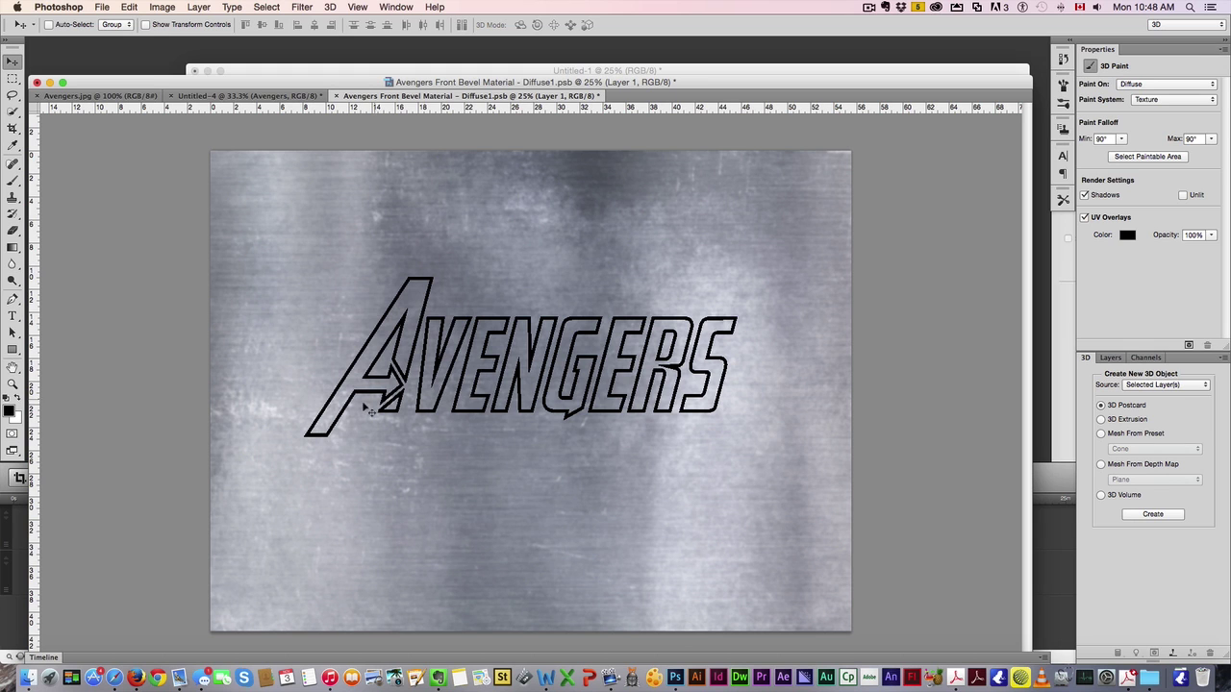
key("super+s")
left_click(774, 286)
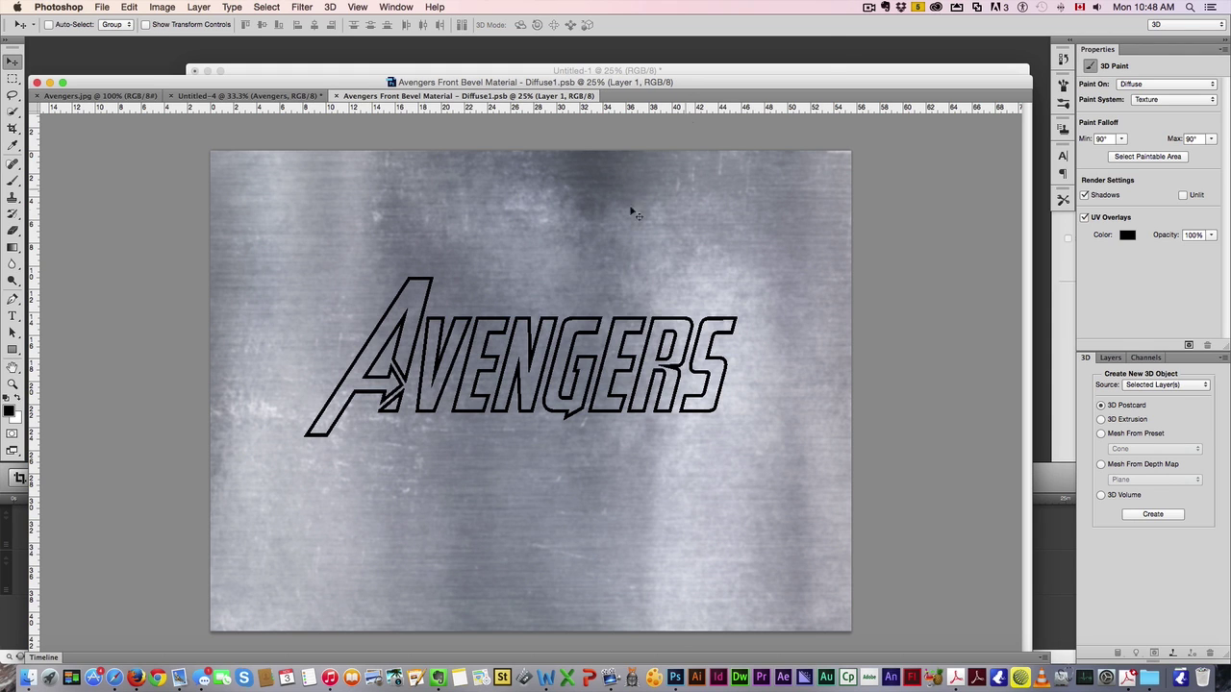
key("super+w")
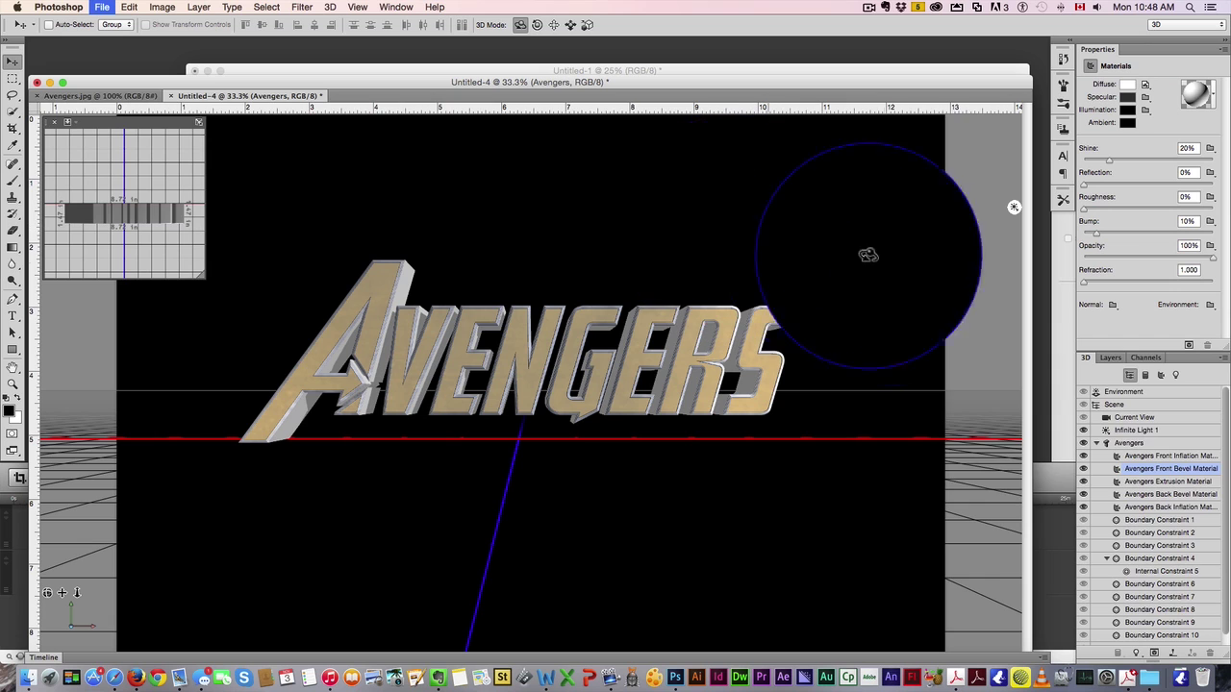
- Assign the existing Avengers Front Inflation Material - Diffuse texture to the Avengers Extrusion Material's diffuse channel
left_click(1121, 442)
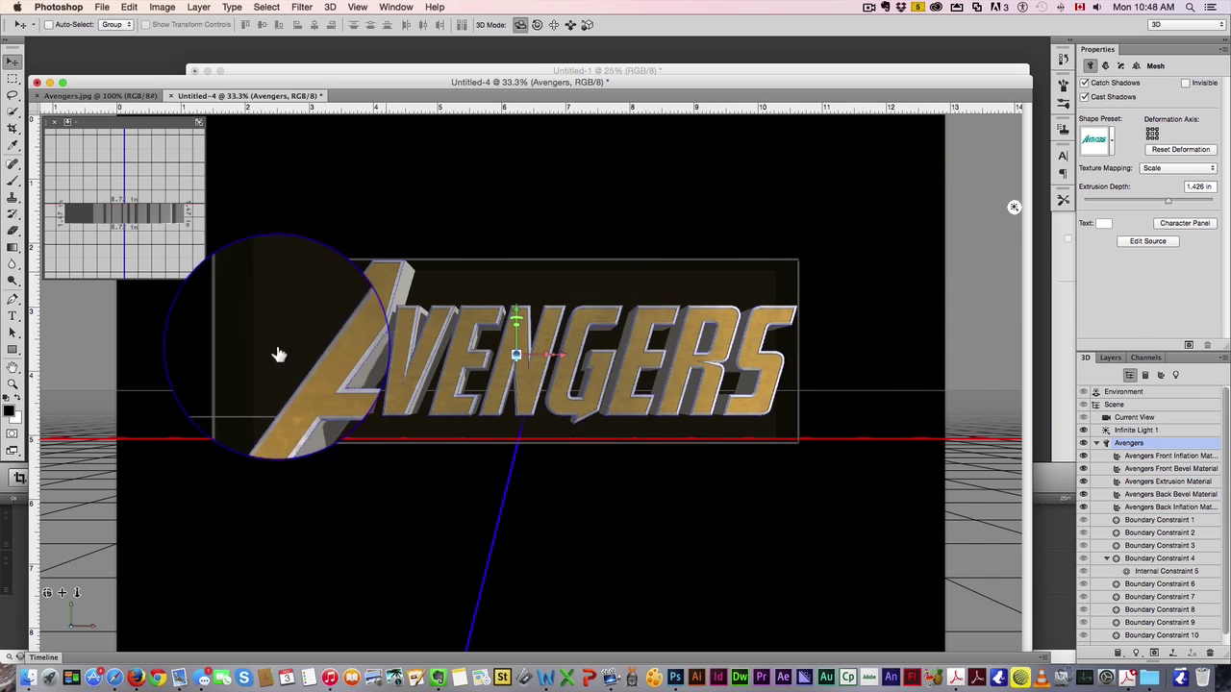
left_click(1121, 458)
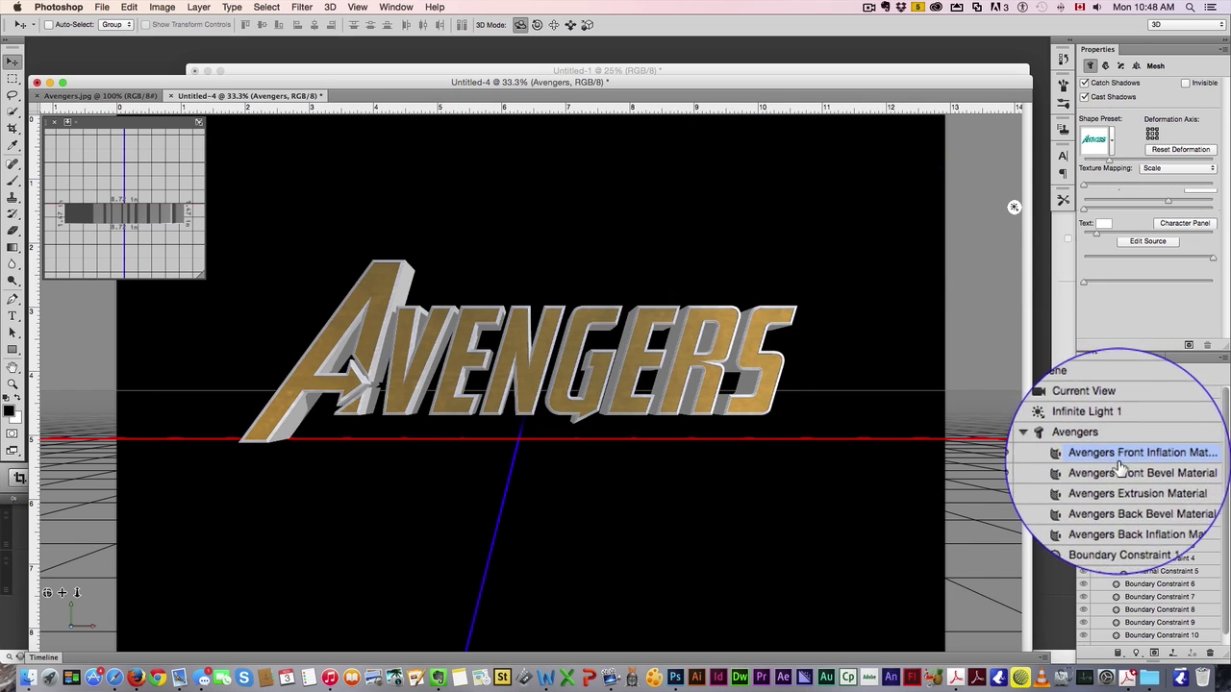
left_click(1125, 471)
left_click(1125, 485)
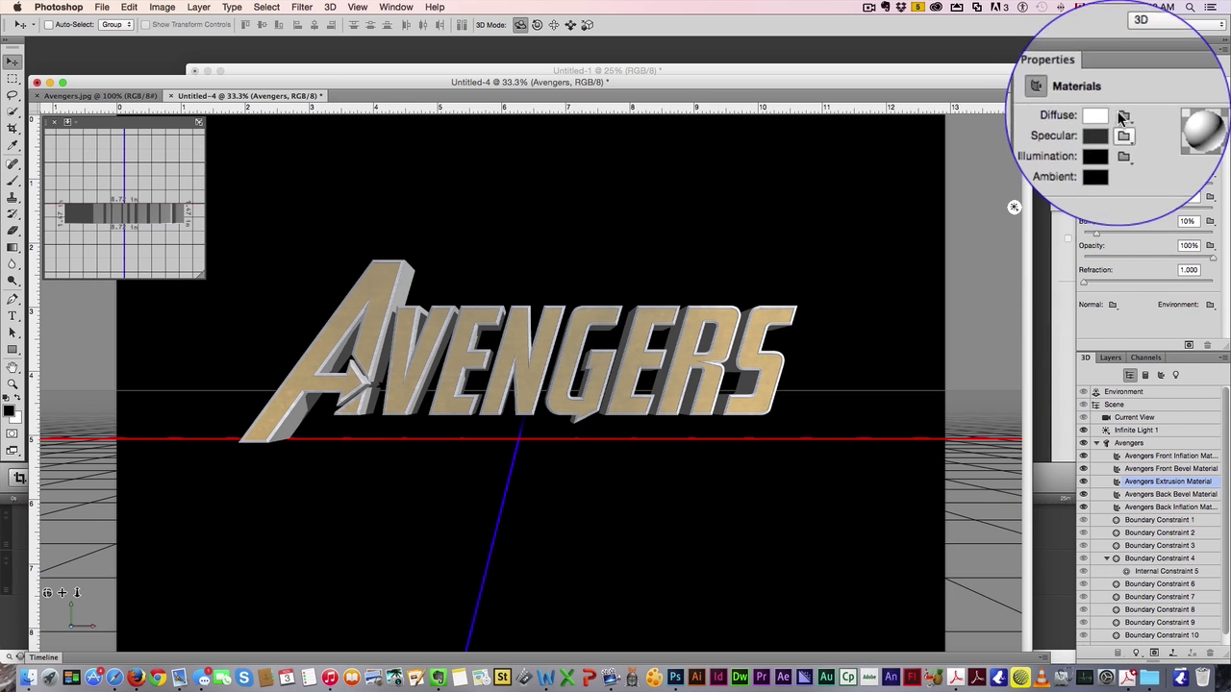
left_click(1115, 113)
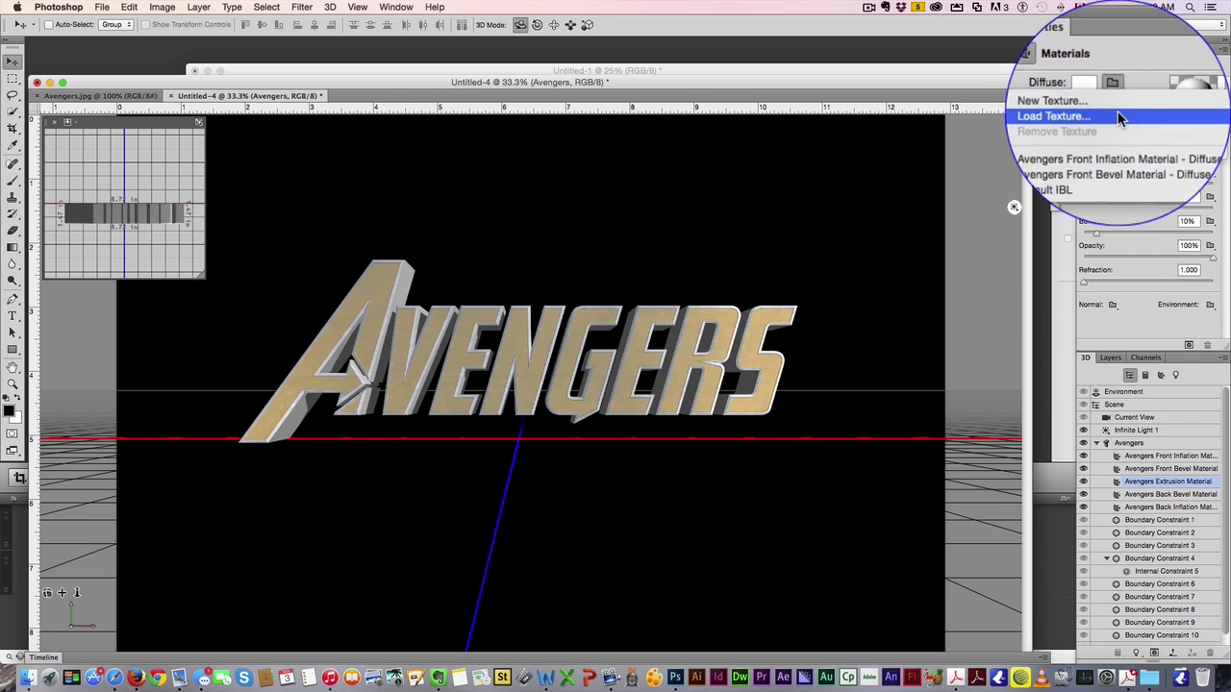
left_click(1119, 132)
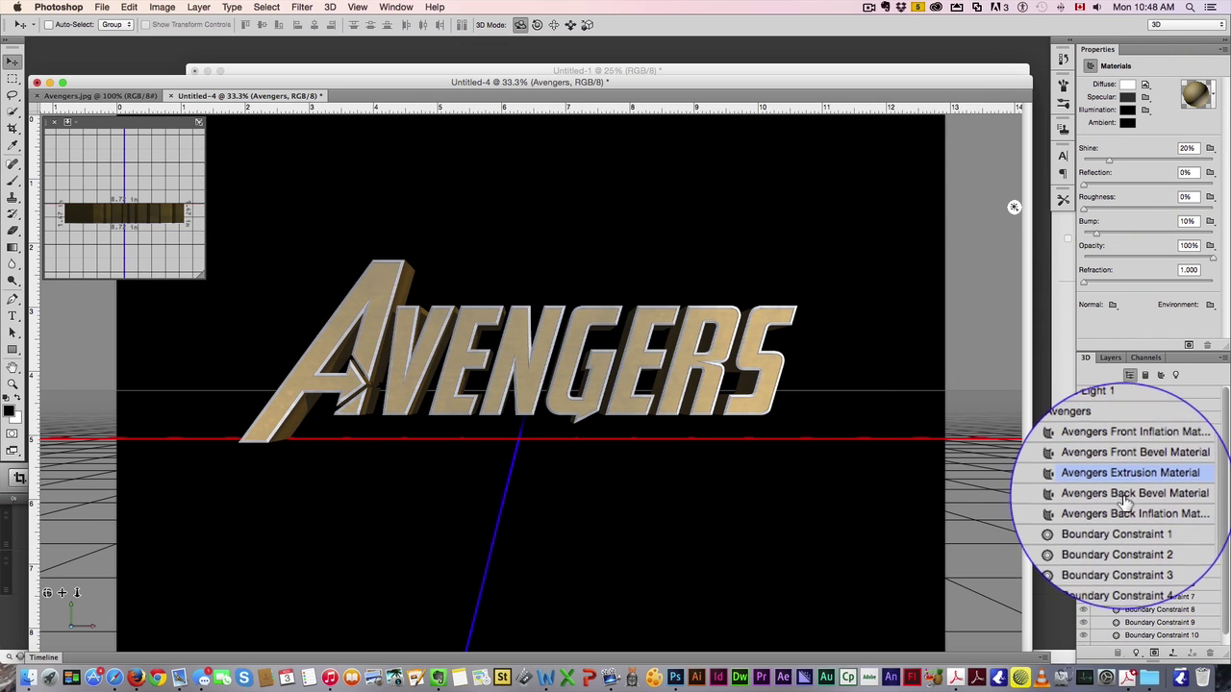
- Assign the Avengers Front Inflation Material - Diffuse texture to the diffuse channels of the Avengers Back Bevel and Back Inflation materials
left_click(1158, 494)
left_click(1145, 83)
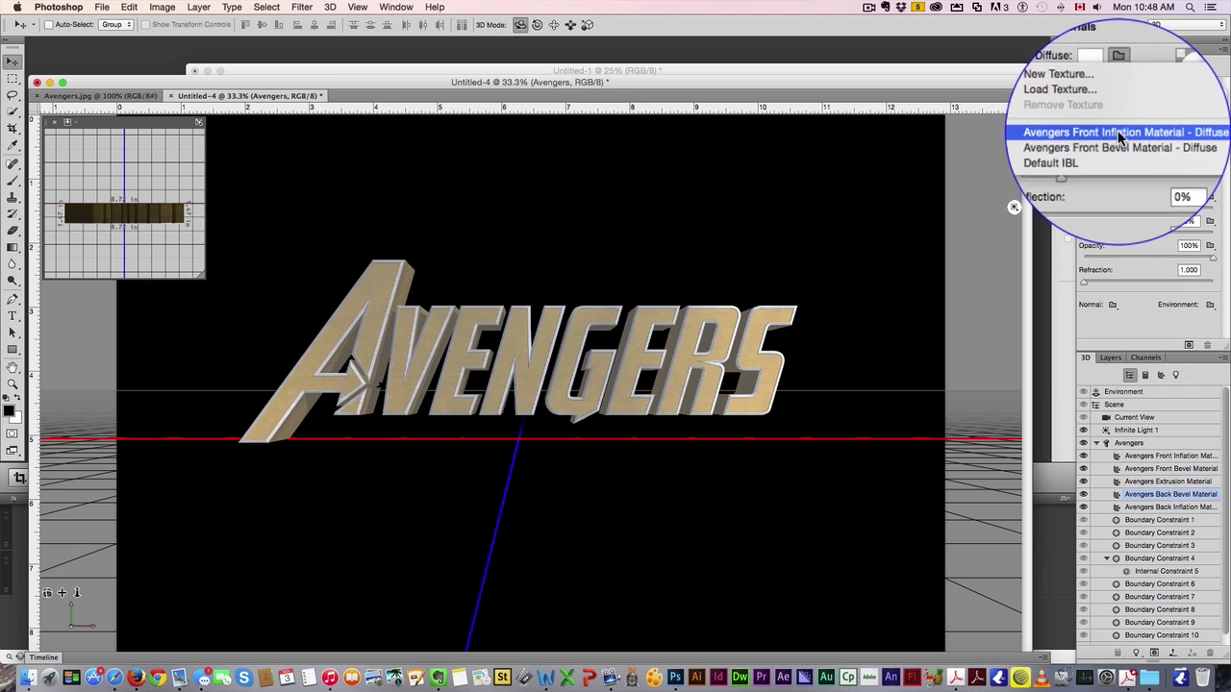
left_click(1118, 135)
left_click(1125, 507)
left_click(1146, 83)
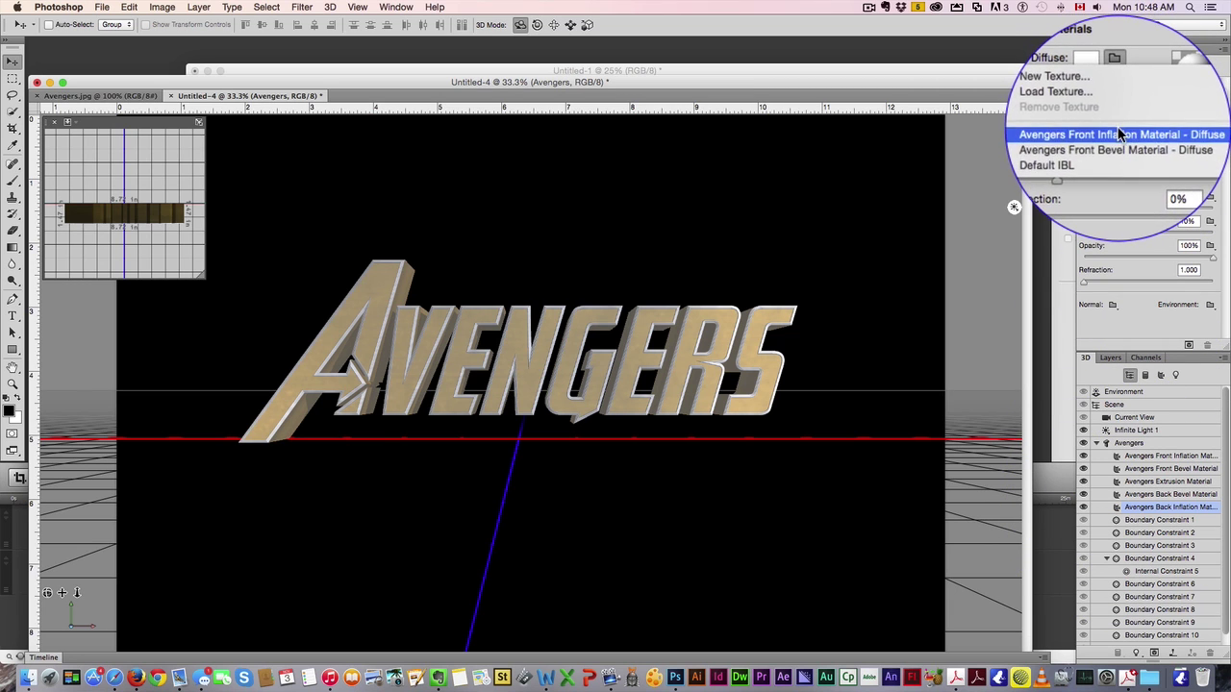
left_click(1121, 131)
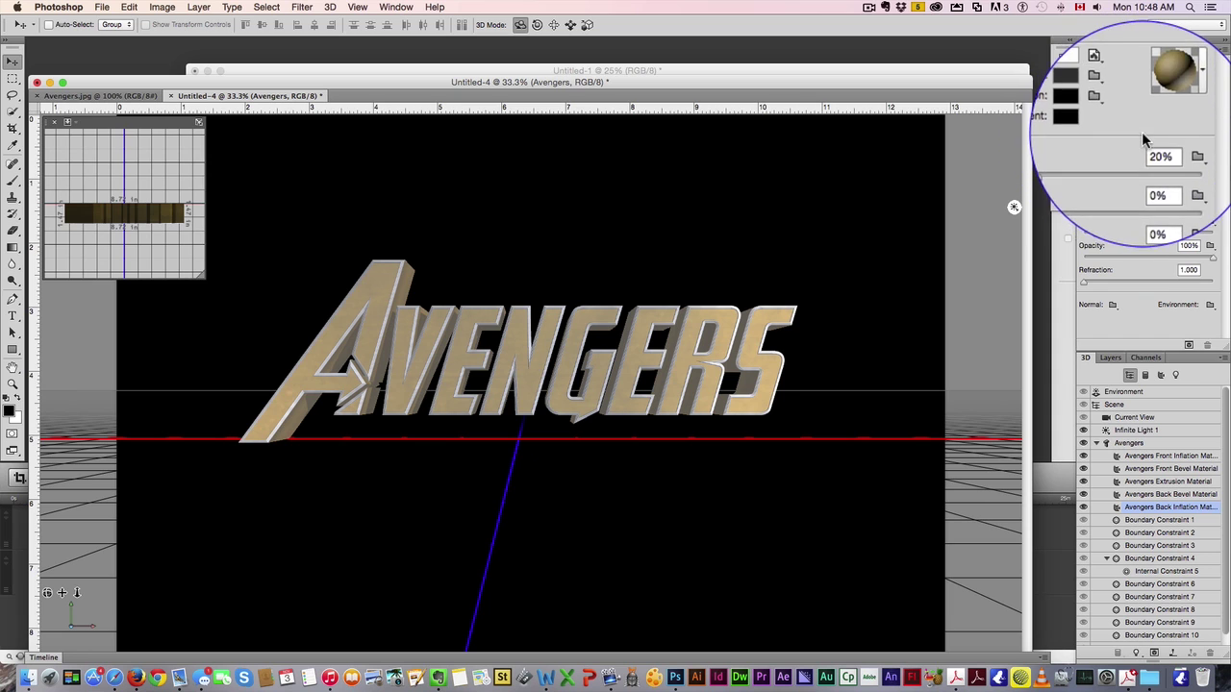
- Select the whole Avengers mesh and render the 3D scene
left_click(1123, 443)
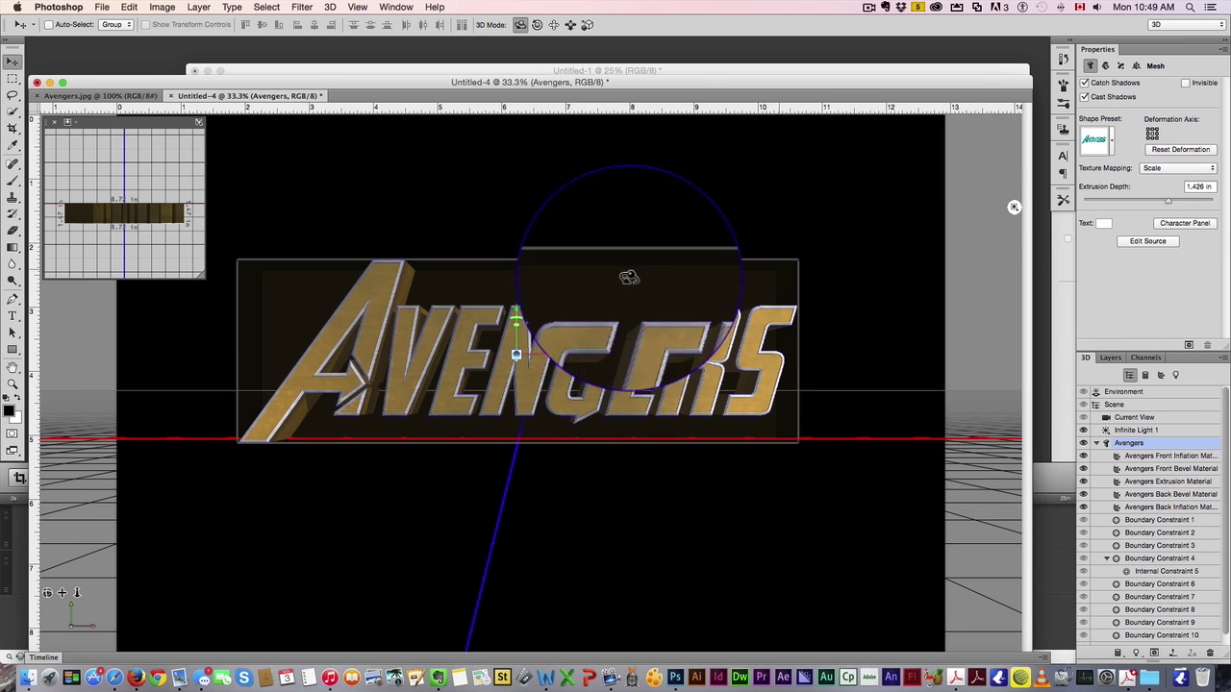
left_click(1214, 355)
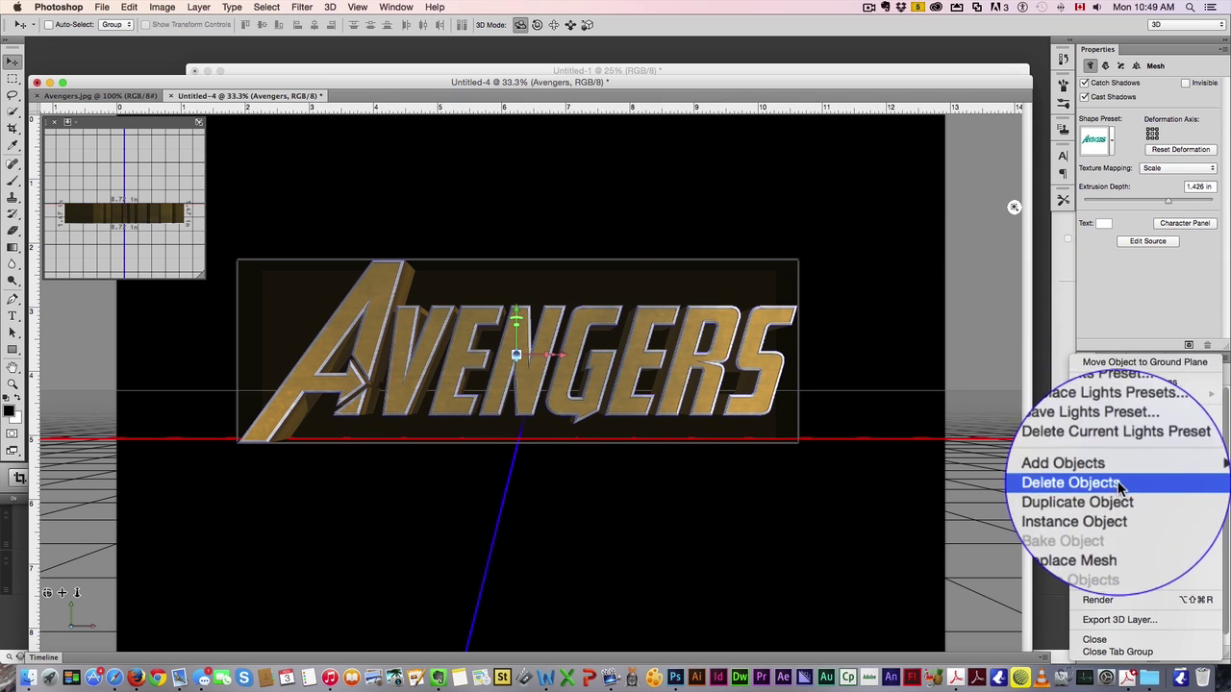
left_click(1086, 577)
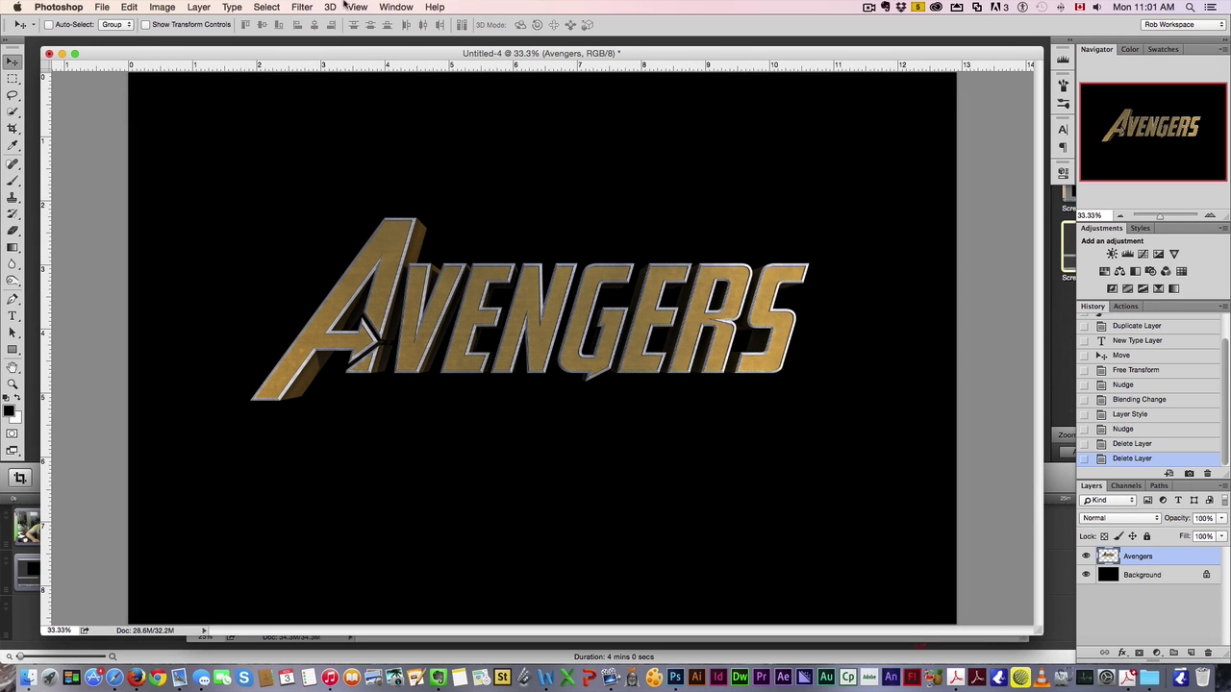
- Switch to the Rob Workspace and rasterize the Avengers layer
left_click(394, 6)
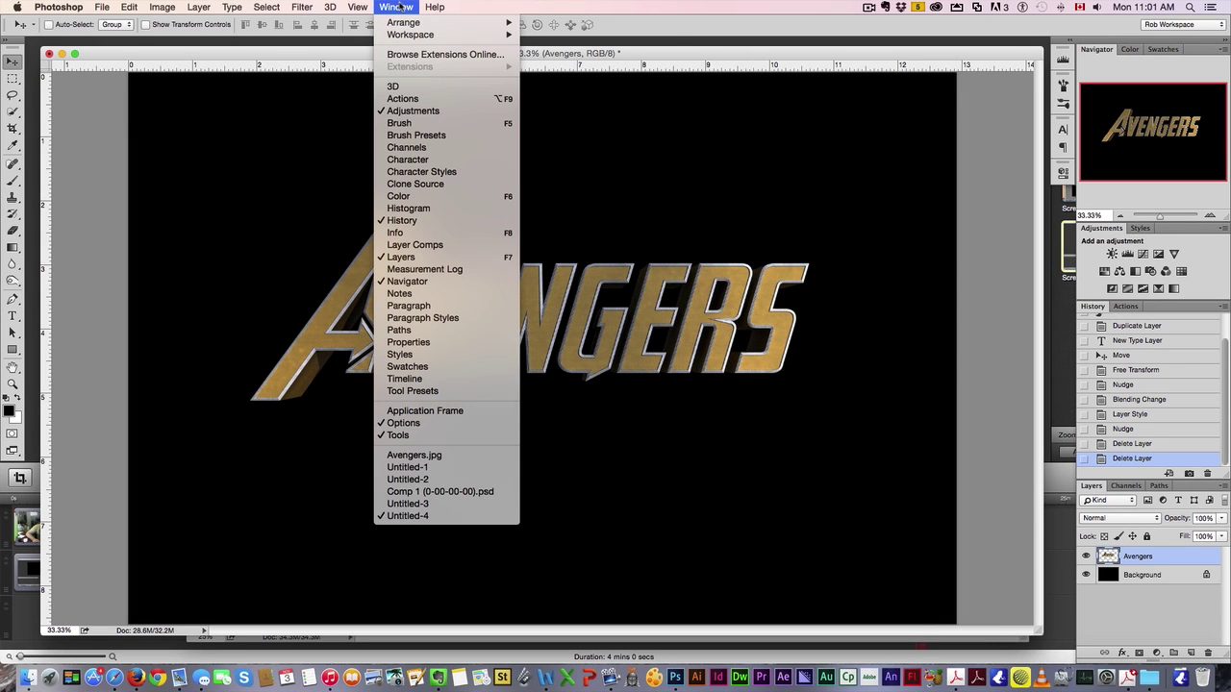
mouse_move(407, 39)
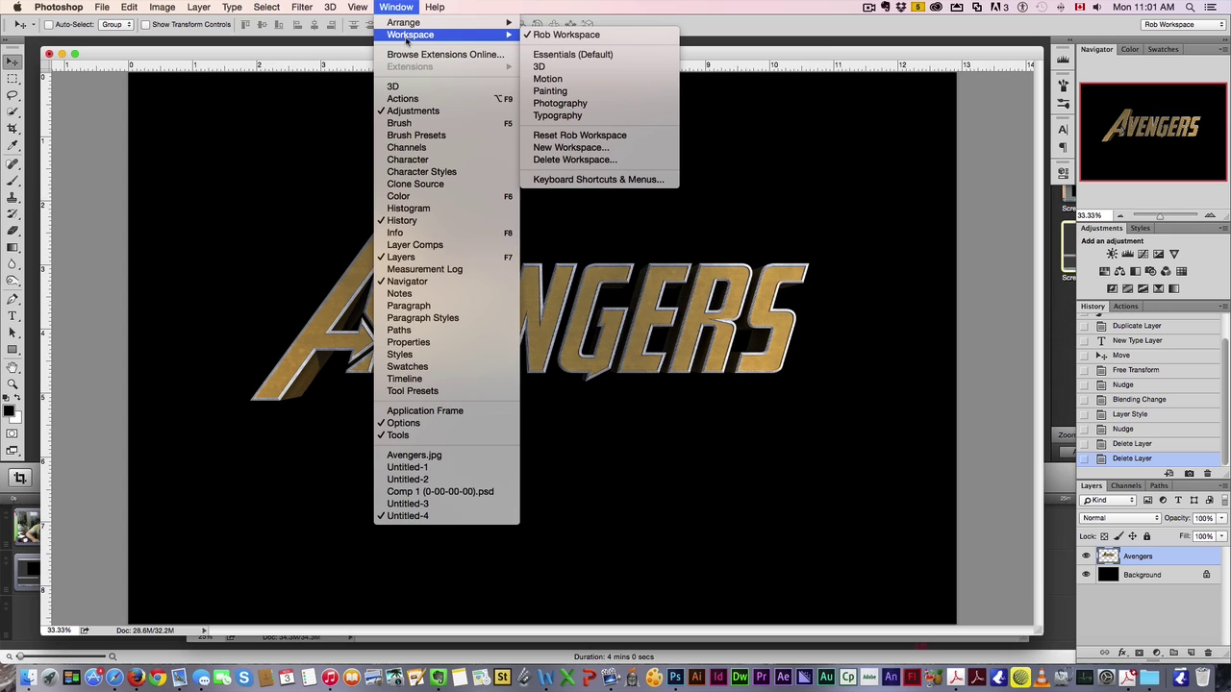
left_click(587, 38)
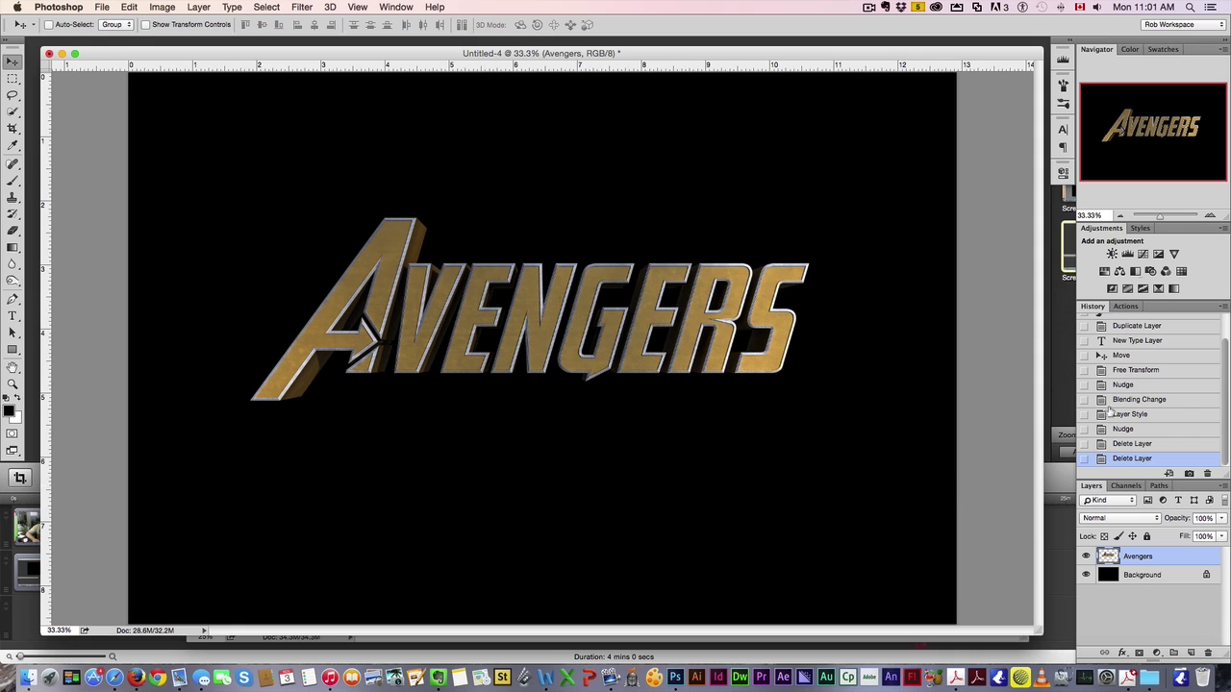
right_click(1171, 557)
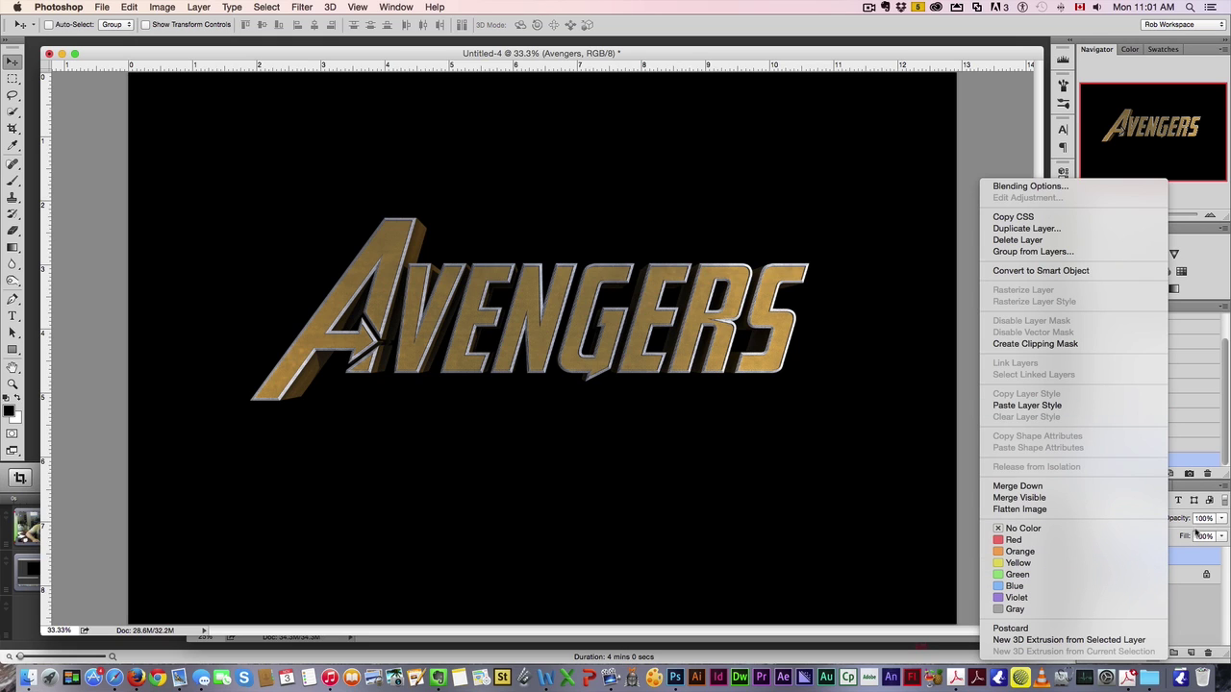
left_click(1039, 293)
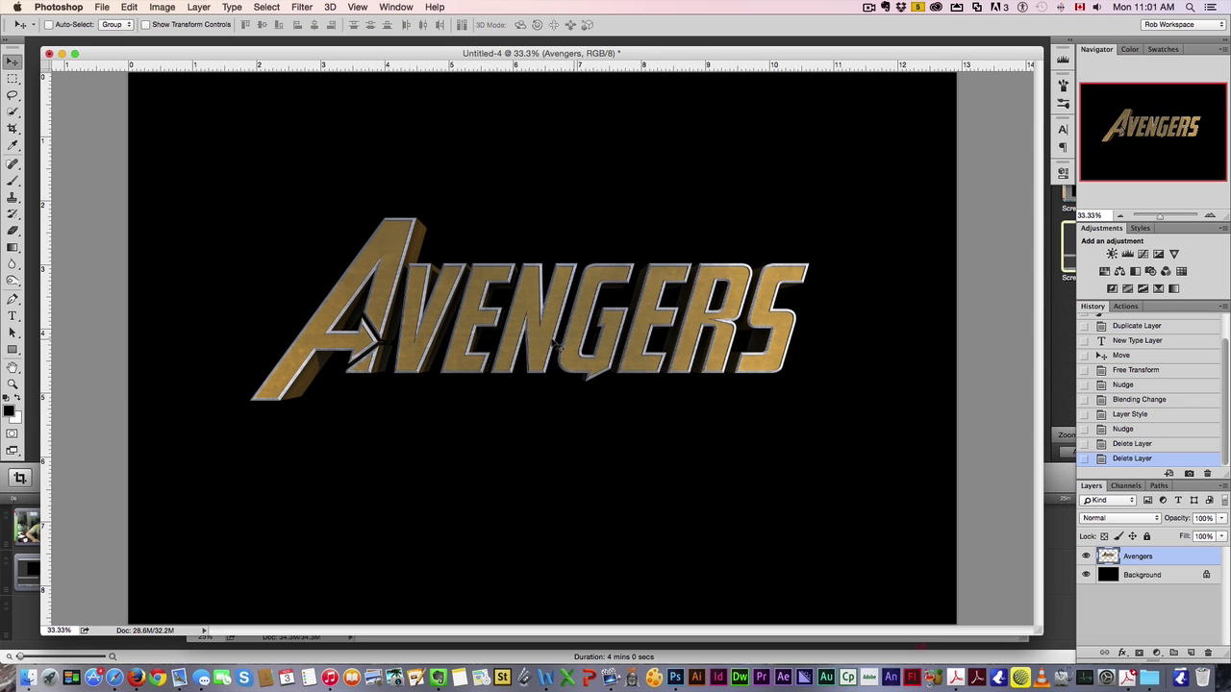
- Duplicate the Avengers layer and set the copy's blend mode to Overlay
left_click_drag(1161, 558, 1190, 652)
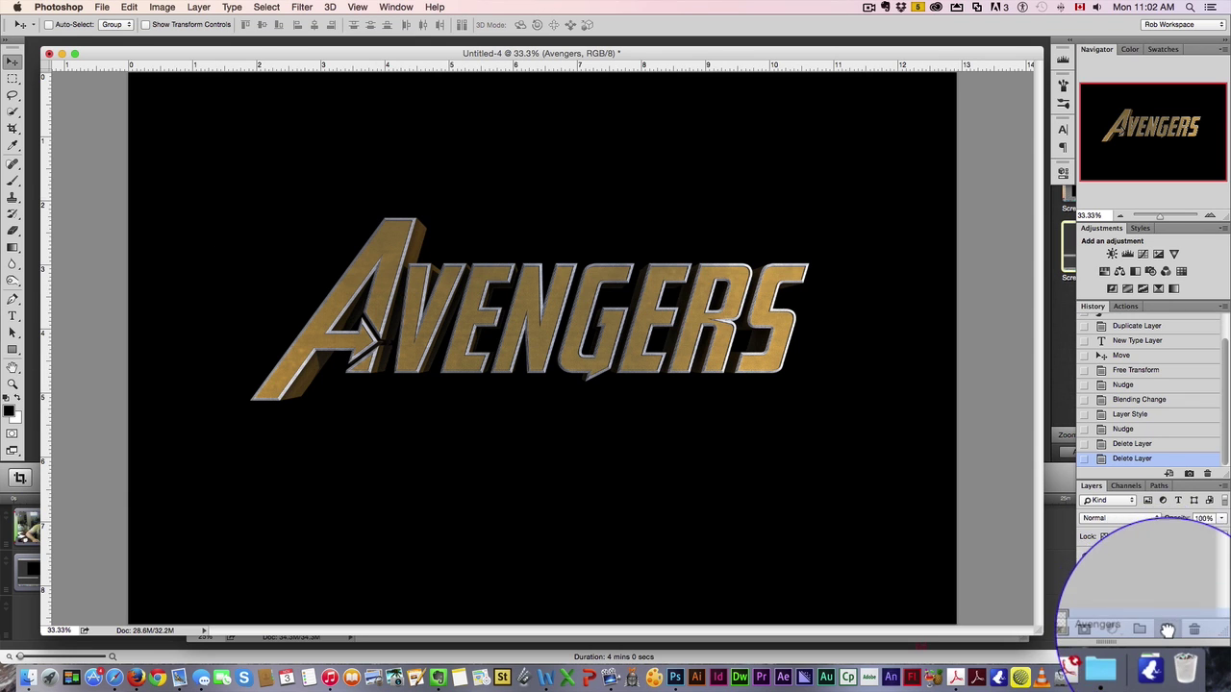
left_click(1117, 521)
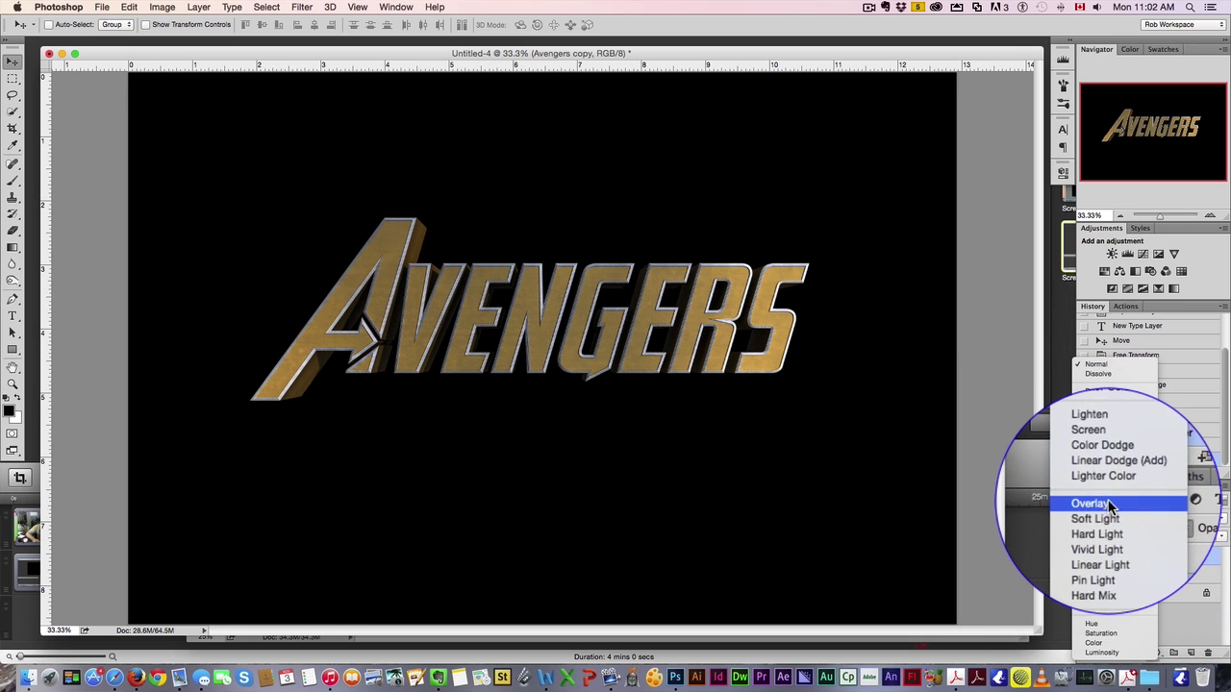
left_click(1109, 504)
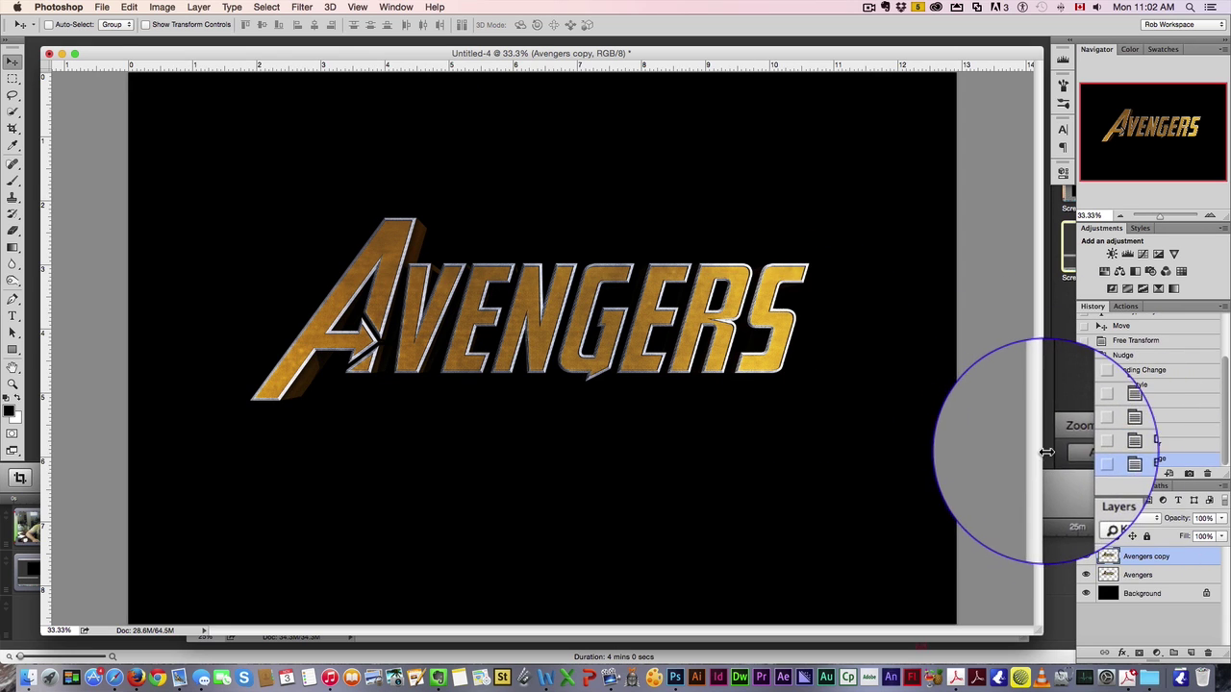
- Load the Avengers copy layer's outline as a selection and add a Curves adjustment that pulls the midtones and highlights darker
left_click(1118, 560, "ctrl")
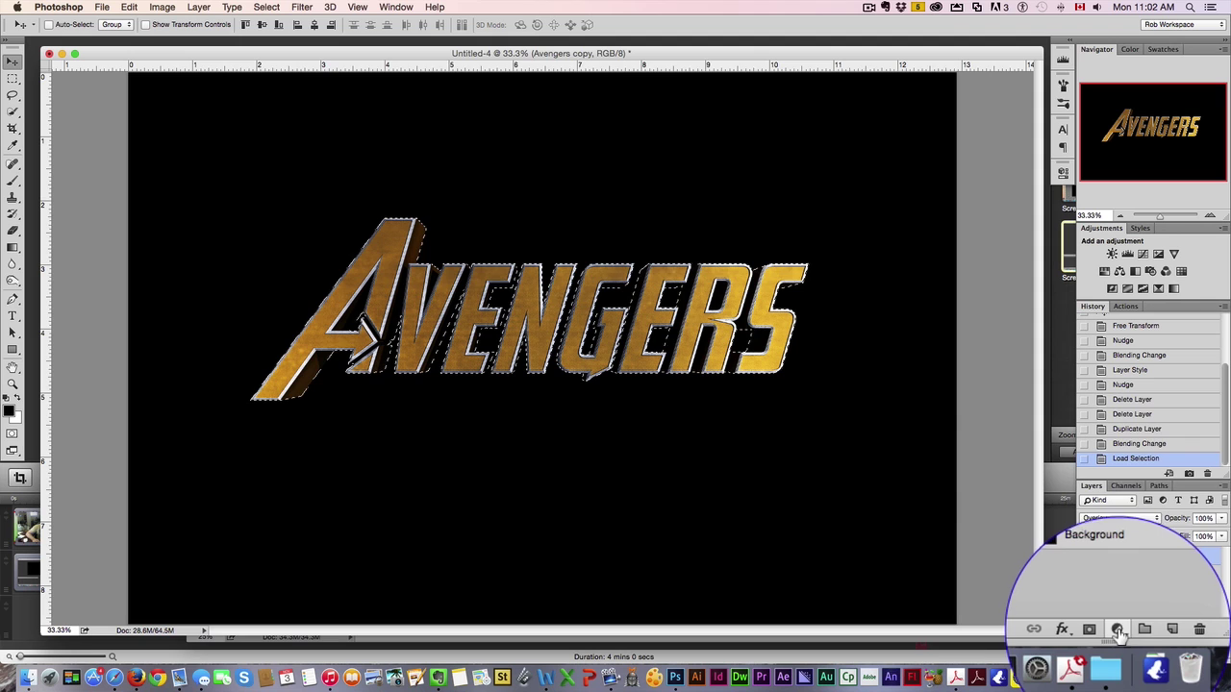
left_click(1156, 652)
left_click(1142, 487)
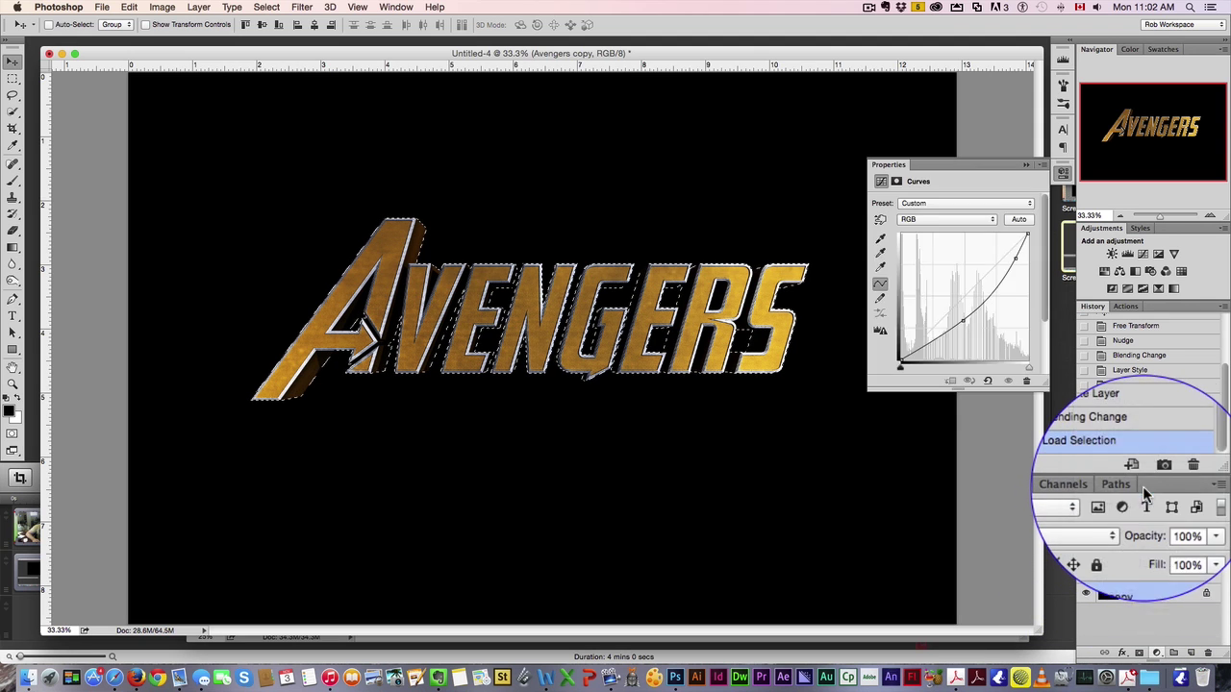
left_click_drag(951, 319, 1005, 275)
left_click_drag(953, 322, 950, 333)
left_click_drag(1006, 277, 1006, 272)
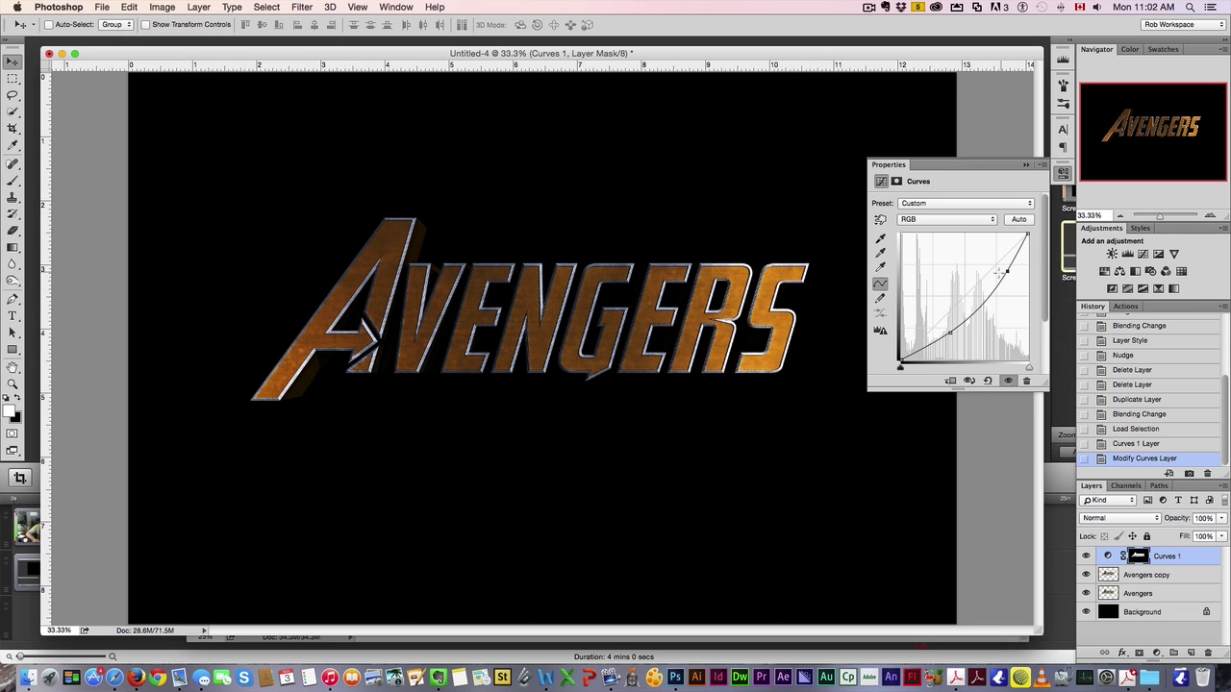
left_click(884, 165)
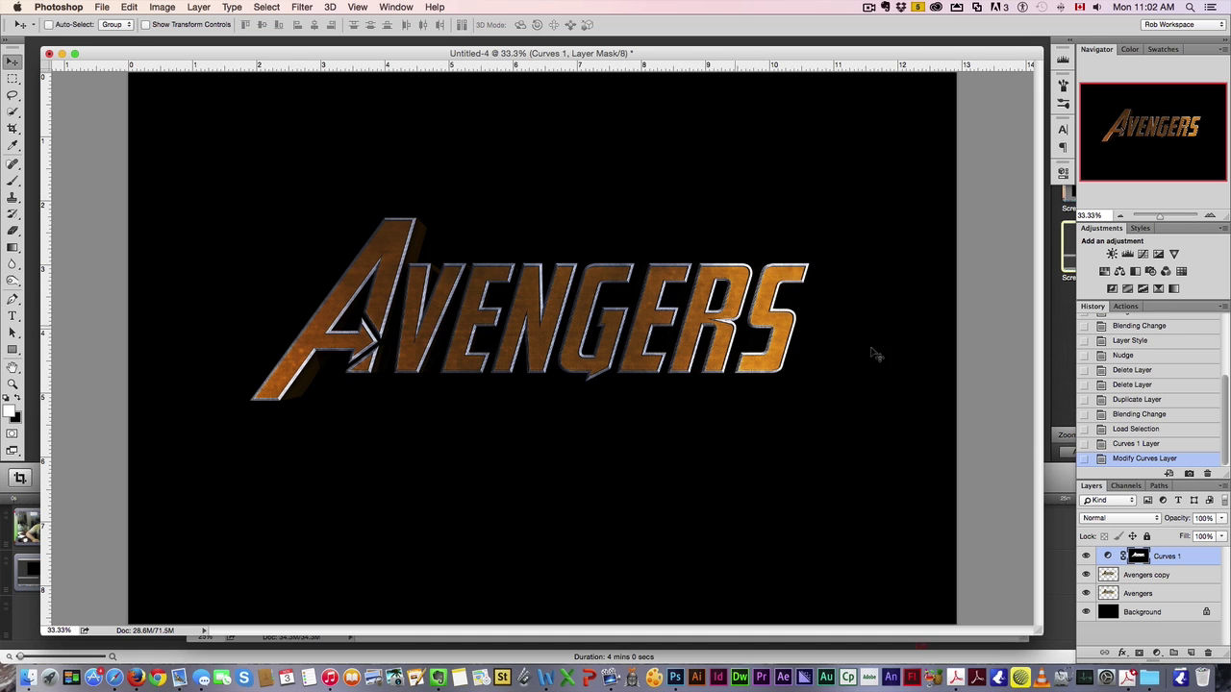
- Reload the lettering selection from the Curves mask and add a Hue/Saturation adjustment with Hue +5
left_click(1136, 565, "super")
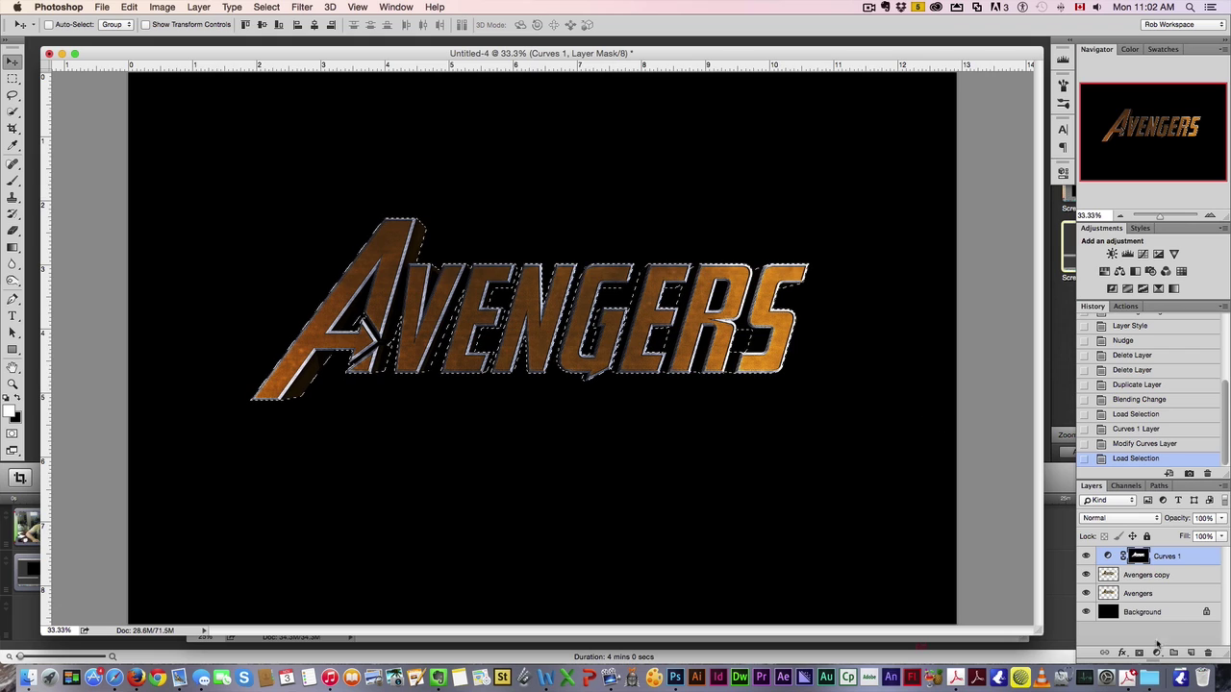
left_click(1157, 652)
left_click(1171, 526)
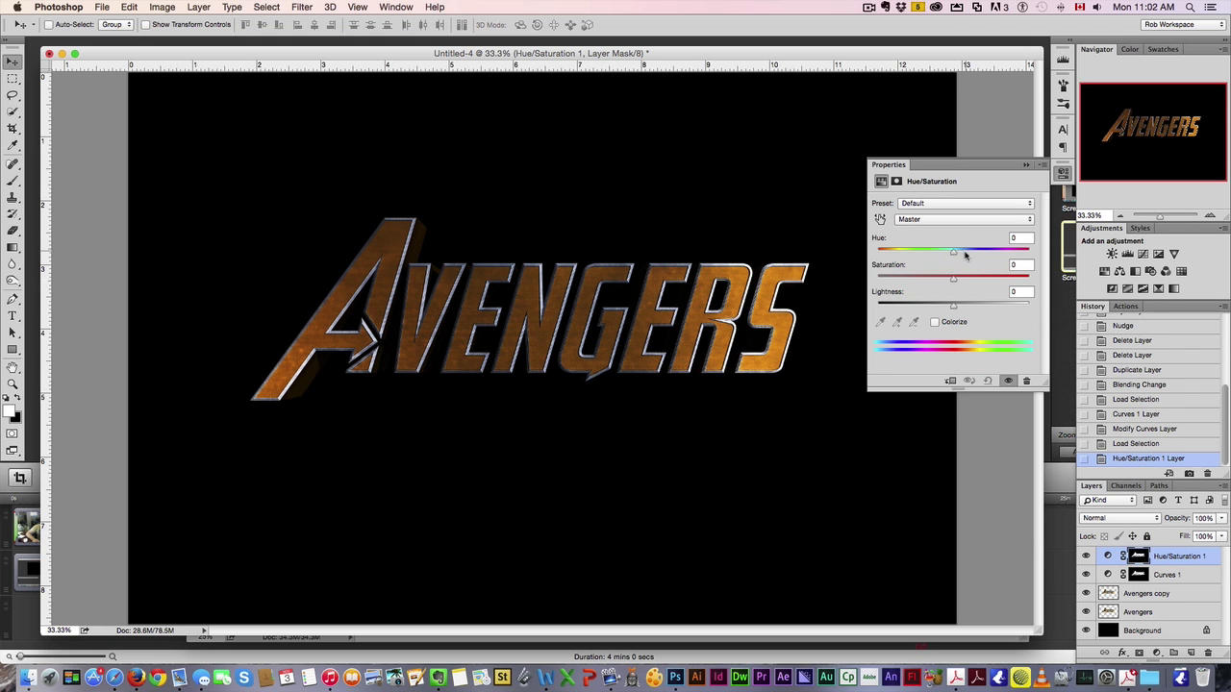
left_click_drag(954, 252, 958, 252)
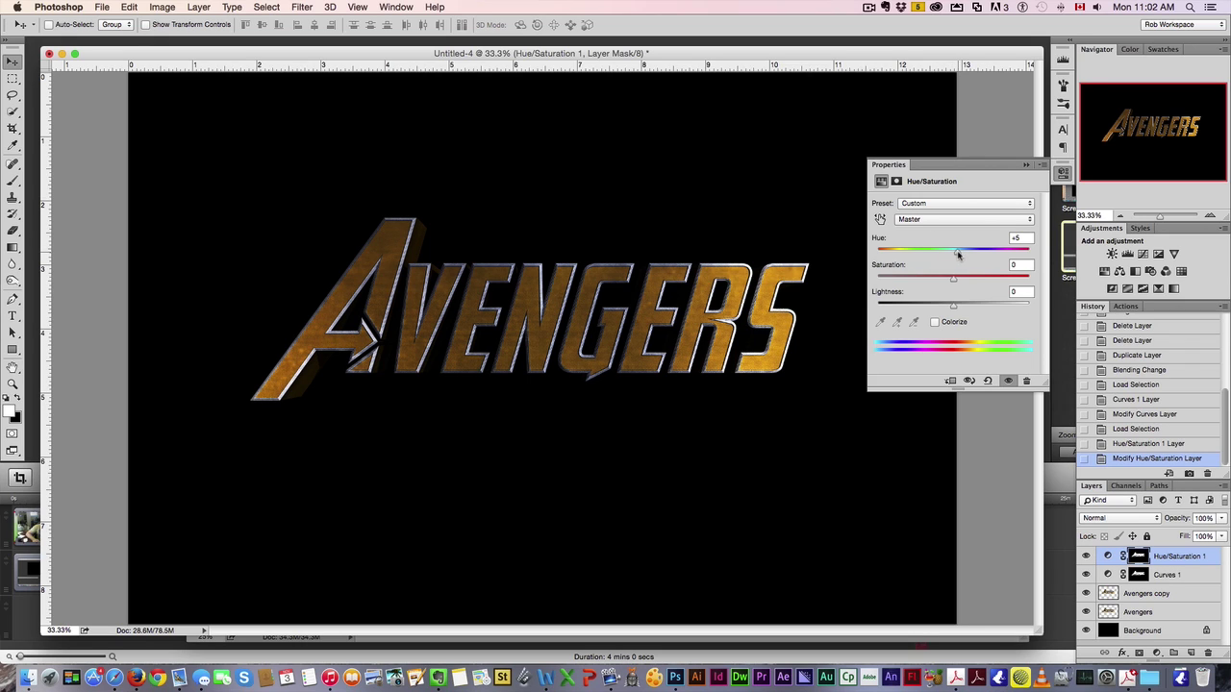
left_click(885, 165)
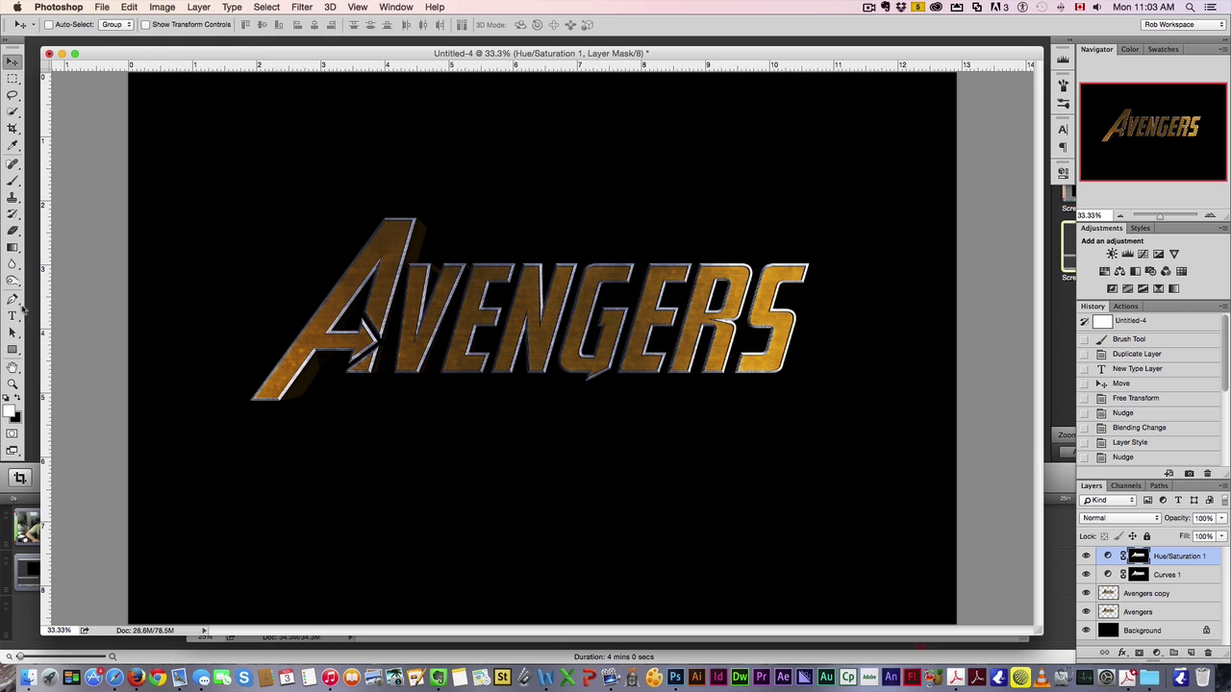
- Add a white AVENGERS text layer in the 150 pt Avengeance Heroic font below the 3D title
left_click(12, 315)
left_click(400, 452)
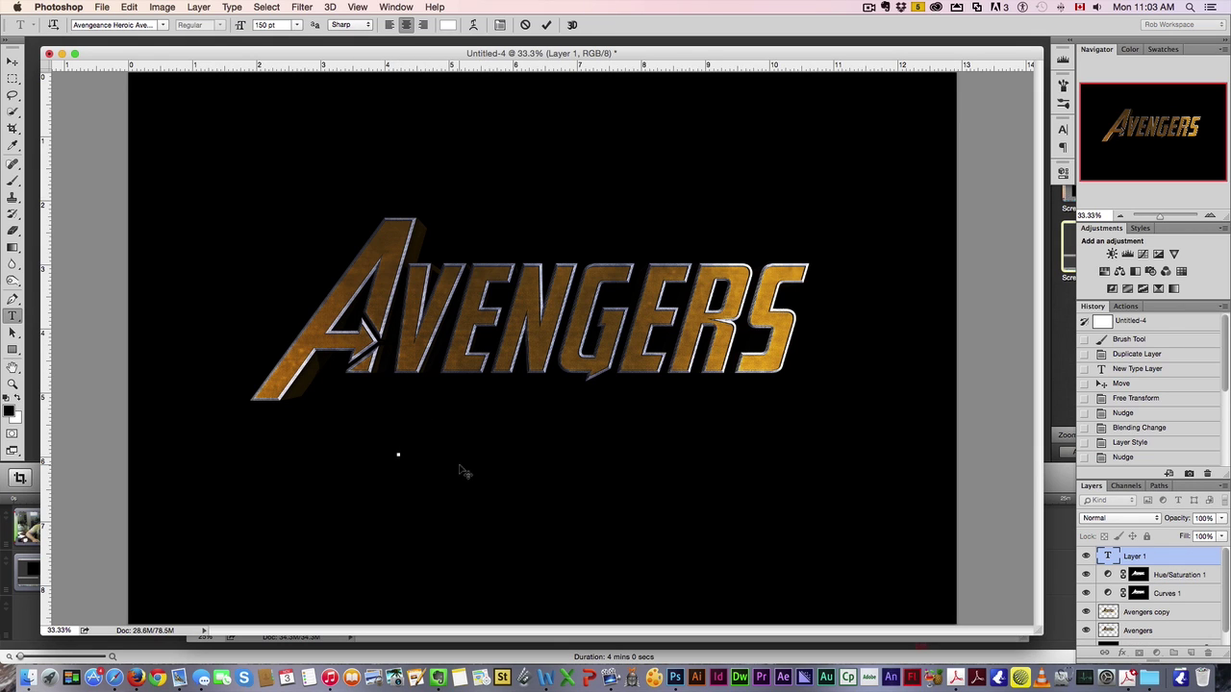
type("AVENGERS")
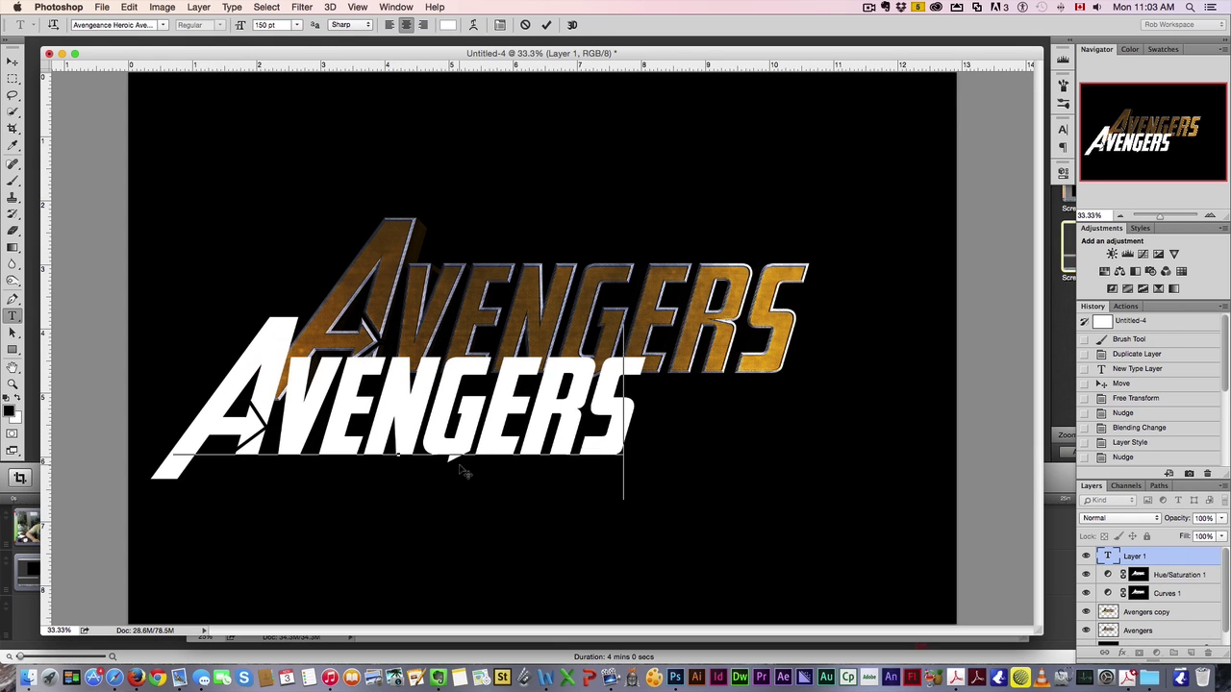
left_click(12, 61)
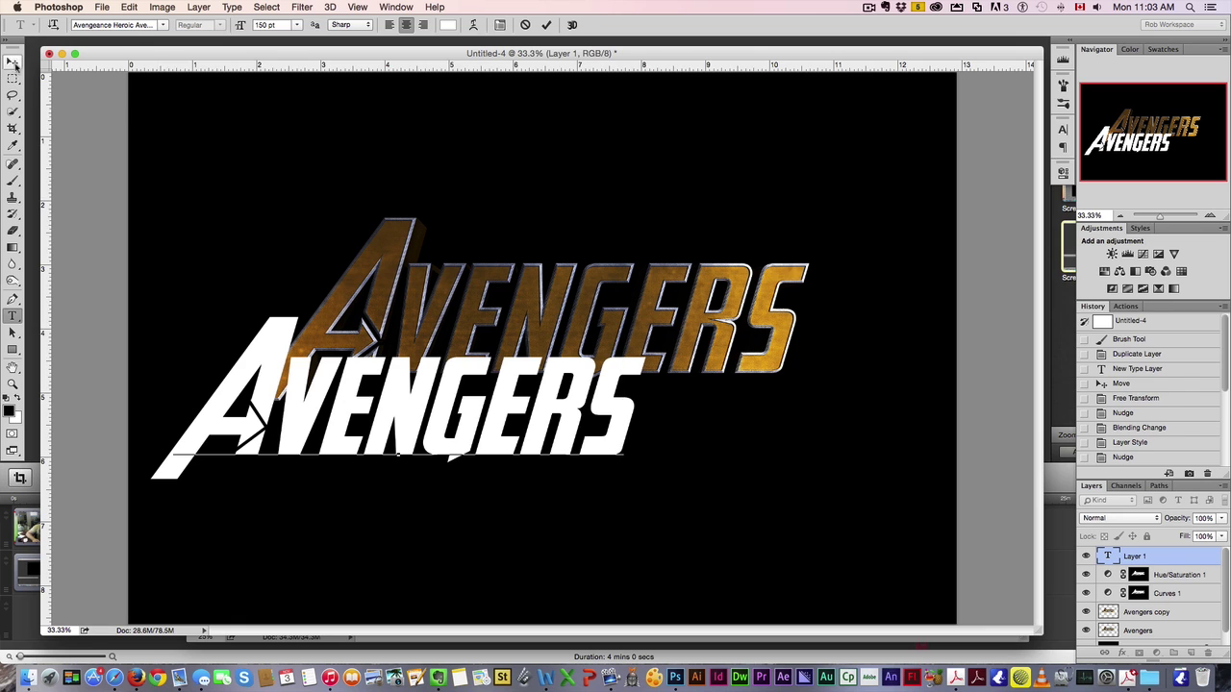
- Move the white text over the 3D title, then scale, widen and nudge it to cover the letter faces
left_click_drag(476, 371, 553, 318)
key("super+t")
left_click_drag(762, 402, 811, 419)
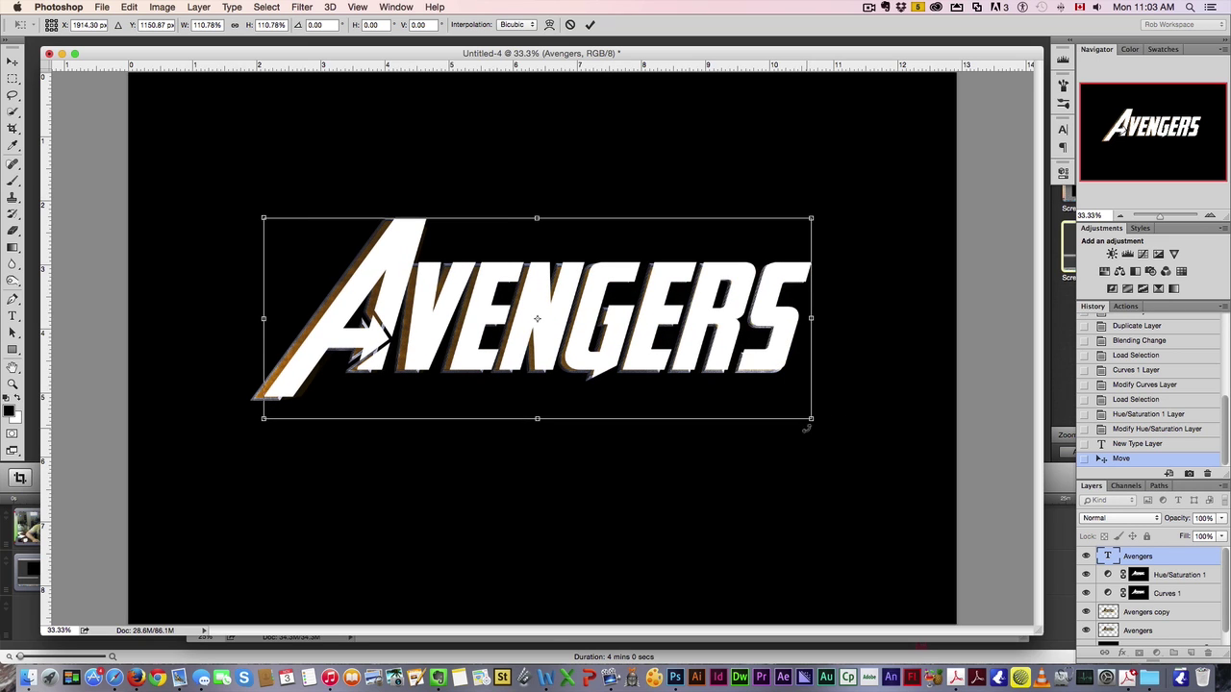
left_click_drag(264, 319, 254, 320)
key("Return")
key("shift+Left")
- Set the white Avengers text layer's blend mode to Multiply and add an Inner Glow effect with Multiply blending
left_click(1117, 517)
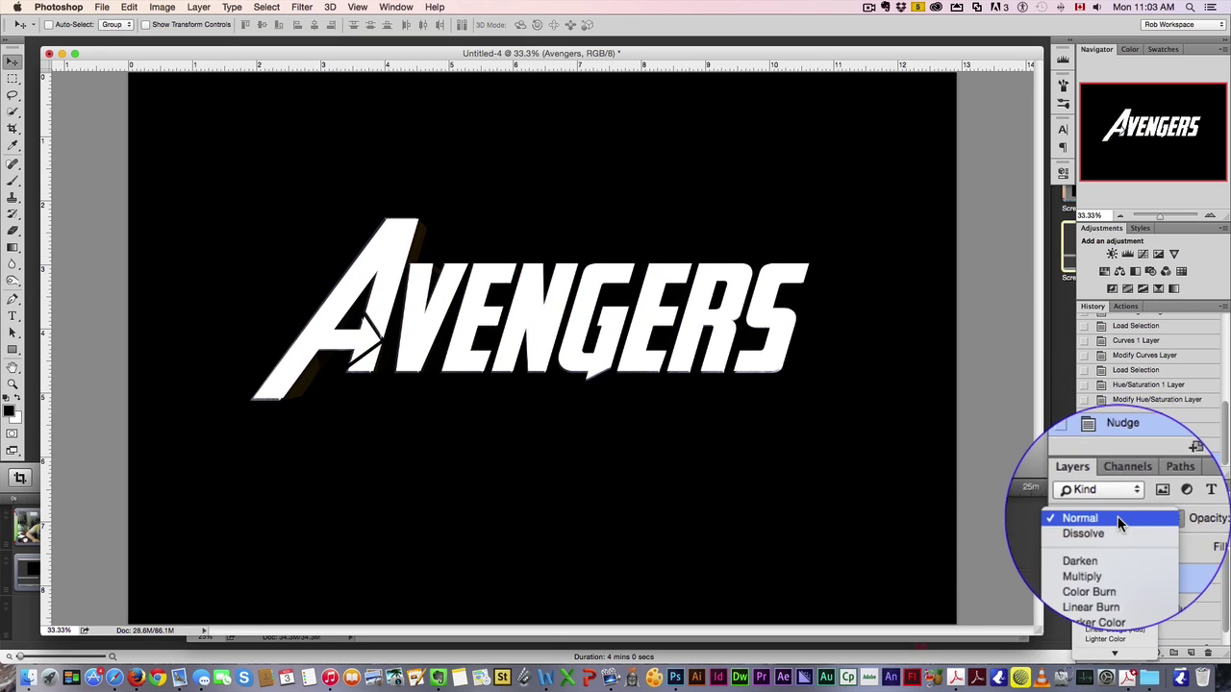
left_click(1118, 553)
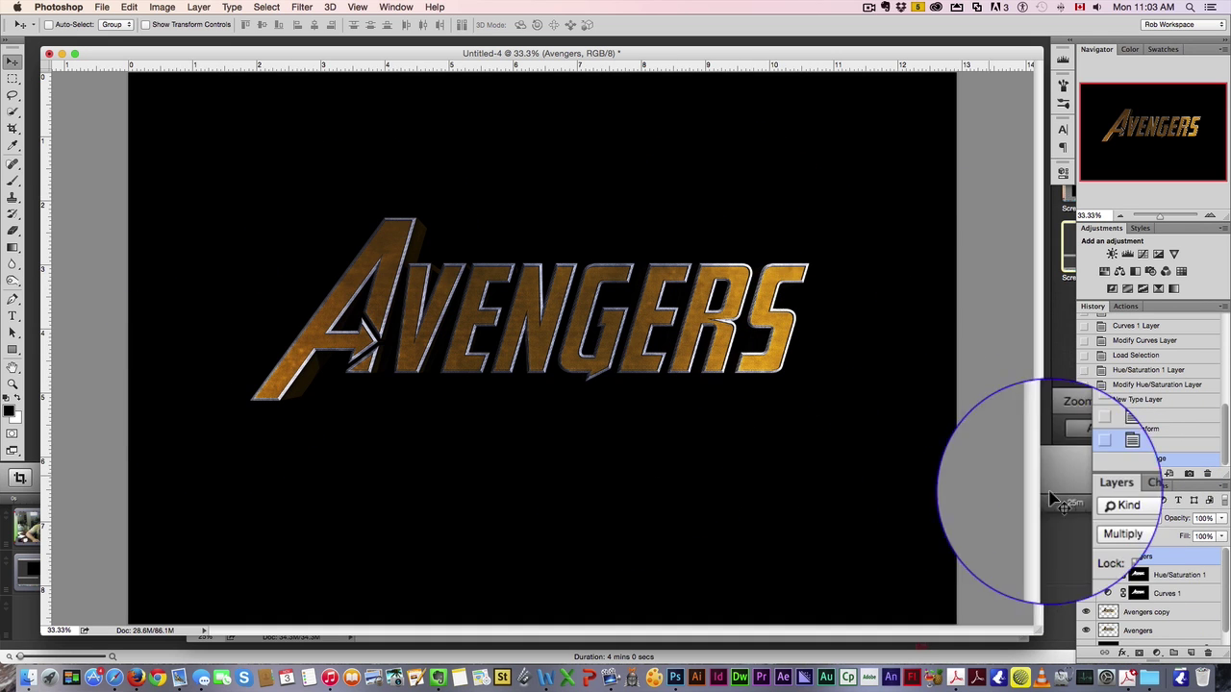
right_click(1152, 556)
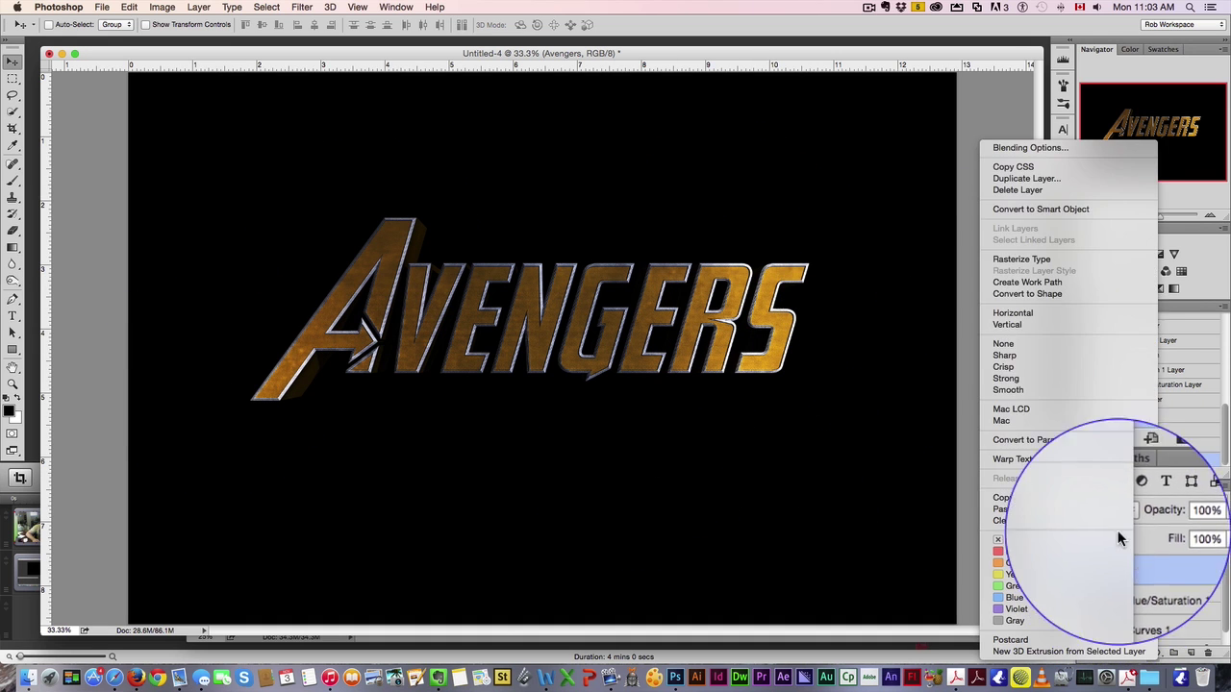
left_click(1053, 159)
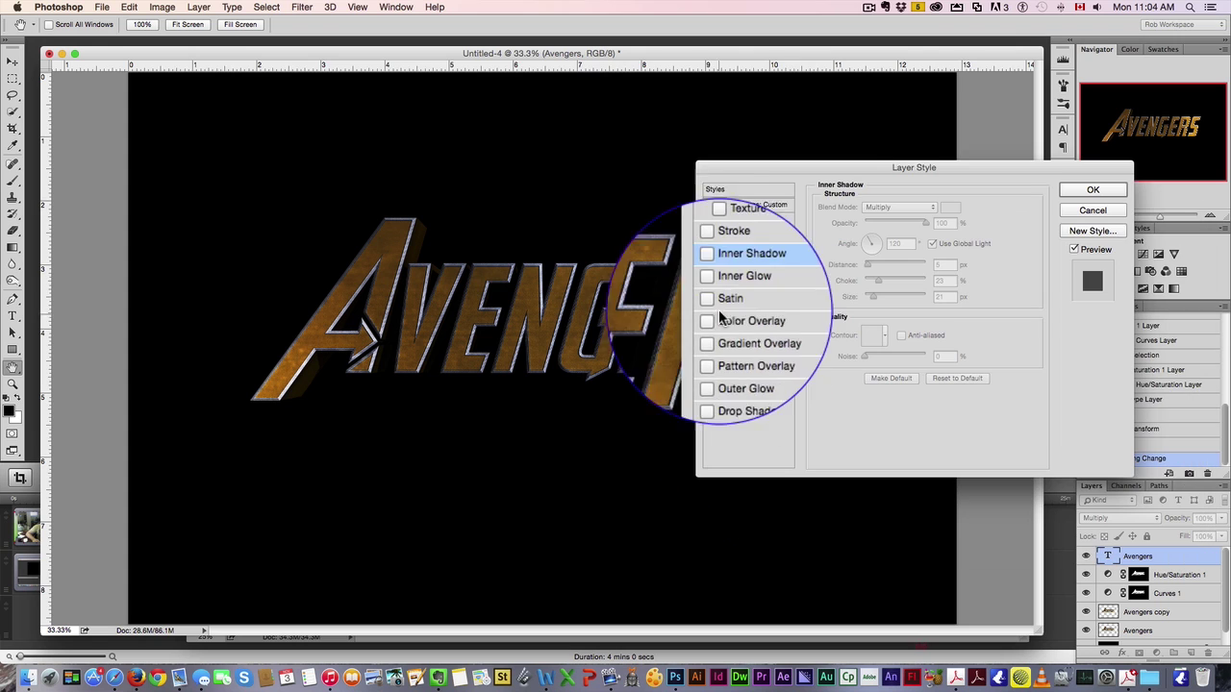
left_click(733, 288)
left_click(899, 212)
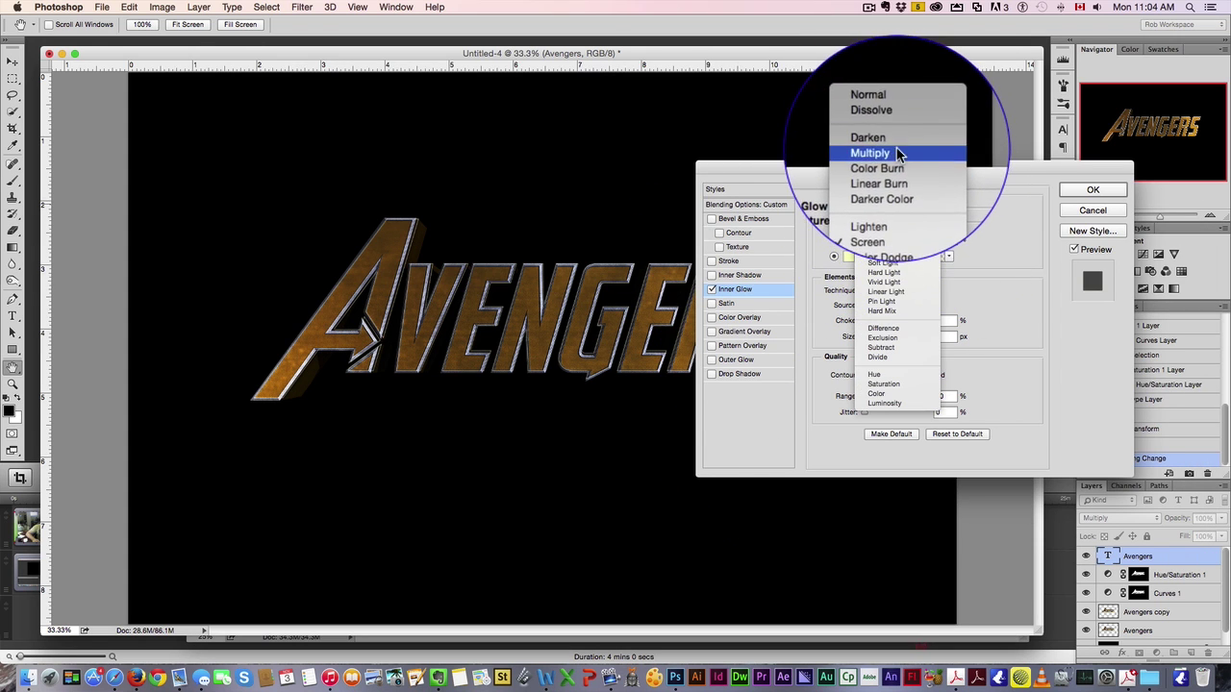
left_click(894, 156)
- Set the Inner Glow's color to black (000000), Choke to 53% and Size to 16 px, and apply the layer style
left_click(841, 257)
left_click(731, 390)
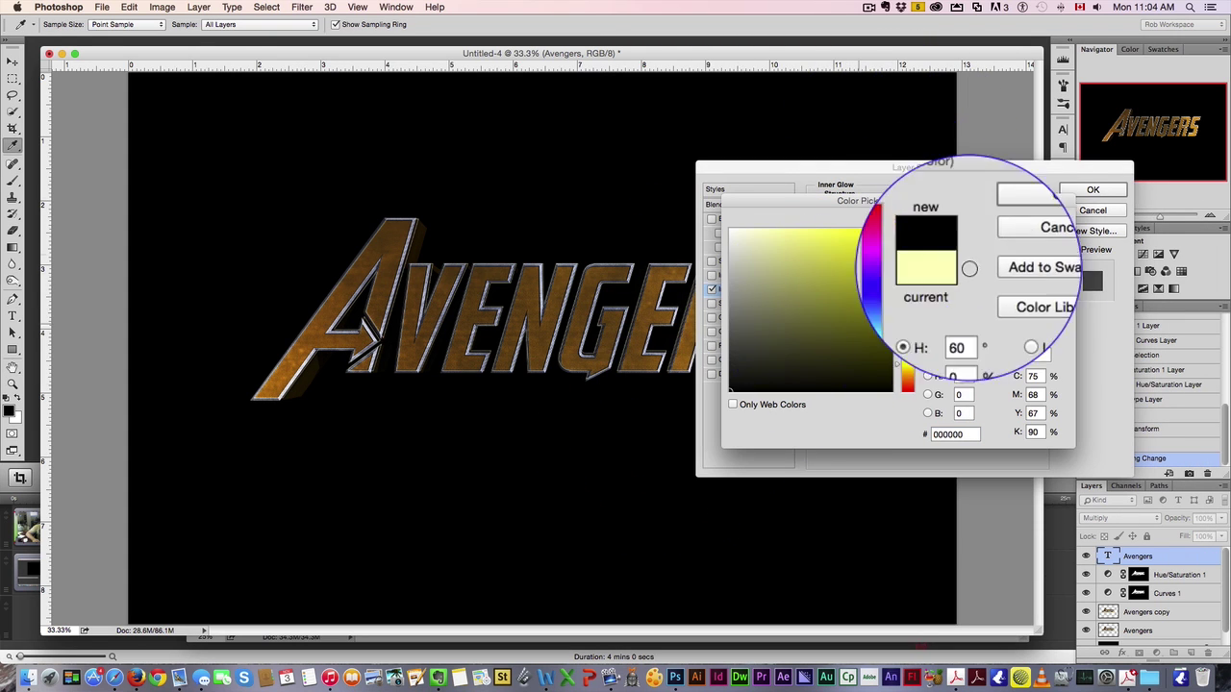
left_click(1040, 209)
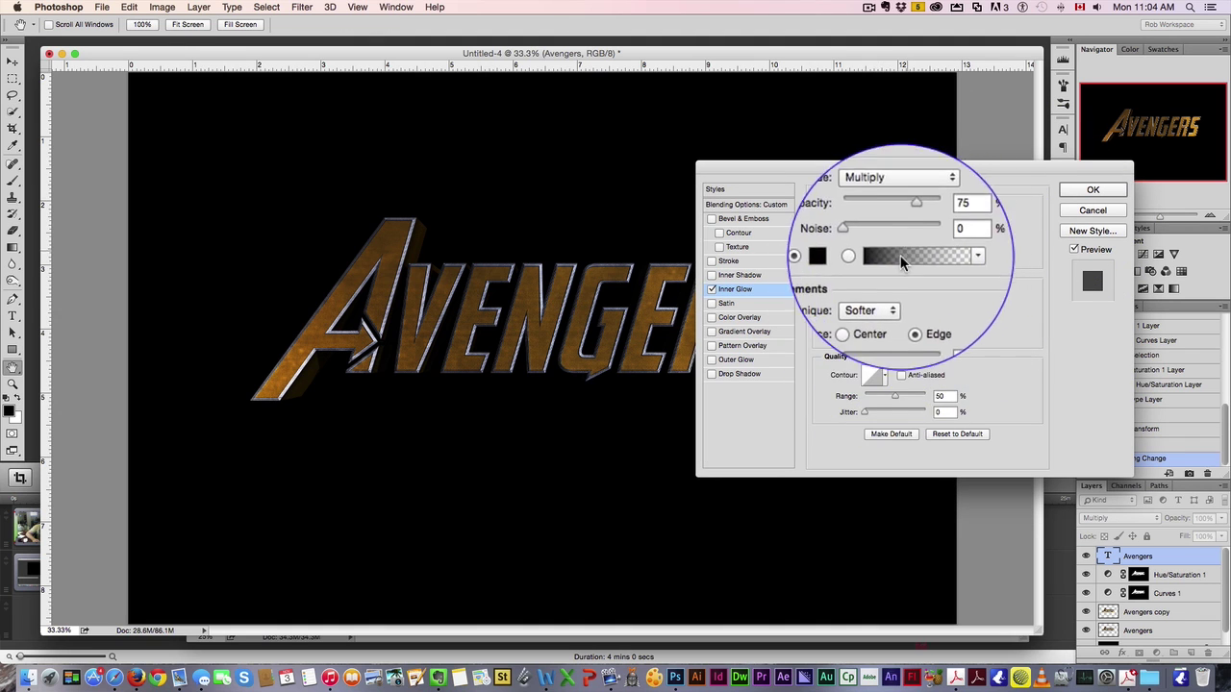
left_click_drag(871, 334, 891, 318)
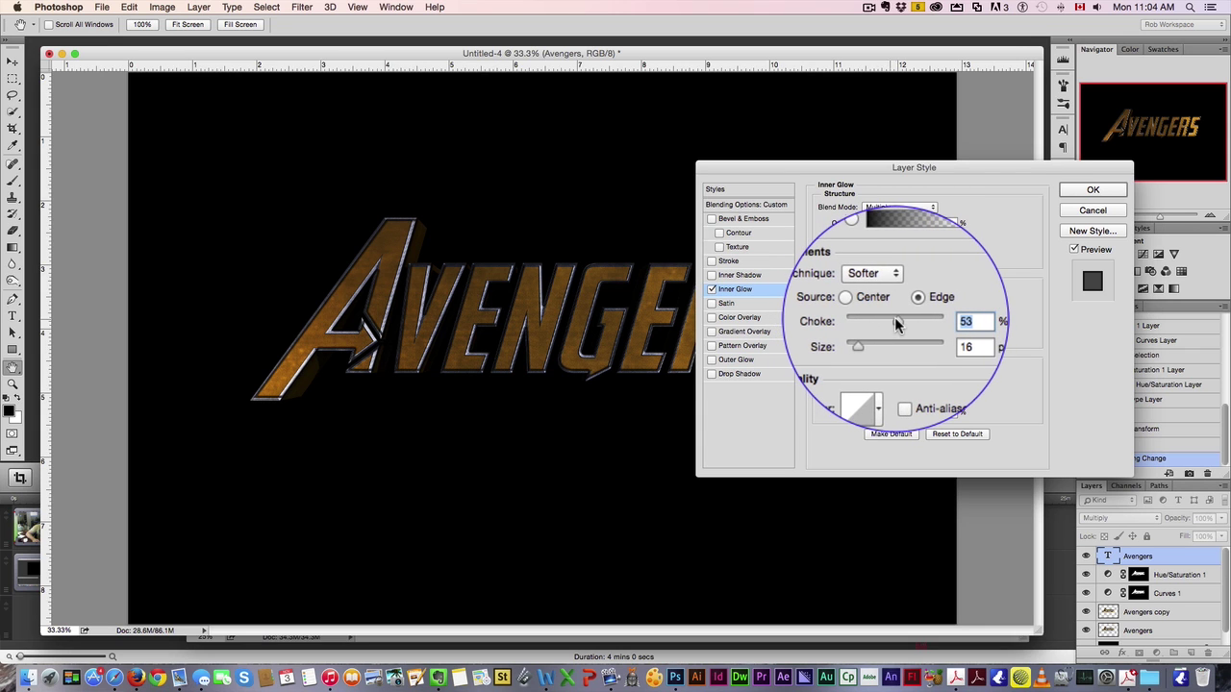
left_click(1087, 197)
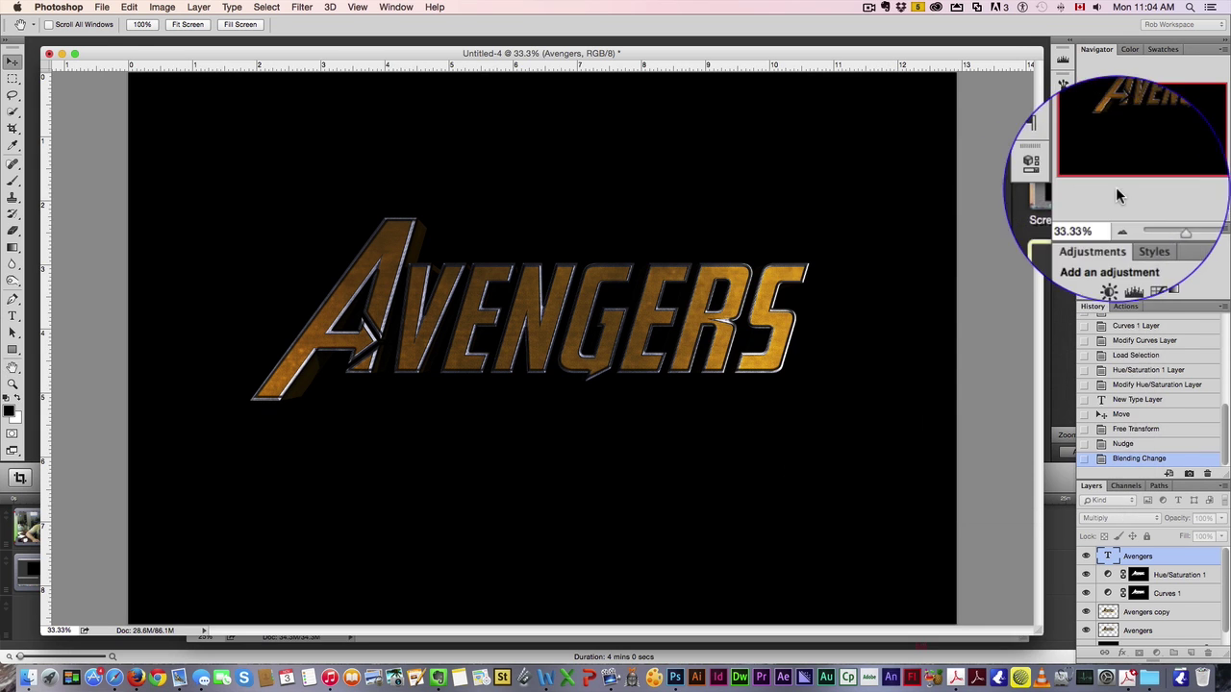
- Nudge the white Avengers text layer slightly left to align it and collapse its effects list
key("Left")
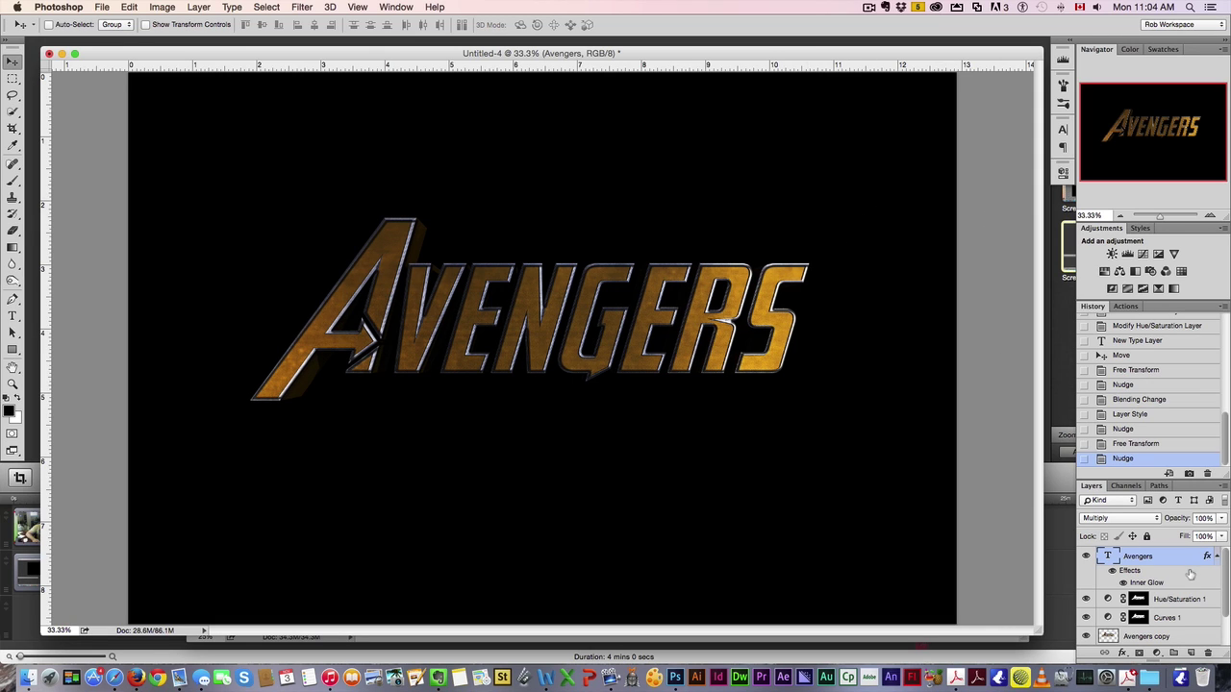
left_click(1216, 558)
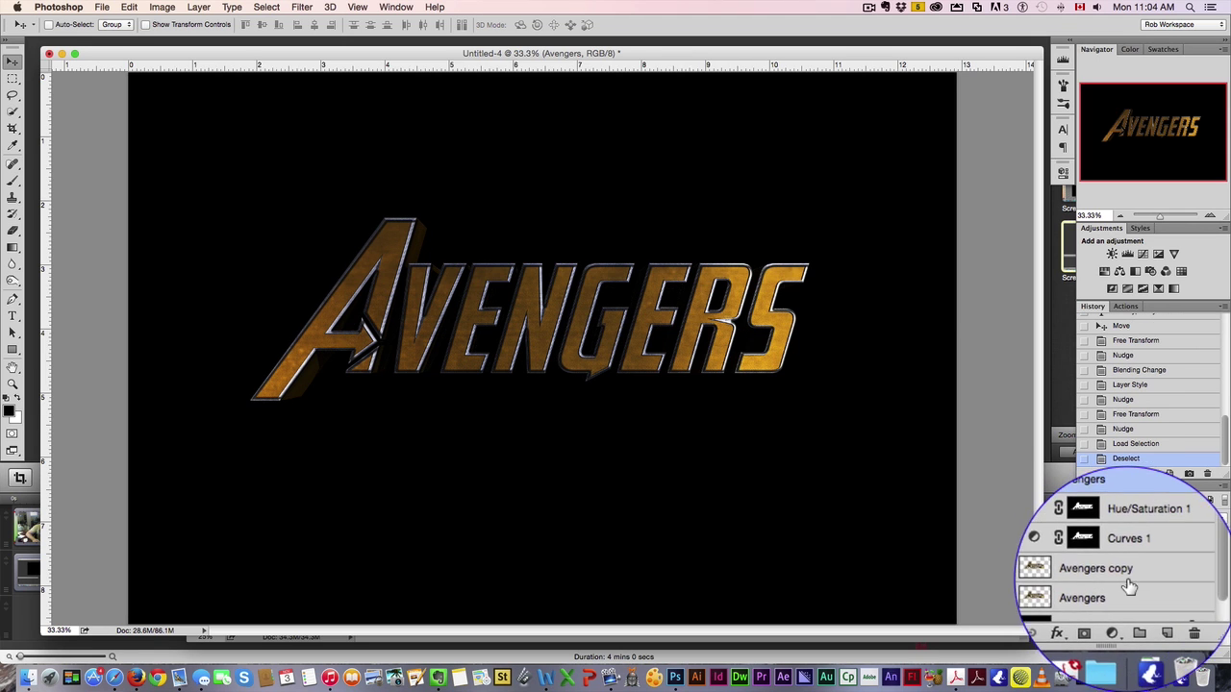
- Duplicate the Avengers copy layer, place the duplicate above all other layers, and set its blend mode to Color Dodge
left_click_drag(1188, 613, 1190, 653)
left_click_drag(1169, 546, 1142, 553)
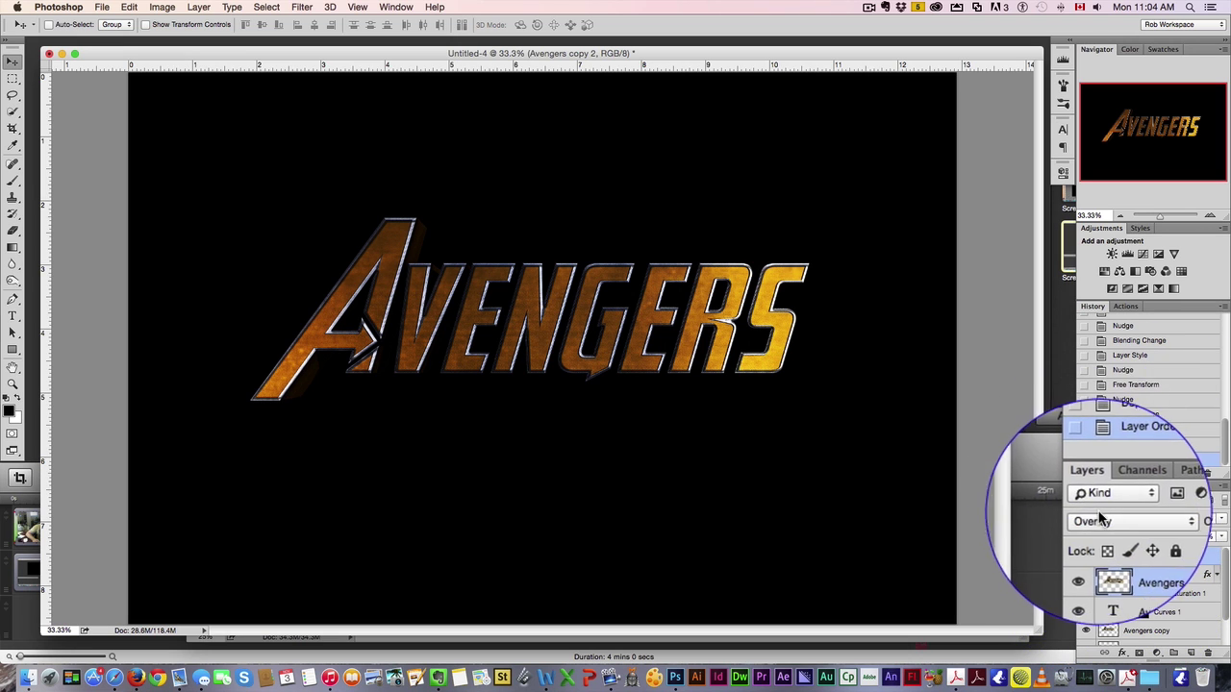
left_click(1099, 519)
left_click(1115, 486)
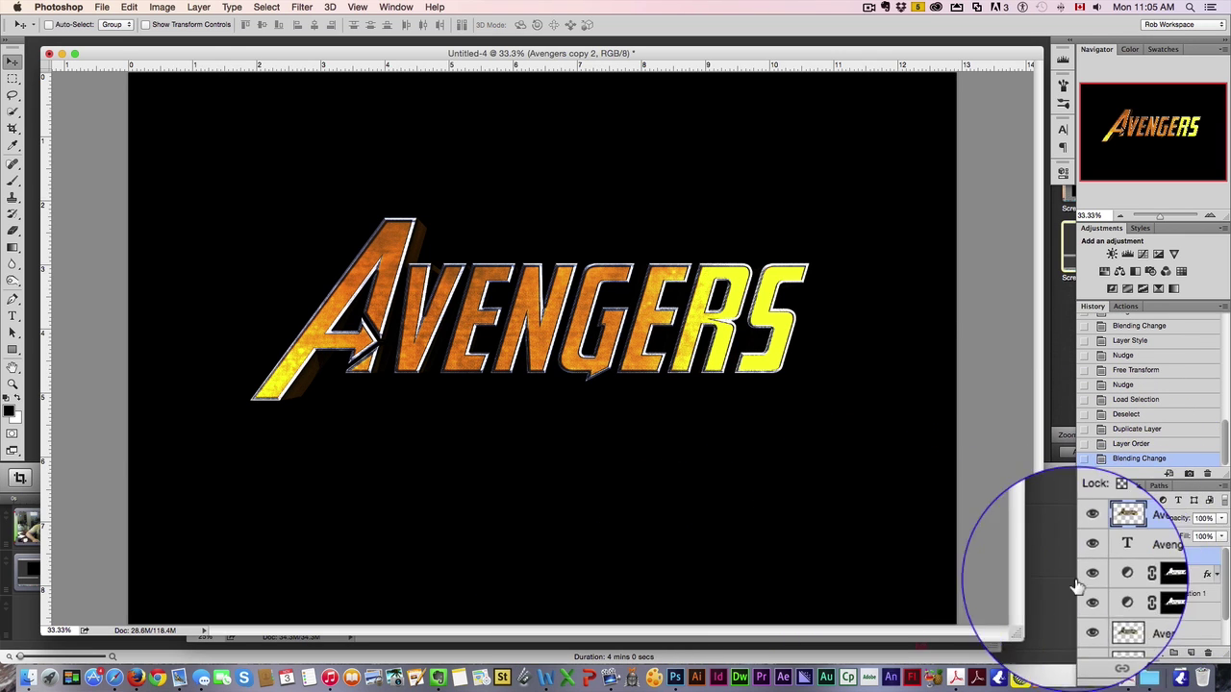
- Add a black-filled mask to the Color Dodge layer and set up a soft 127 px brush at 13% opacity
left_click(1119, 629)
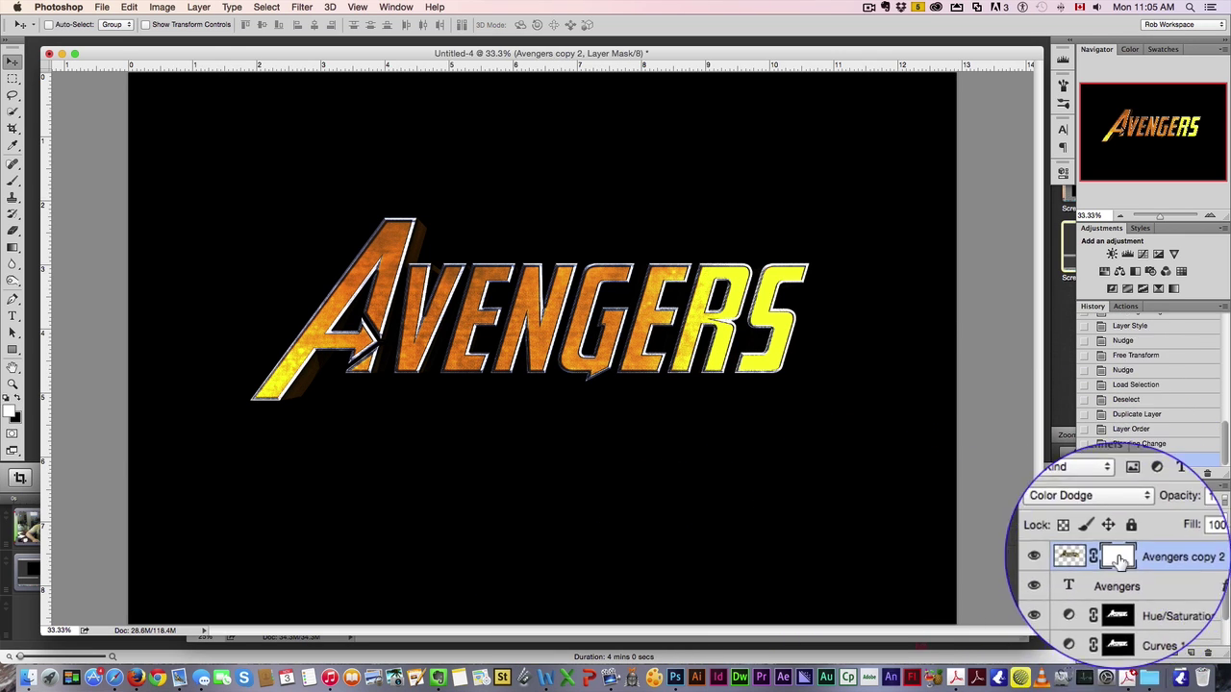
key("super+BackSpace")
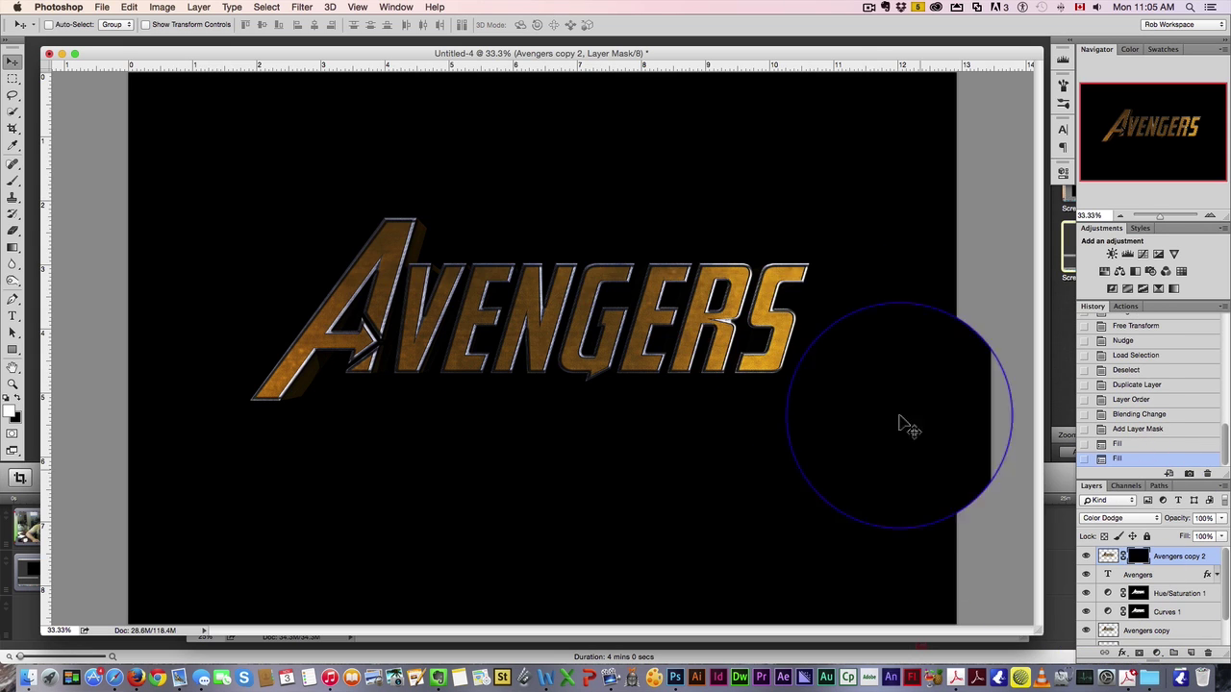
left_click(12, 180)
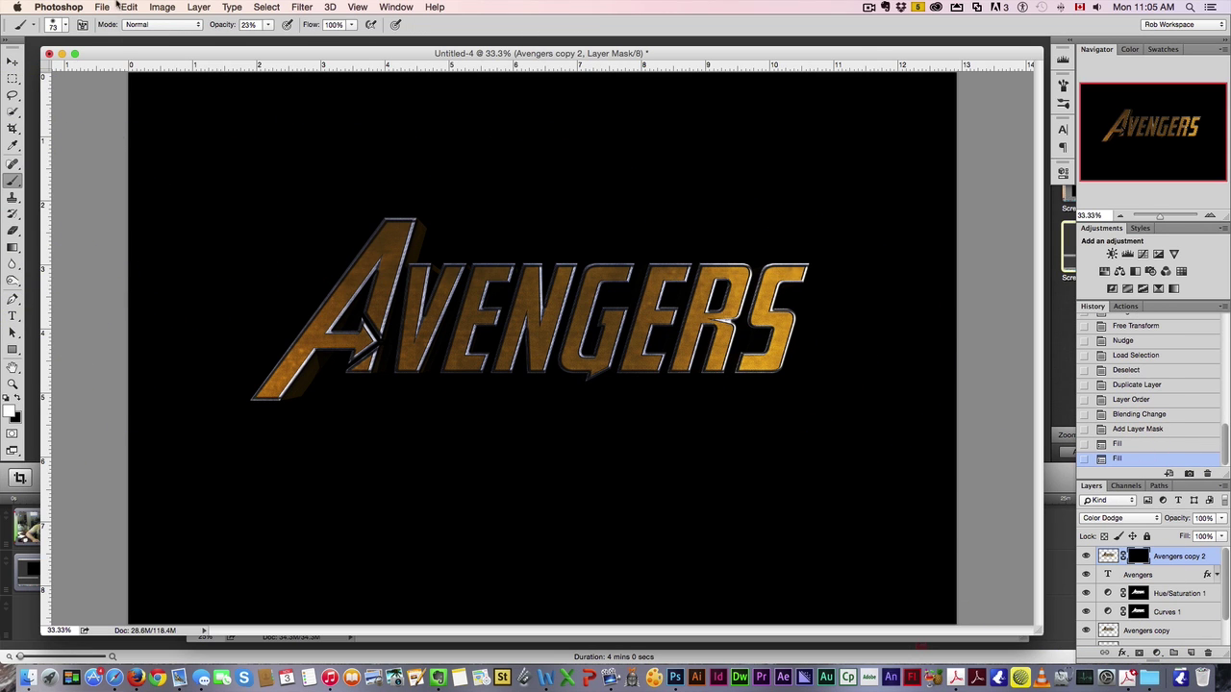
left_click(64, 25)
left_click_drag(101, 65, 97, 65)
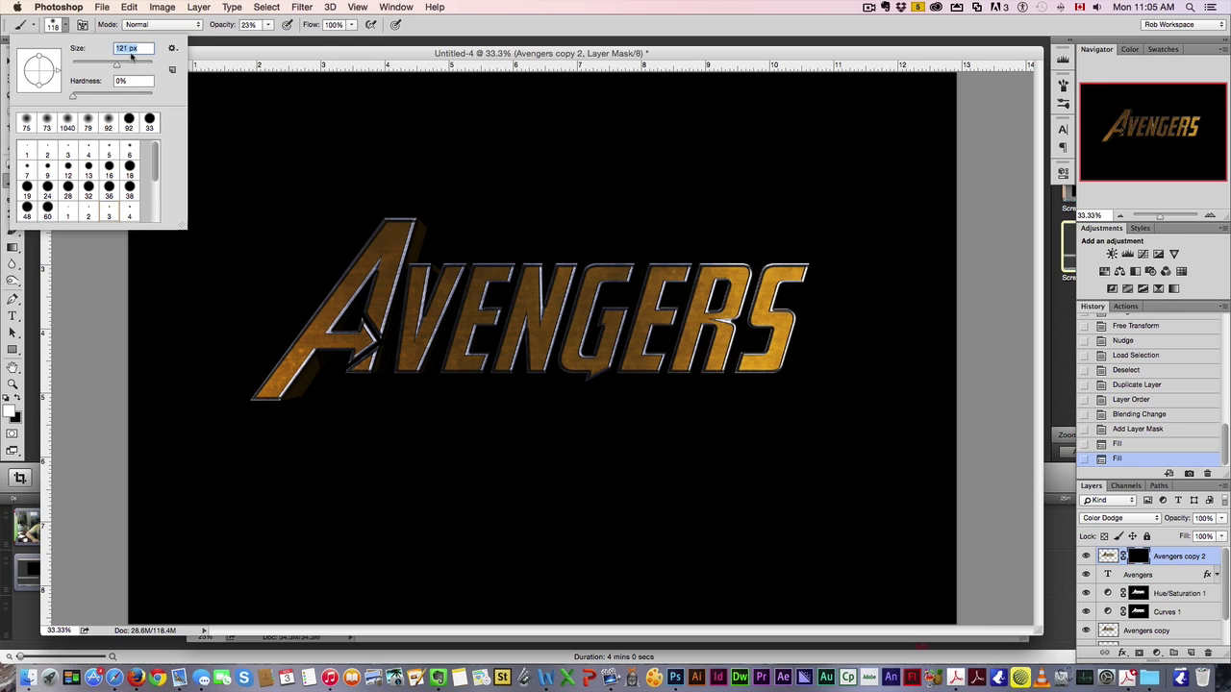
left_click(269, 26)
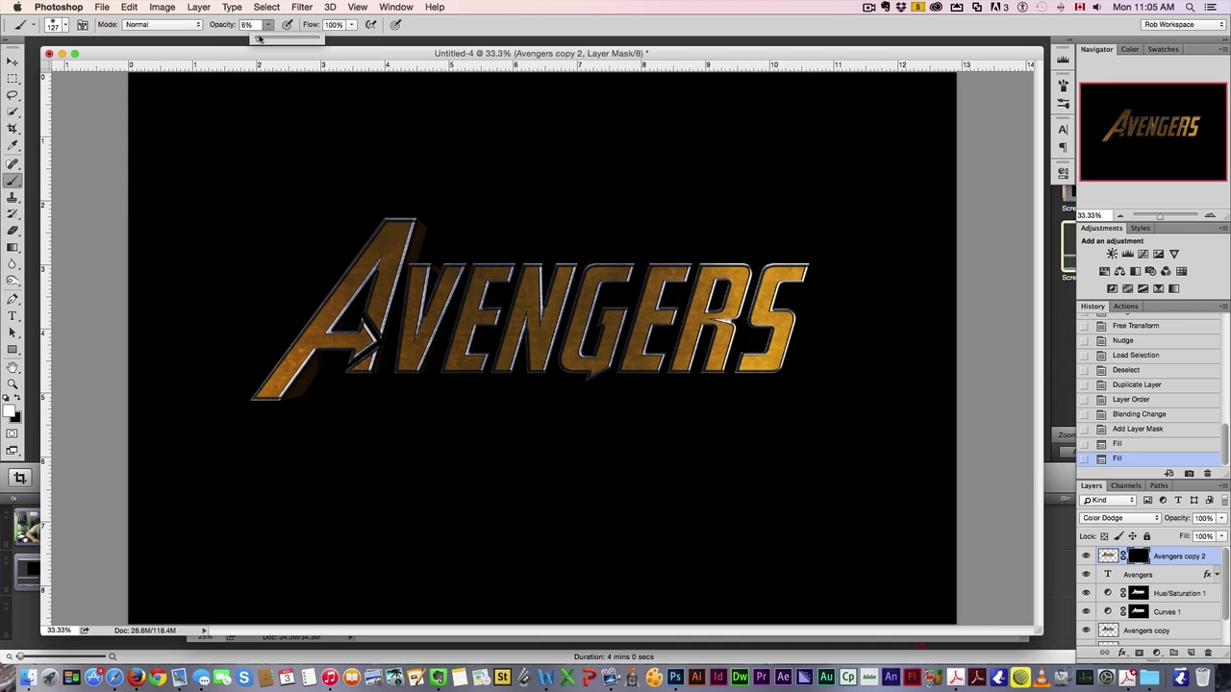
- Paint white on the Color Dodge mask over the top of the A and the upper edges of the other letters
left_click_drag(396, 215, 388, 231)
left_click_drag(404, 223, 370, 239)
left_click_drag(419, 225, 370, 238)
left_click_drag(419, 225, 370, 238)
mouse_move(419, 225)
left_mouse_down()
mouse_move(368, 237)
mouse_move(382, 227)
left_mouse_up()
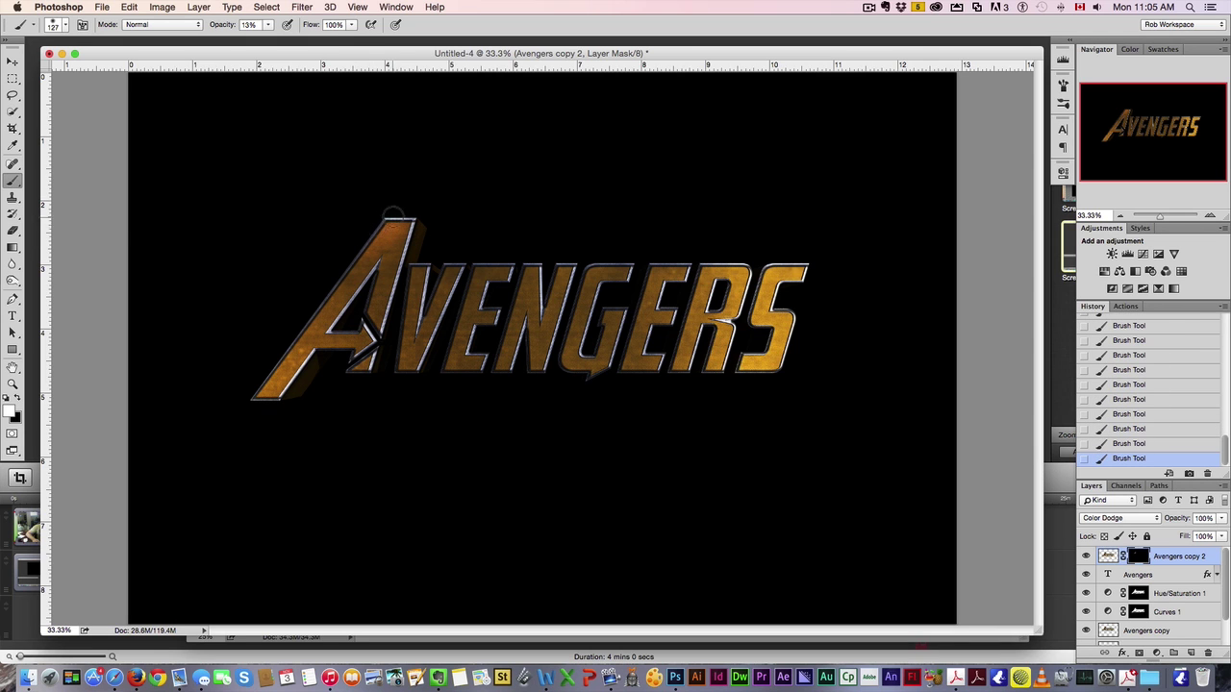
key("ctrl+Tab")
left_click_drag(528, 129, 454, 113)
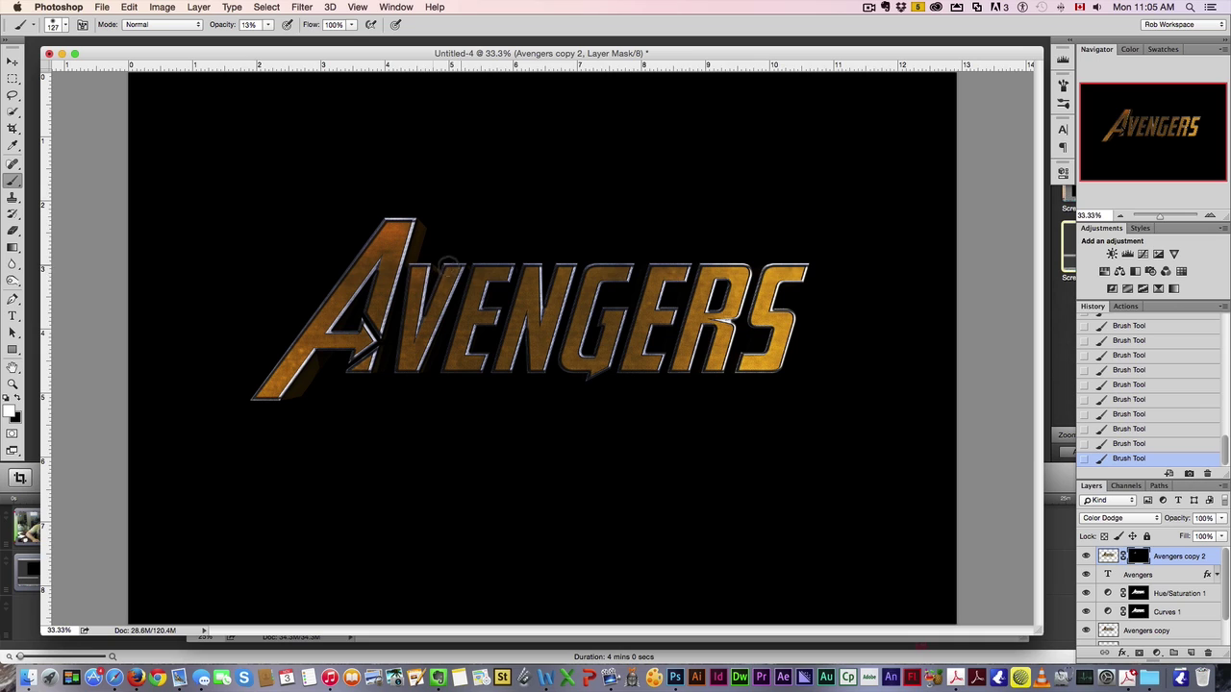
mouse_move(552, 262)
left_mouse_down()
mouse_move(801, 264)
mouse_move(682, 286)
mouse_move(658, 262)
mouse_move(589, 266)
left_mouse_up()
mouse_move(509, 266)
left_mouse_down()
mouse_move(587, 269)
mouse_move(529, 275)
mouse_move(568, 296)
mouse_move(505, 275)
left_mouse_up()
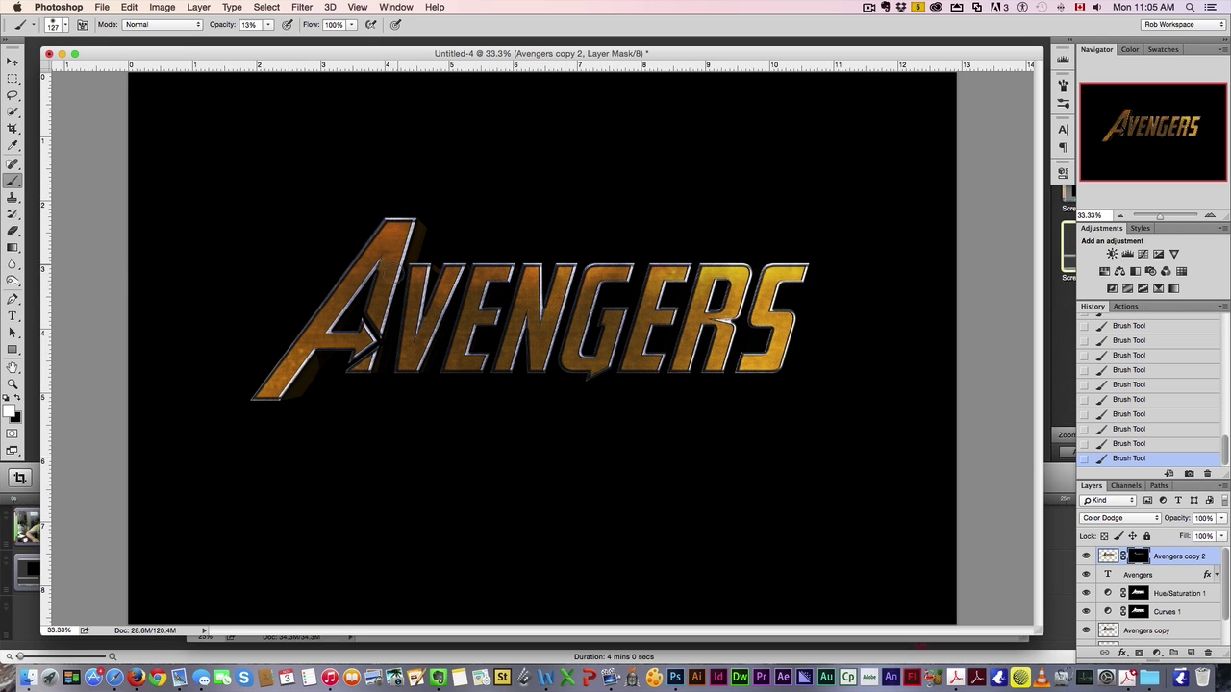
- Duplicate the masked Color Dodge layer and dab the brush over the A, V and E to adjust the highlights
left_click_drag(1167, 556, 1191, 651)
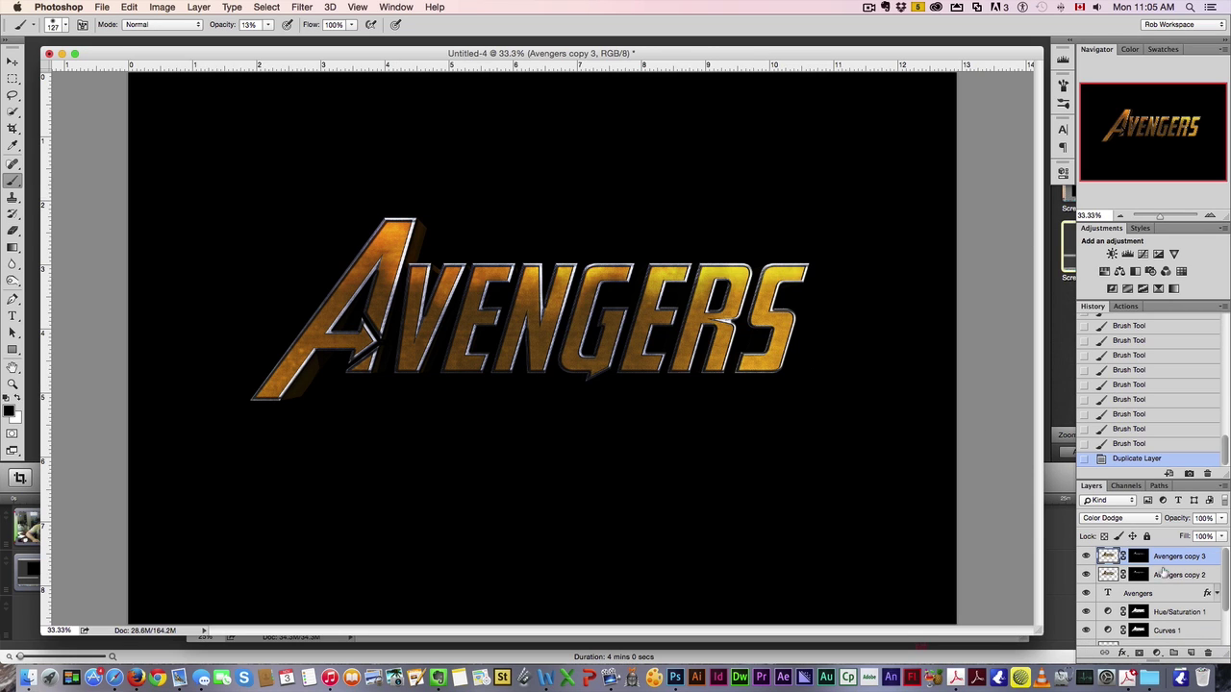
left_click(406, 237)
left_click(420, 250)
left_click(417, 269)
left_click(415, 281)
left_click(404, 300)
left_click(423, 293)
left_click(452, 289)
left_click(485, 291)
left_click(394, 282)
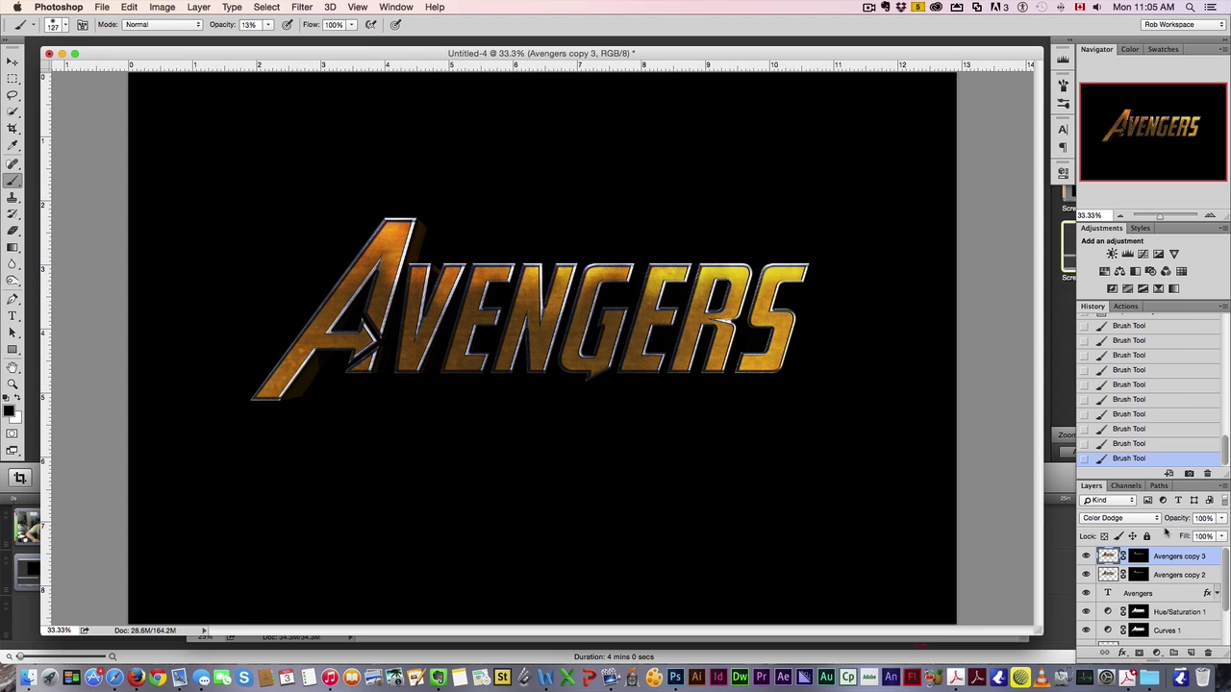
key("x")
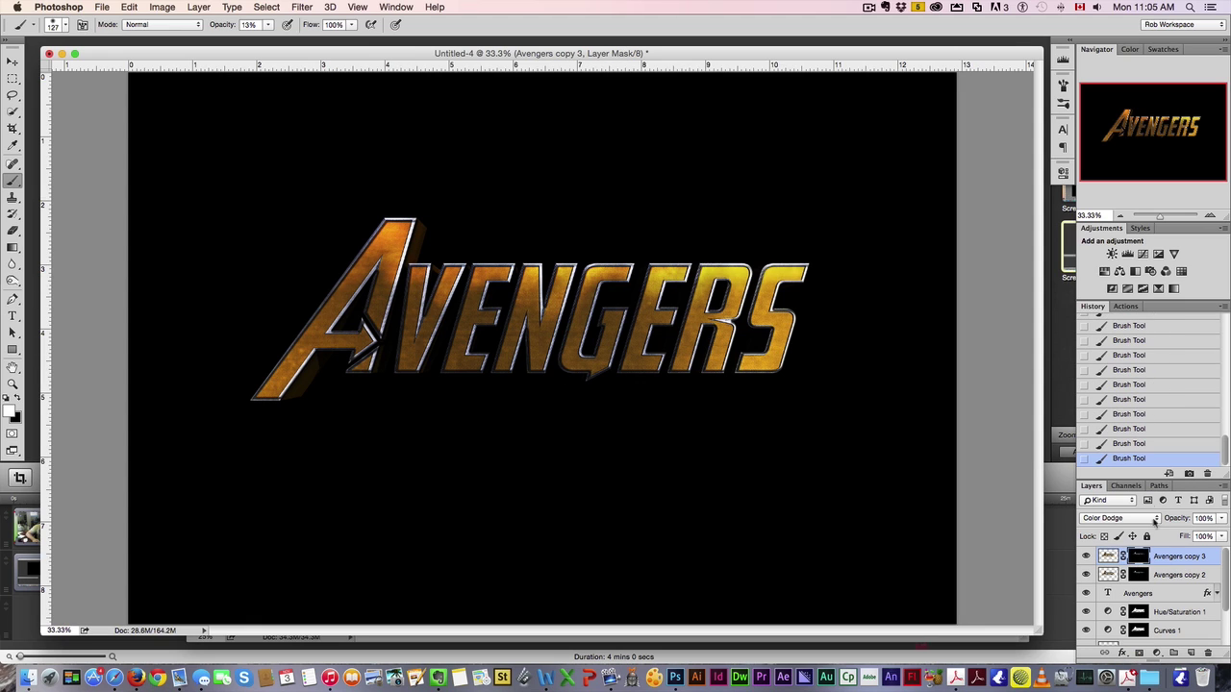
left_click(1136, 573)
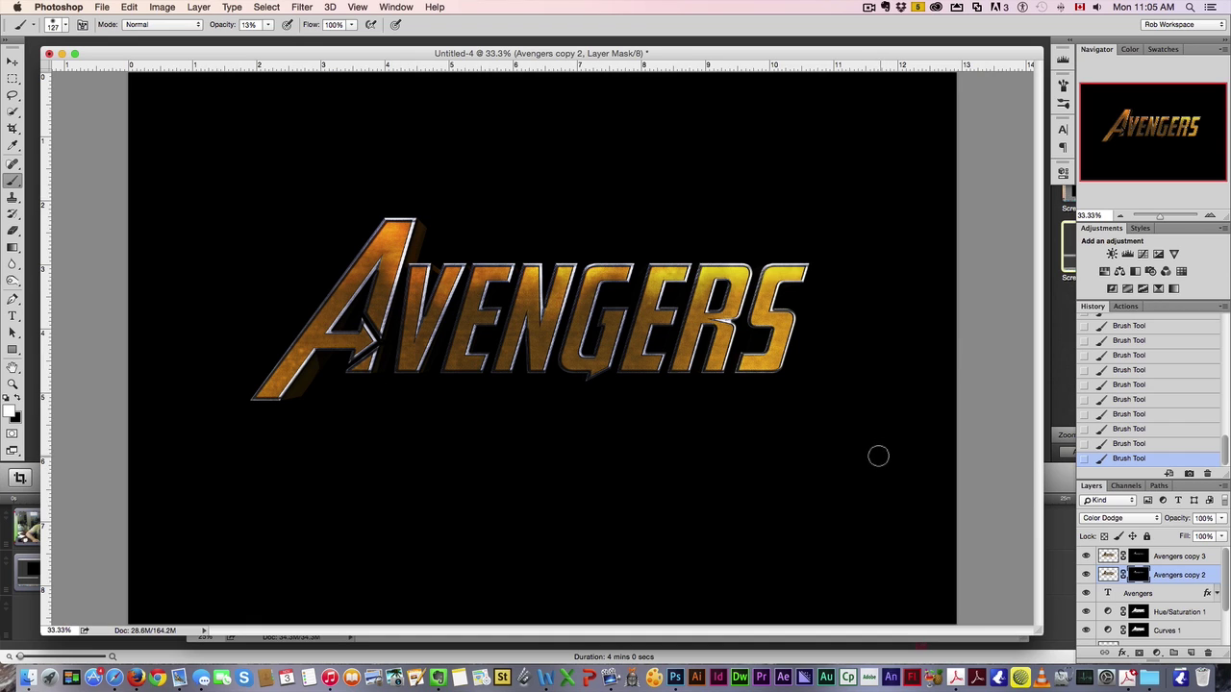
- Duplicate the unmasked Avengers copy layer, place the duplicate at the top of the stack, and set its blend mode to Multiply
key("v")
left_click(1179, 556)
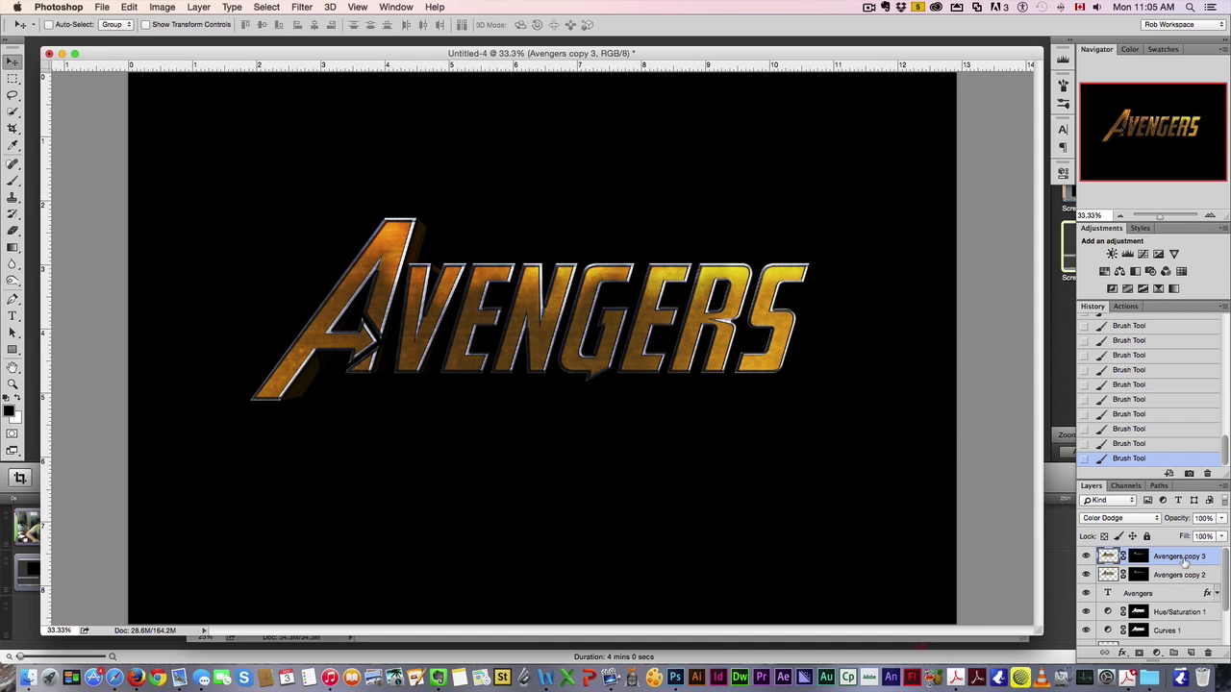
scroll(1220, 604, "down", 2)
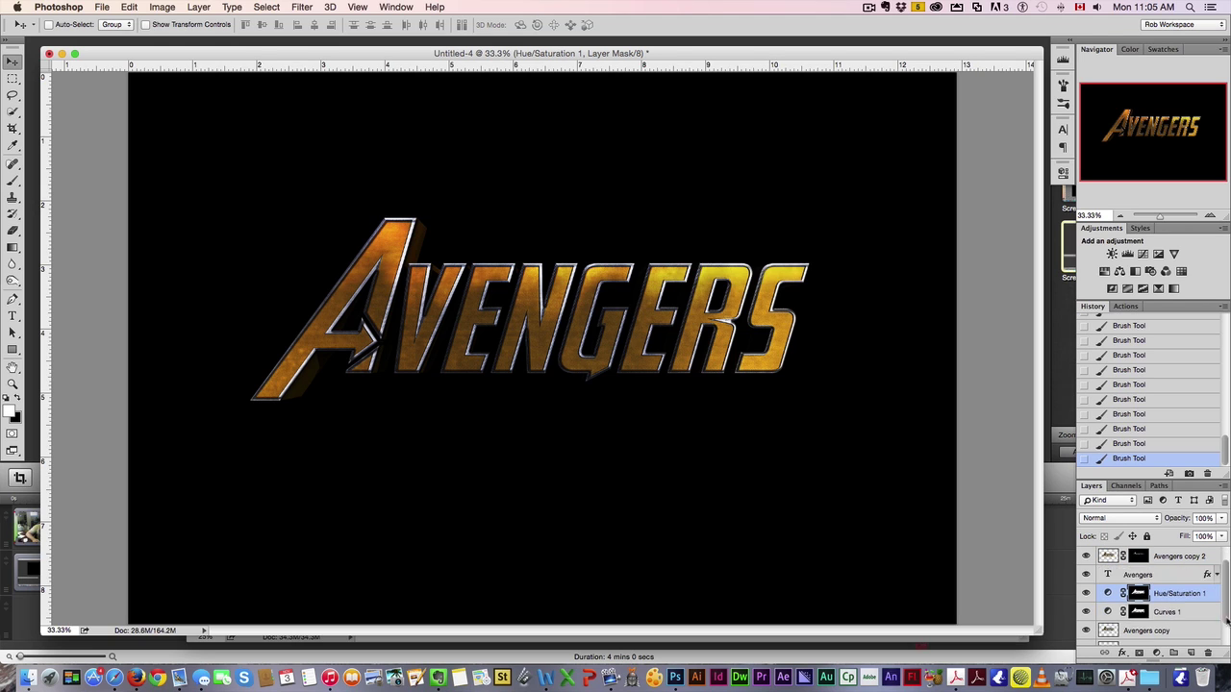
left_click_drag(1192, 612, 1203, 539)
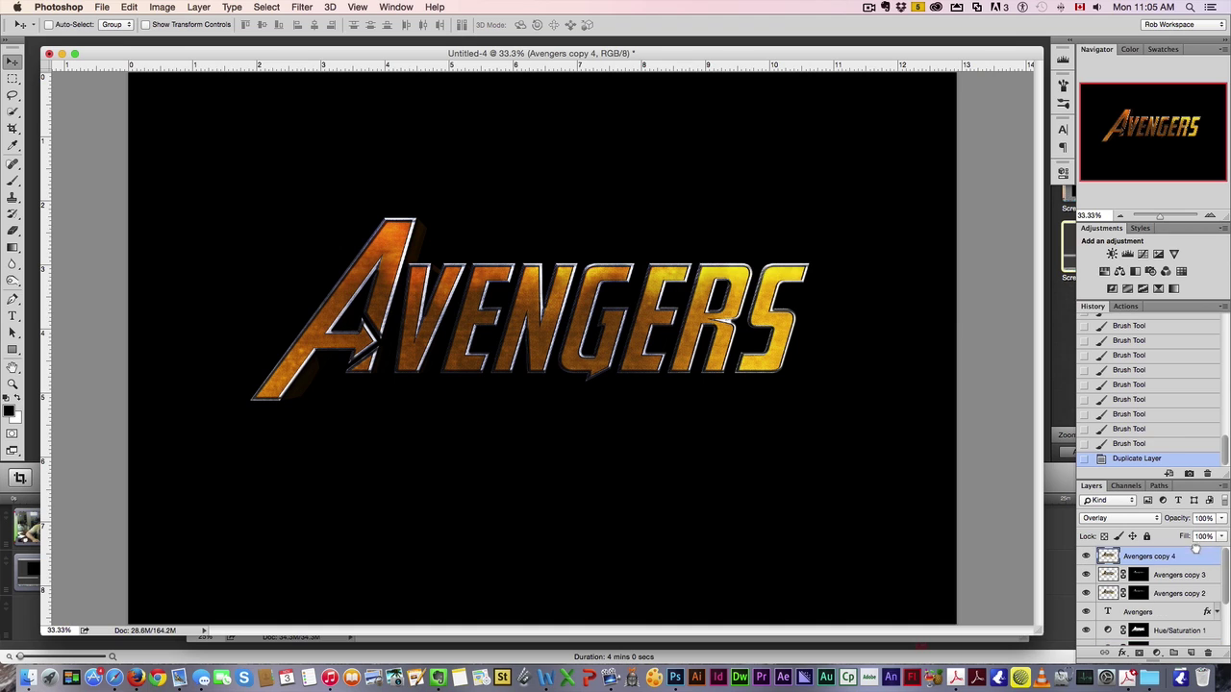
left_click(1121, 522)
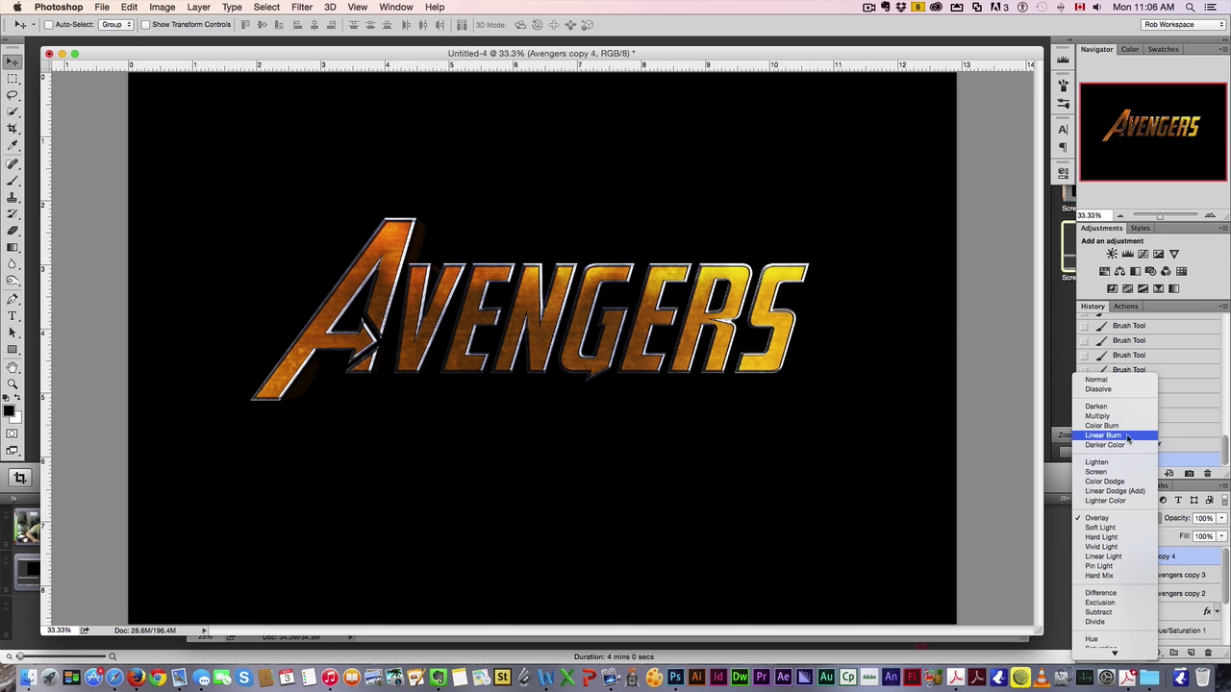
left_click(1112, 425)
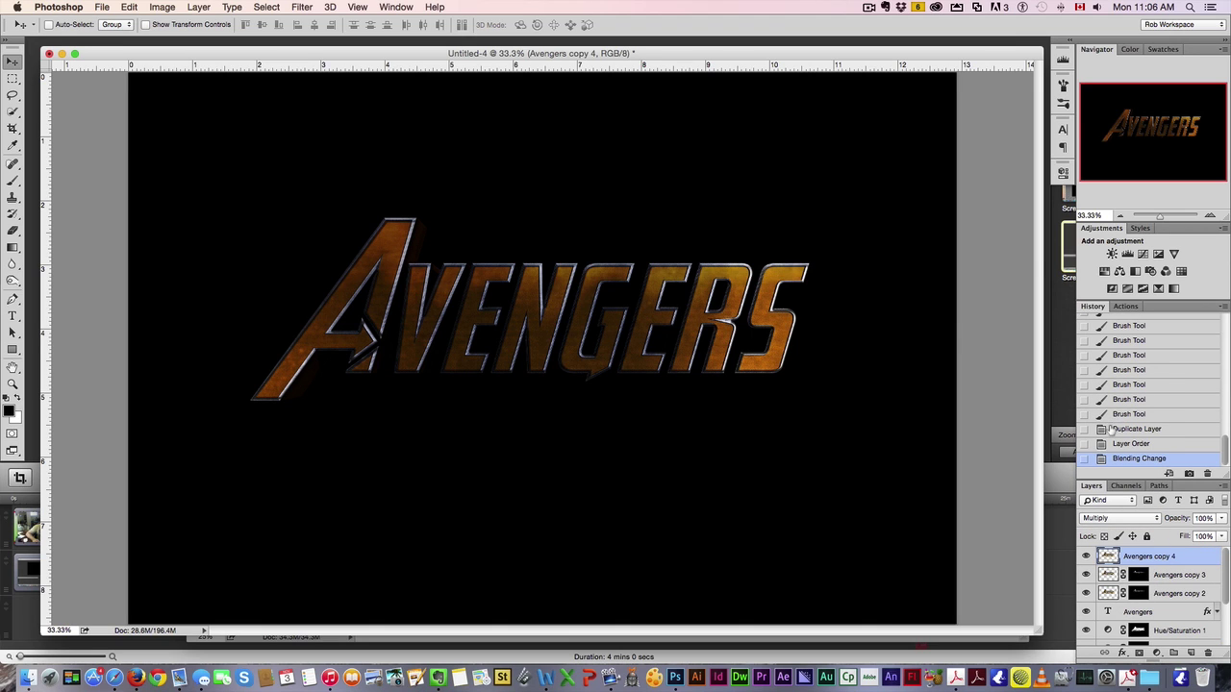
- Add a layer mask to the Multiply layer and fill it with black
left_click(1140, 655)
key("alt+BackSpace")
key("super+BackSpace")
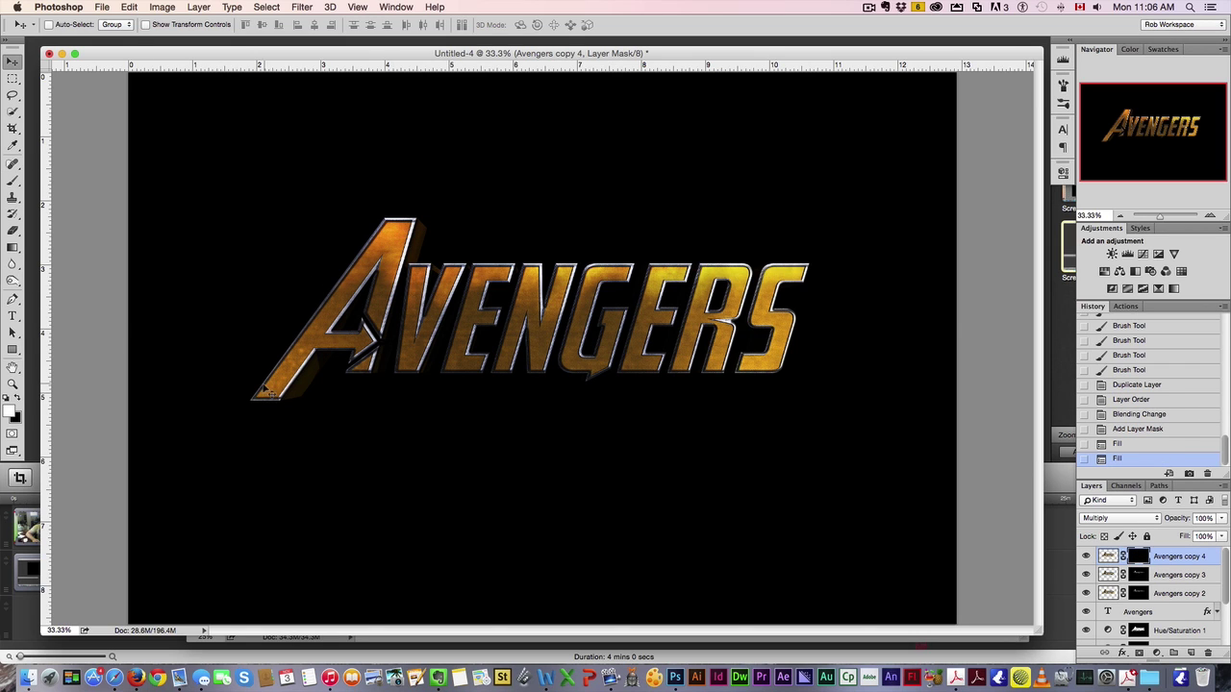
- Brush white on the Multiply mask over the foot of the A and along the lower edges of the other letters
left_click(12, 180)
left_click(278, 383)
left_click(278, 382)
left_click(278, 383)
left_click(277, 383)
left_click(278, 382)
left_click(278, 383)
left_click(312, 366)
left_click(266, 400)
left_click(287, 400)
left_click(287, 396)
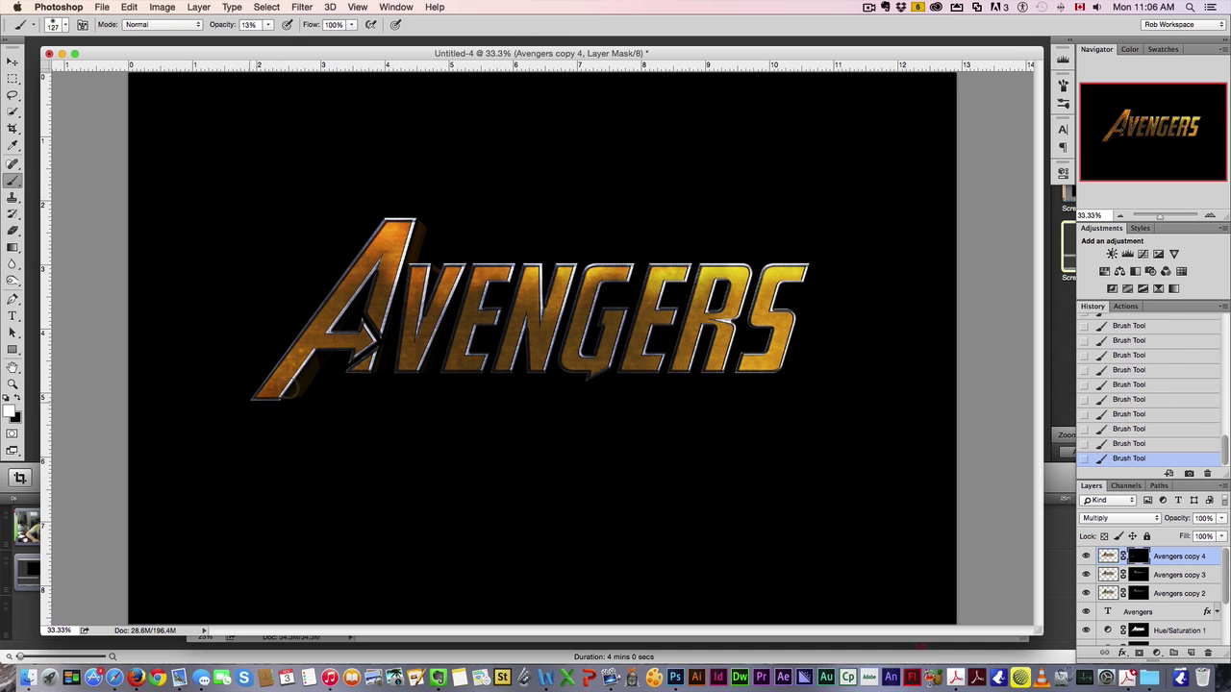
left_click(365, 370)
left_click(414, 375)
left_click(432, 368)
mouse_move(519, 361)
left_mouse_down()
mouse_move(826, 373)
mouse_move(749, 365)
mouse_move(759, 371)
left_mouse_up()
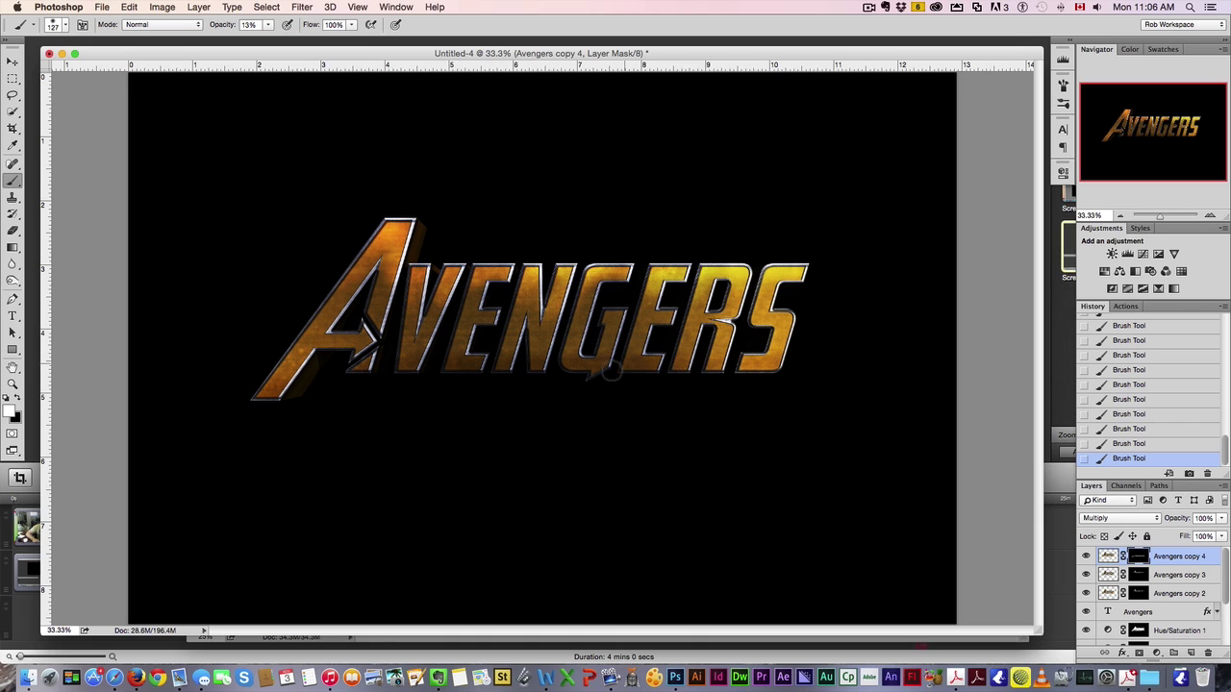
- Duplicate the masked Multiply layer and reduce the duplicate's opacity to 36%
left_click_drag(1160, 562, 1191, 653)
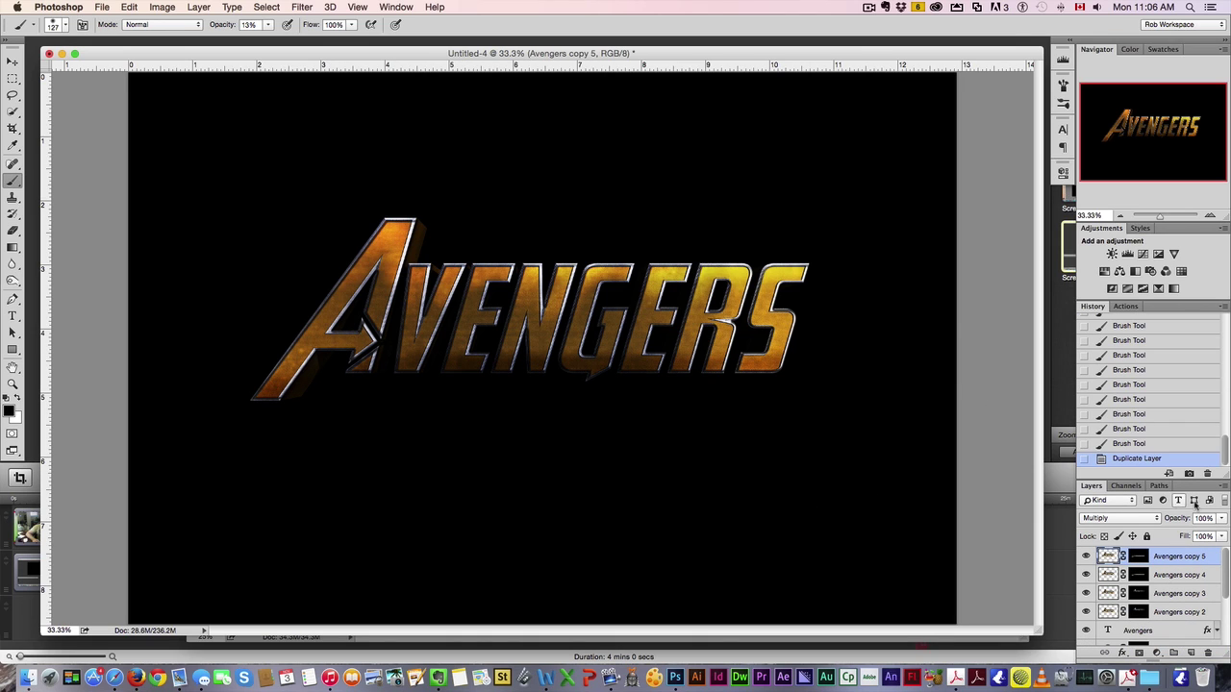
left_click(1222, 519)
left_click_drag(1200, 535, 1193, 535)
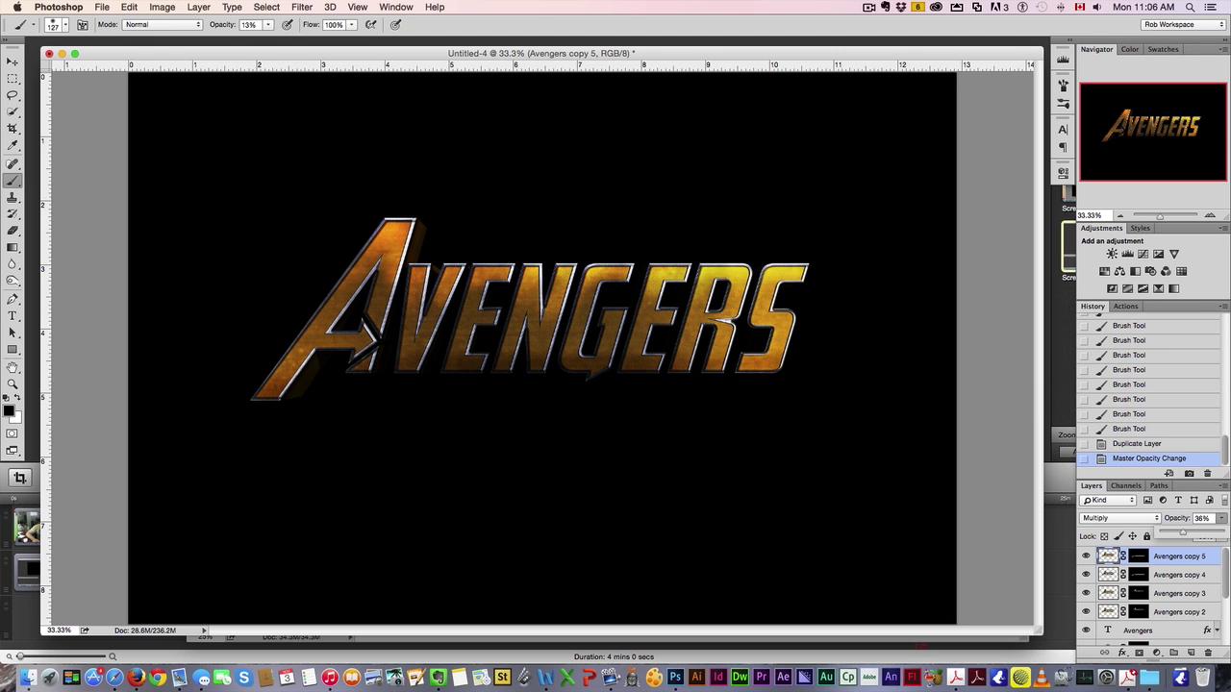
left_click_drag(1230, 92, 432, 117)
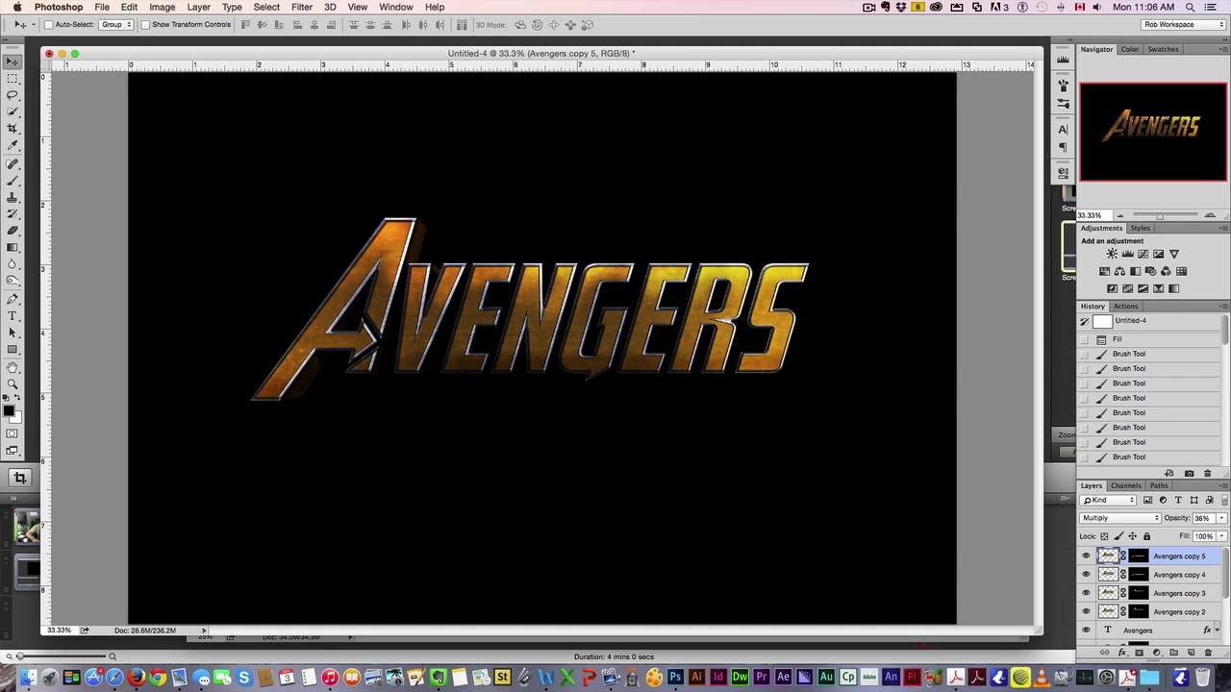
- Copy the entire red lens flare image from Untitled-3 and paste it into the Untitled-4 title document
left_click_drag(539, 55, 498, 55)
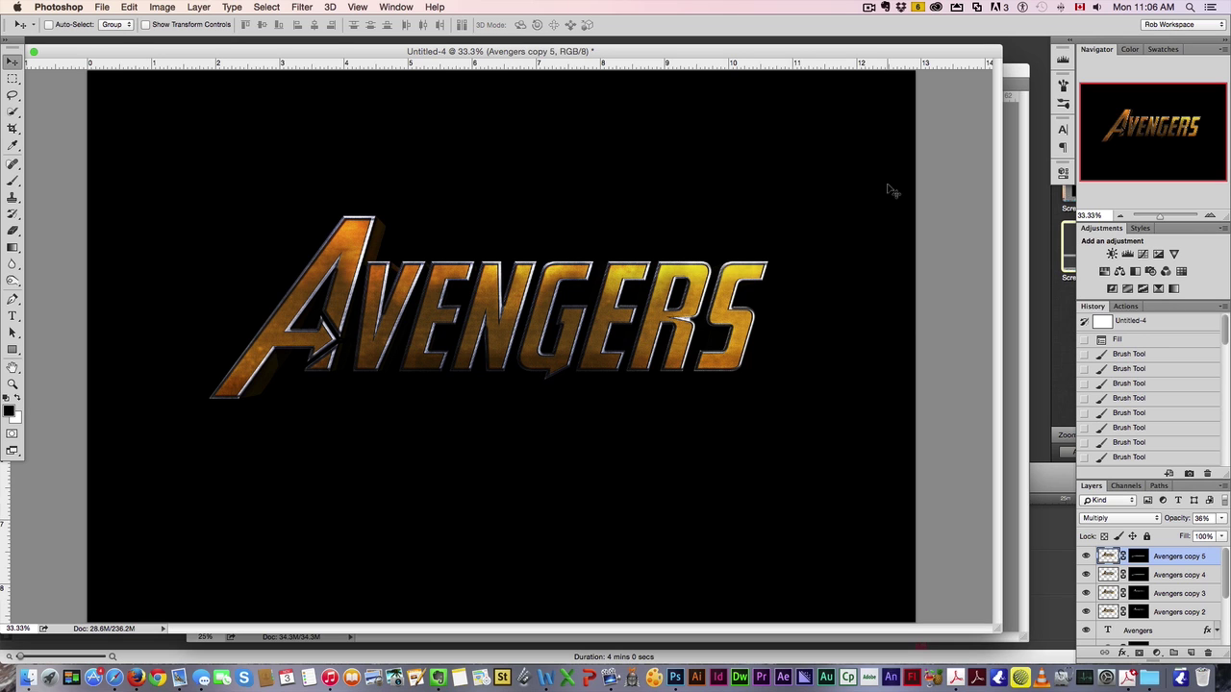
left_click(1007, 130)
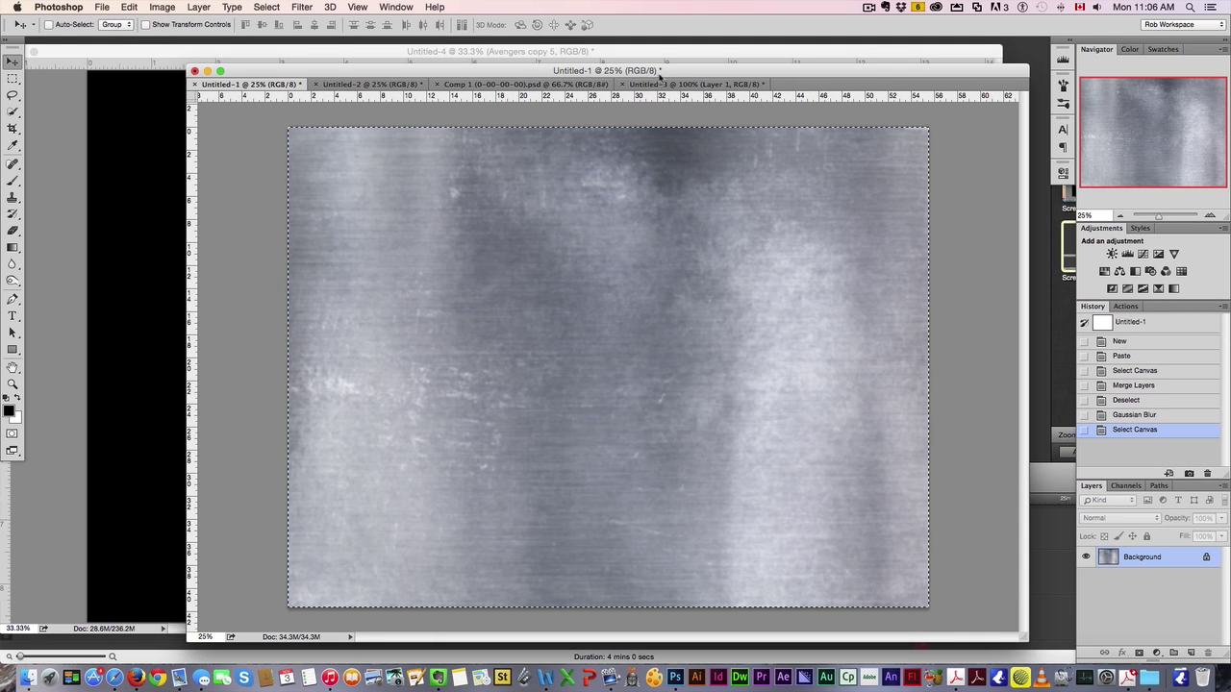
left_click(662, 84)
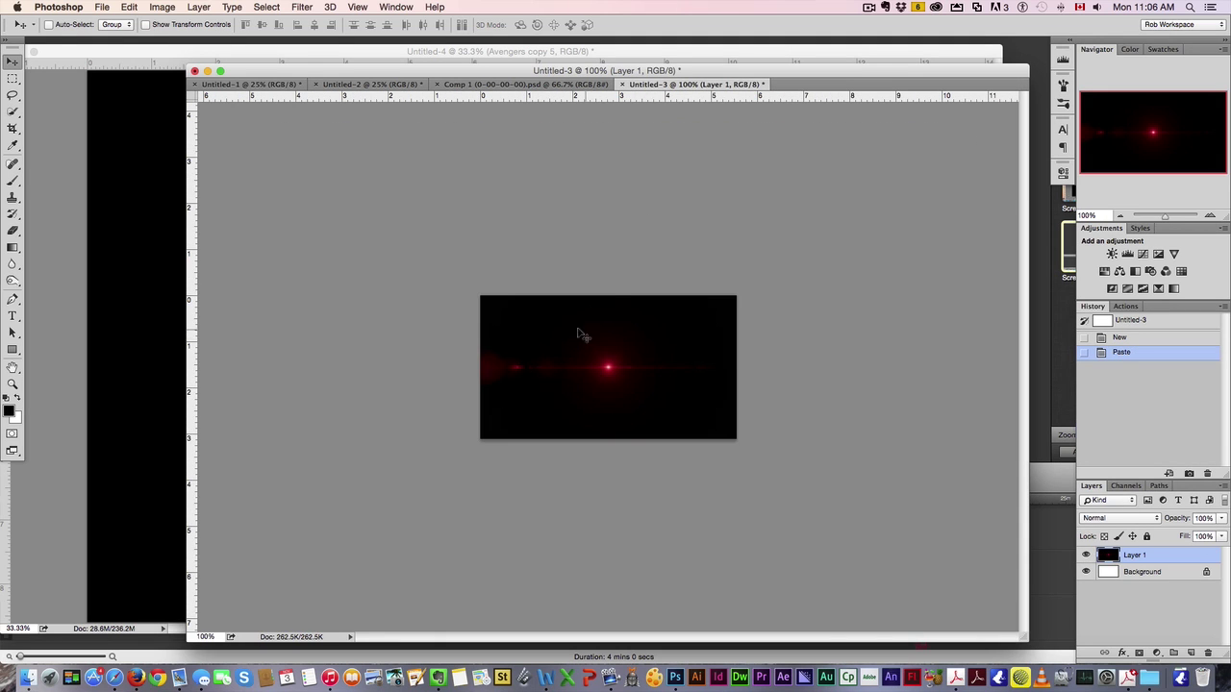
key("super+a")
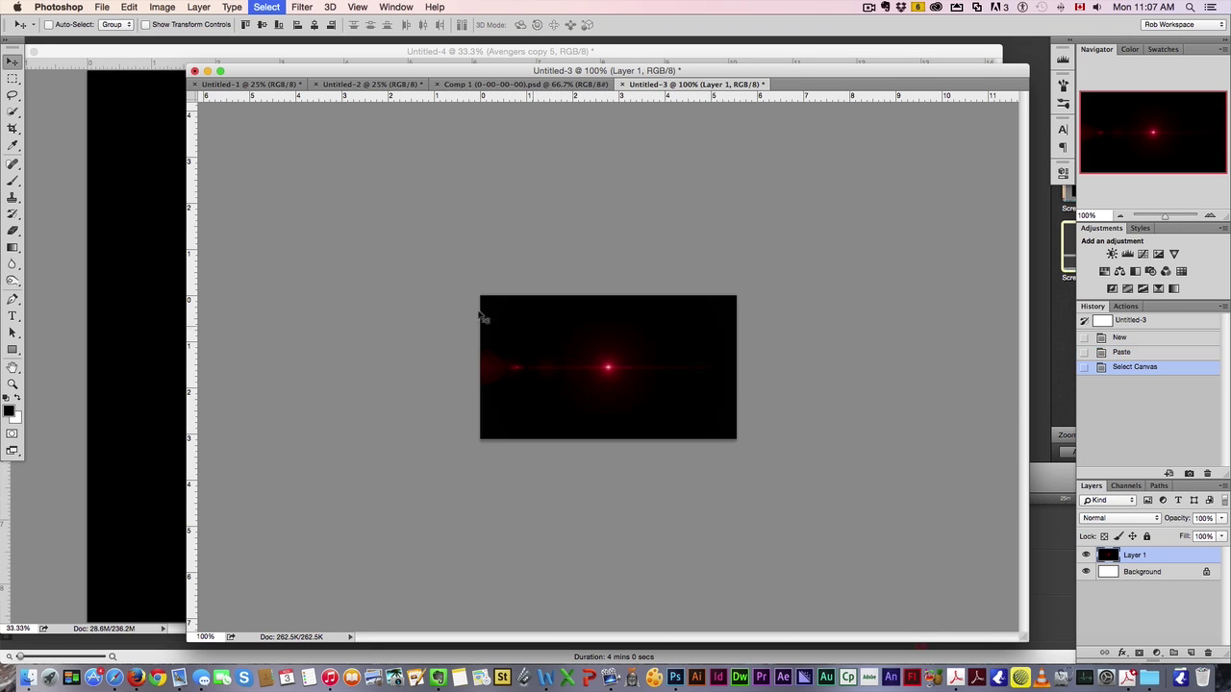
key("super+c")
left_click(151, 325)
key("super+v")
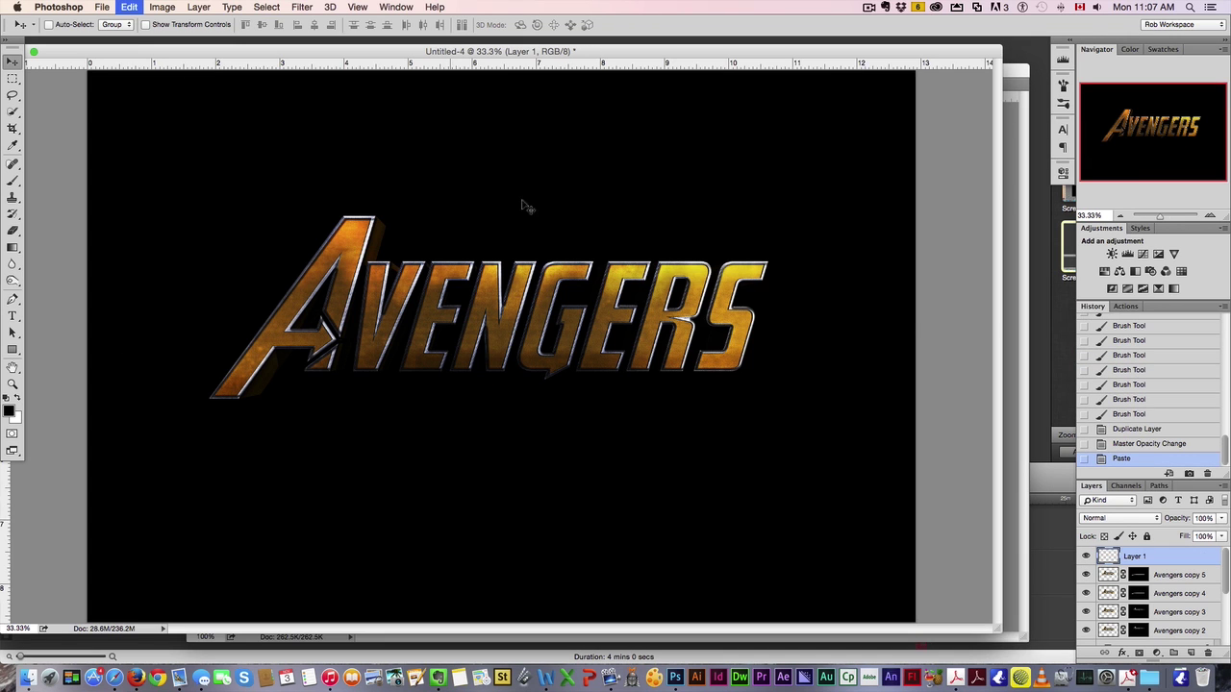
- Enlarge the pasted lens flare with Free Transform and apply the transformation
key("super+t")
left_click_drag(562, 312, 684, 261)
key("Return")
- Set the flare layer's blend mode to Linear Dodge (Add) and move the flare onto the arrow notch inside the A
left_click(1129, 517)
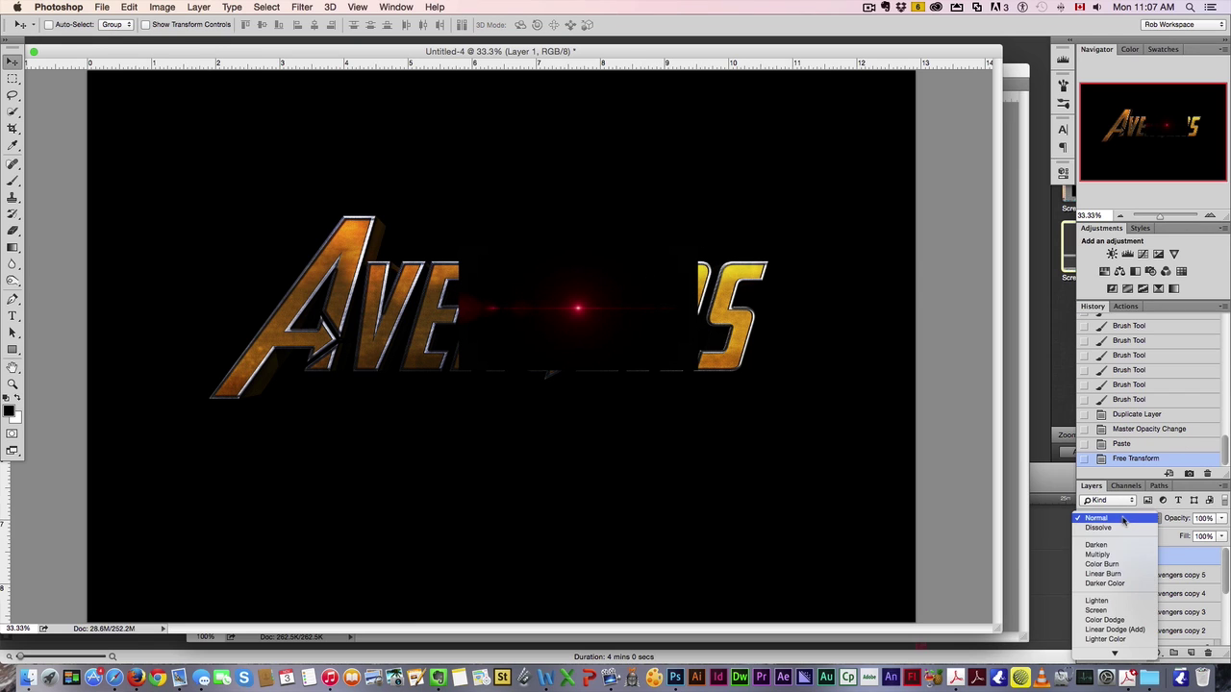
left_click(1115, 629)
left_click_drag(467, 332, 360, 329)
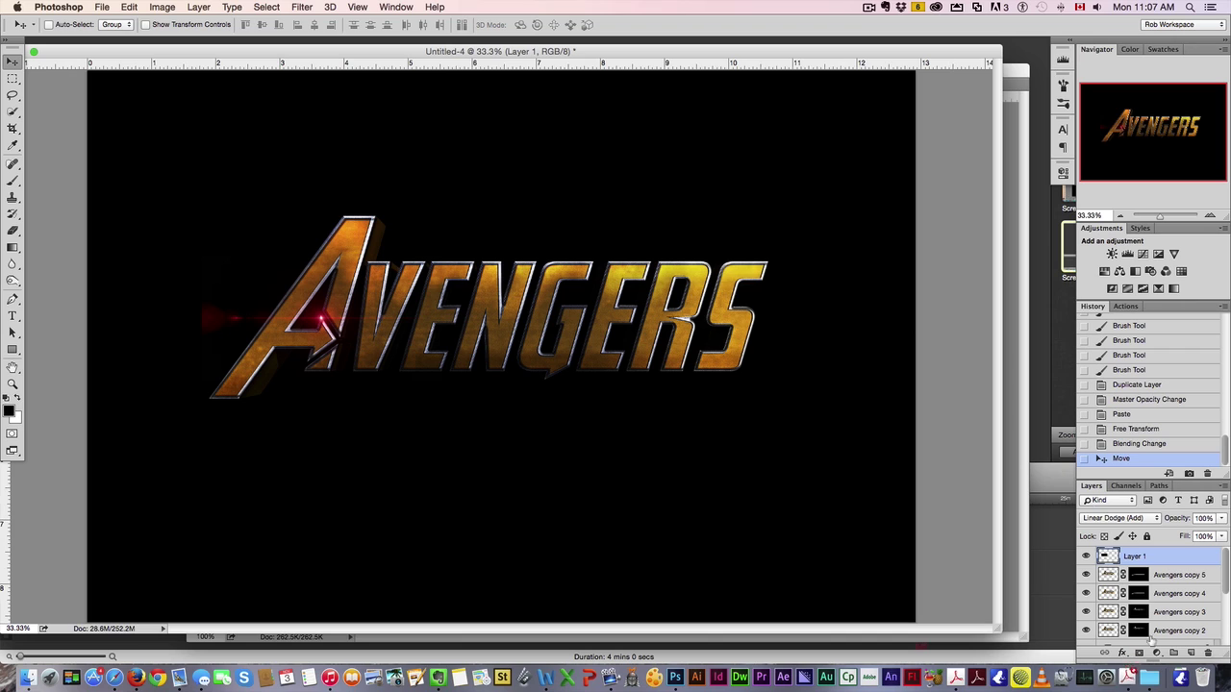
- Add a layer mask to the lens flare layer and fade out the flare's outer end with a short horizontal gradient
left_click(1124, 653)
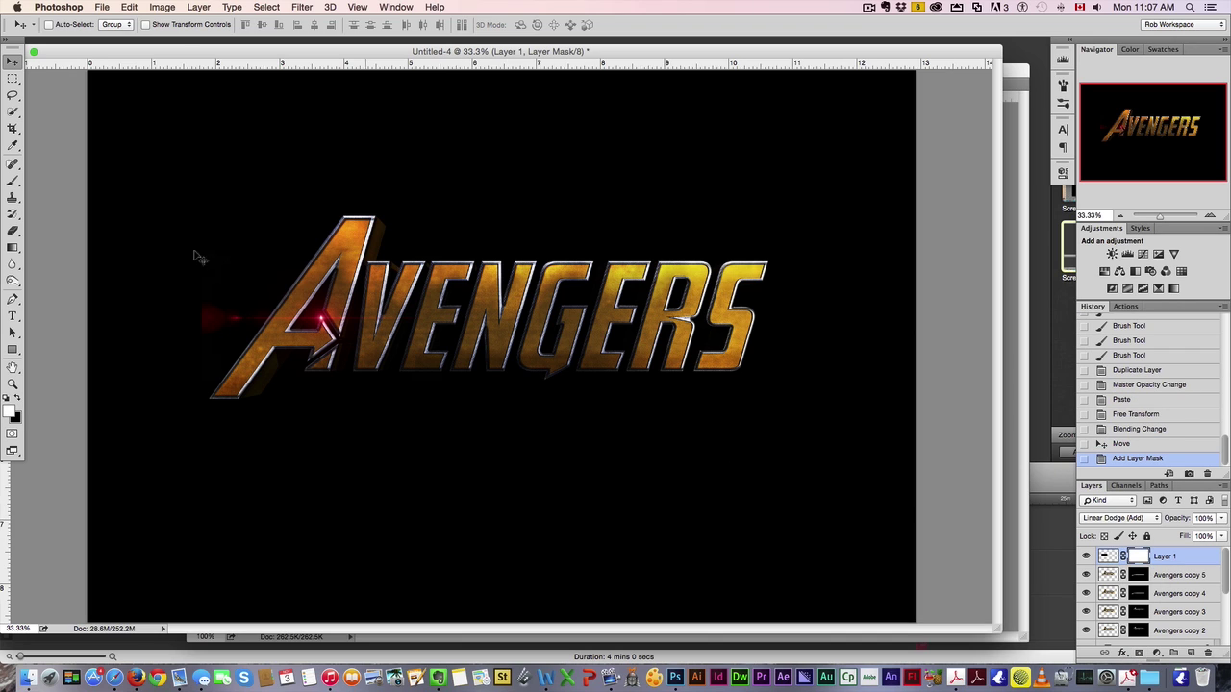
left_click(11, 248)
left_click_drag(211, 317, 269, 319)
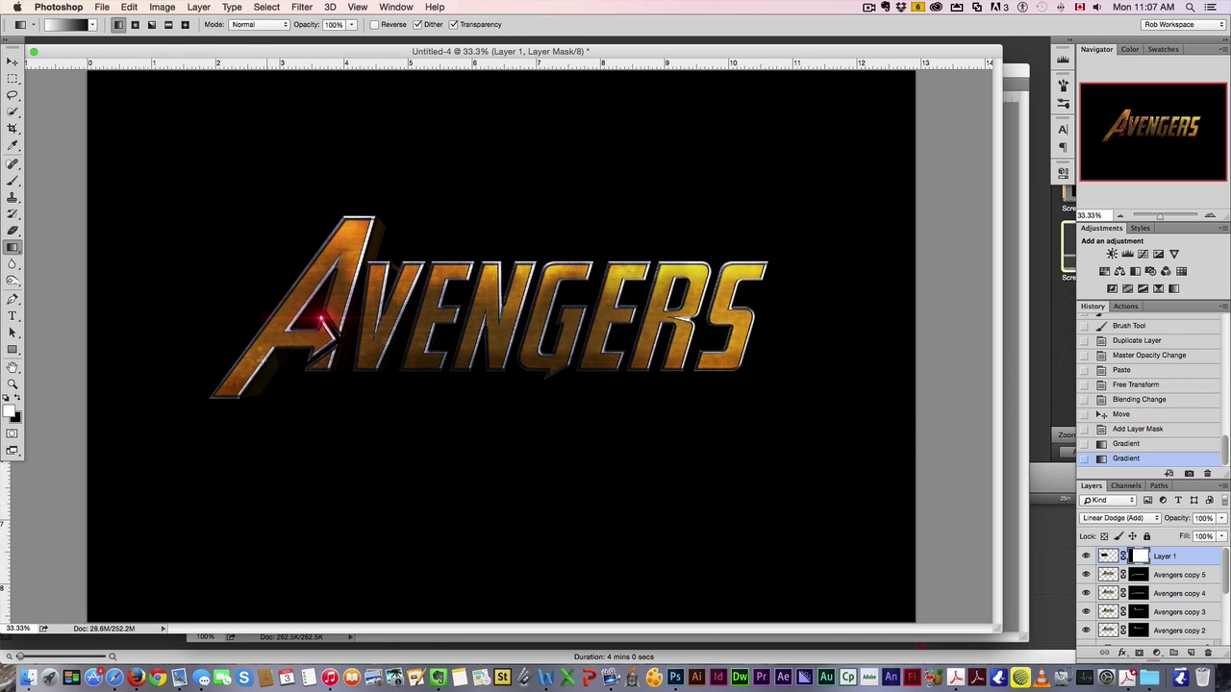
key("v")
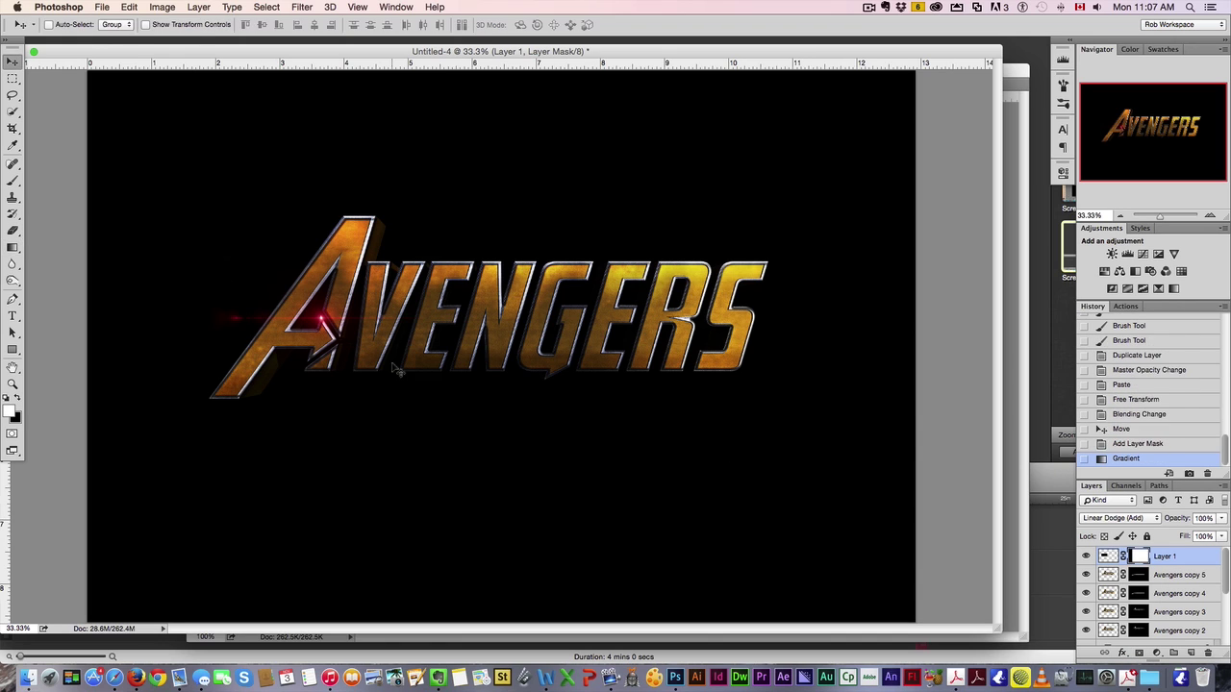
- Shift the red flare's hue by +31 with Hue/Saturation to turn it orange
left_click(156, 6)
mouse_move(211, 42)
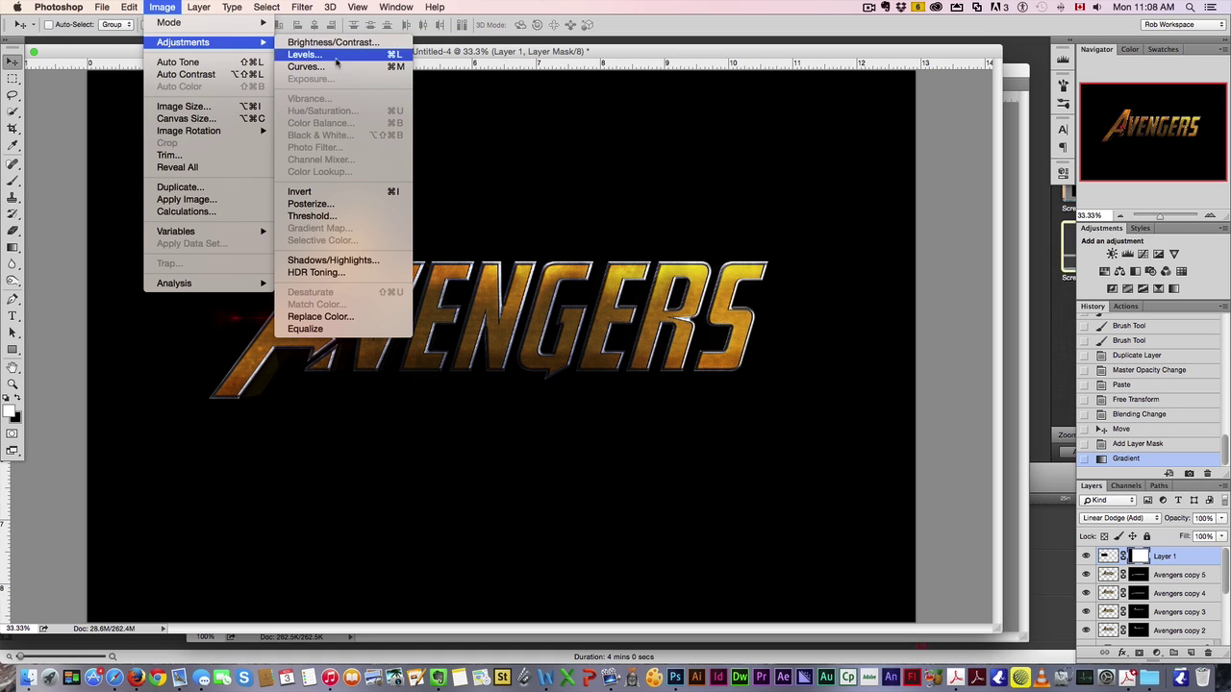
left_click(620, 189)
left_click(323, 111)
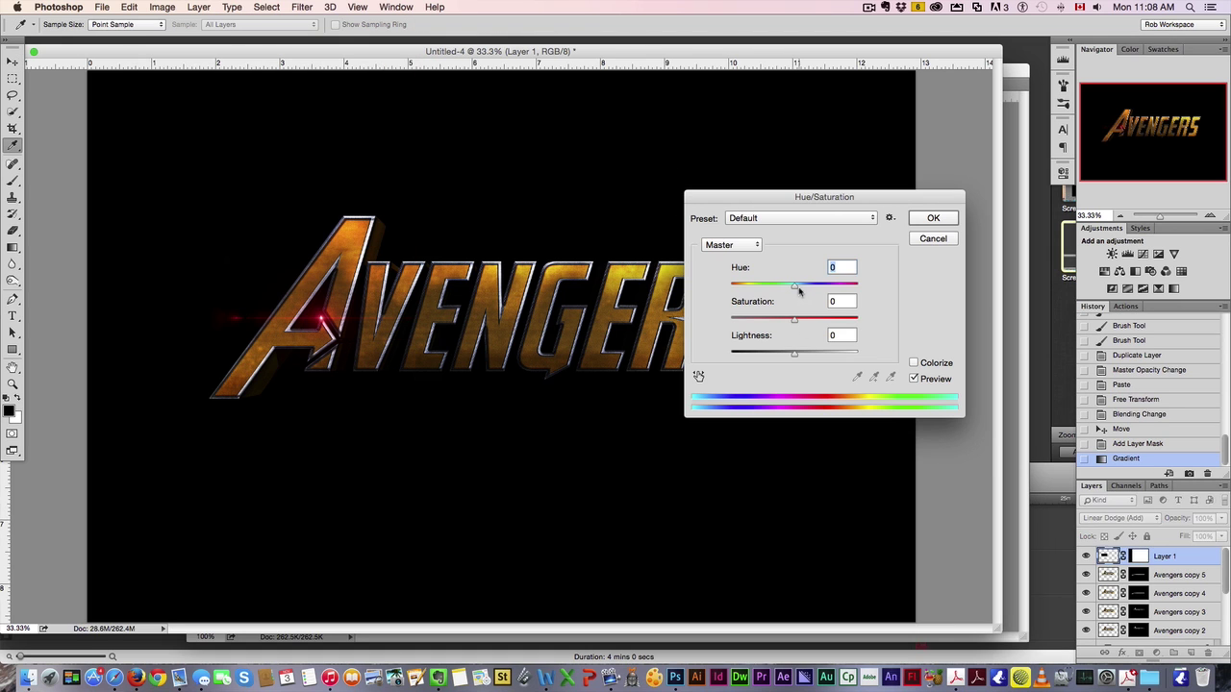
left_click_drag(807, 287, 814, 288)
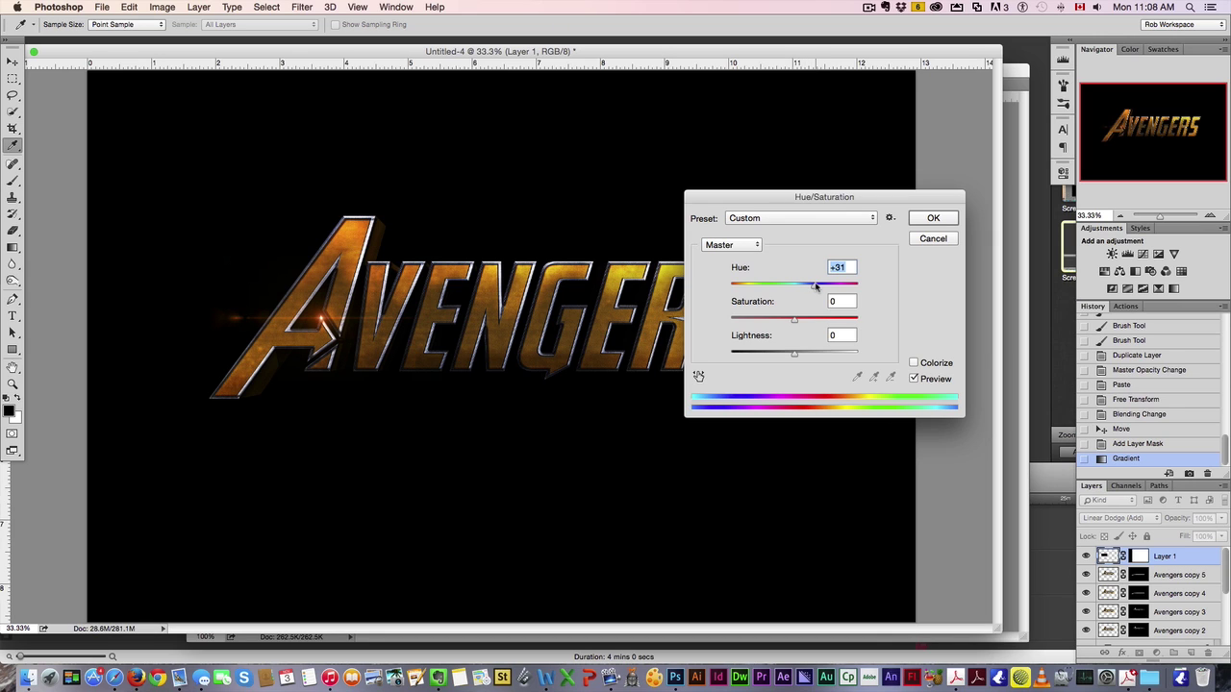
left_click(933, 218)
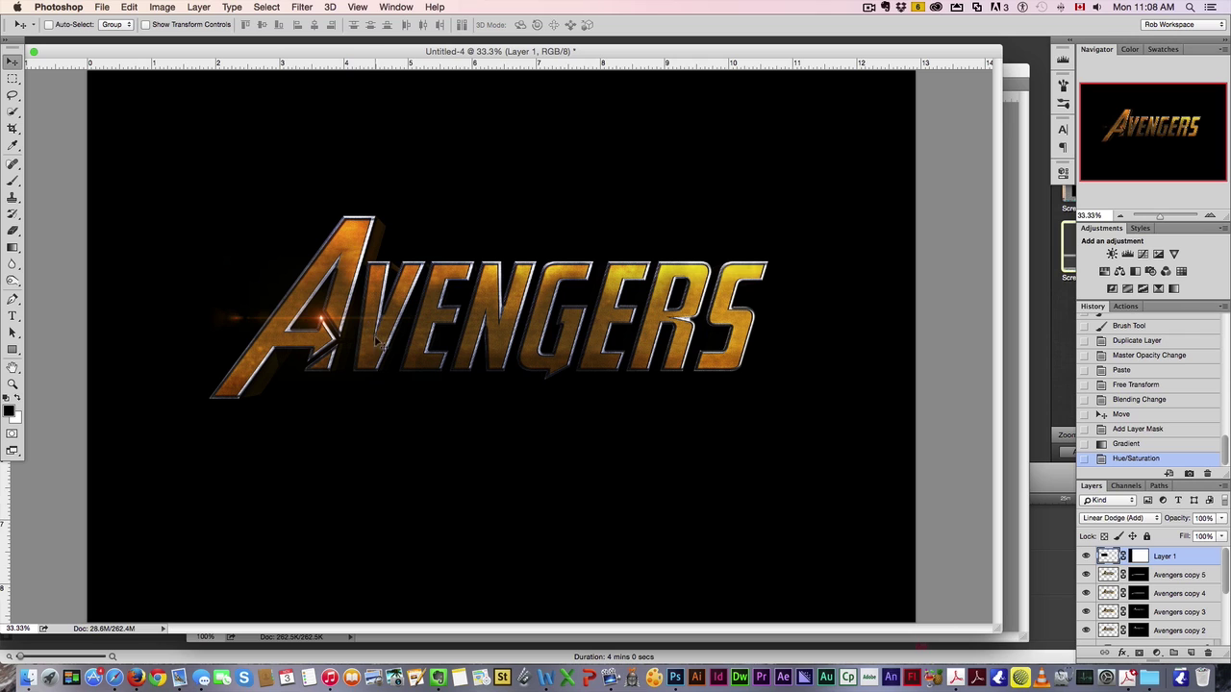
- Duplicate the orange flare, enlarge the copy with Free Transform and place it on the upper edge of the final S
left_click_drag(336, 329, 756, 269)
key("ctrl+t")
left_click_drag(607, 261, 489, 265)
key("Return")
left_click_drag(758, 243, 777, 241)
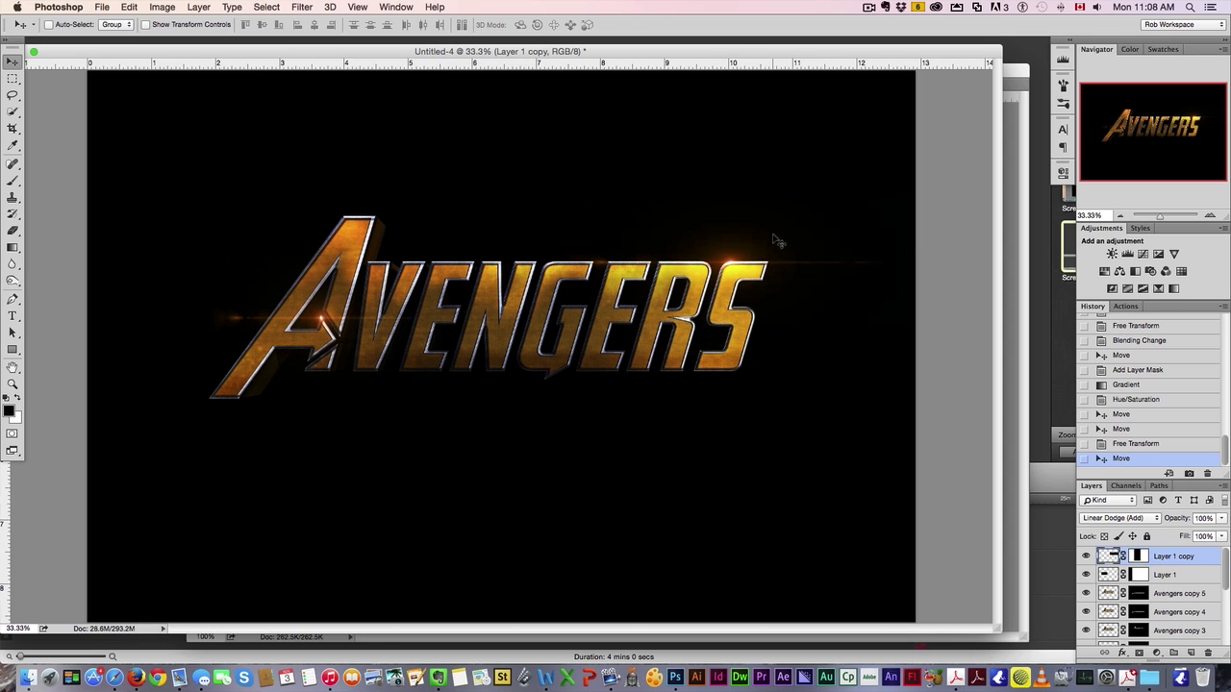
- Slightly reduce the saturation of the duplicated flare on the S with Hue/Saturation
key("super+u")
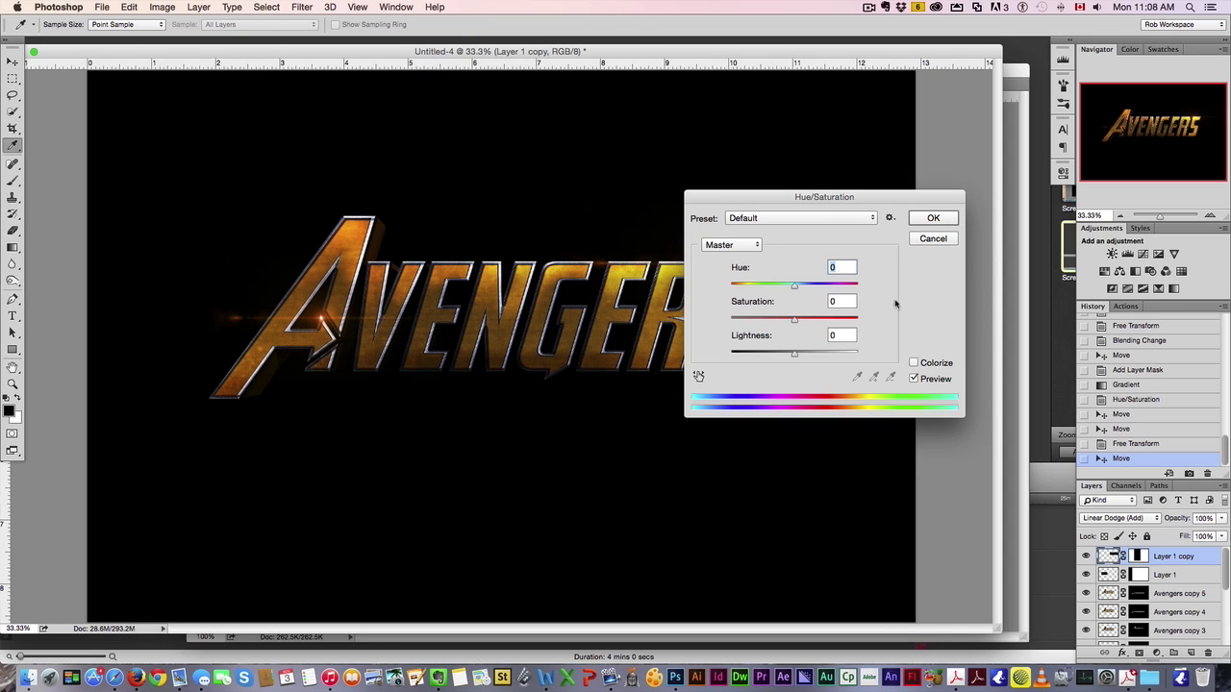
left_click_drag(791, 320, 780, 321)
left_click(933, 219)
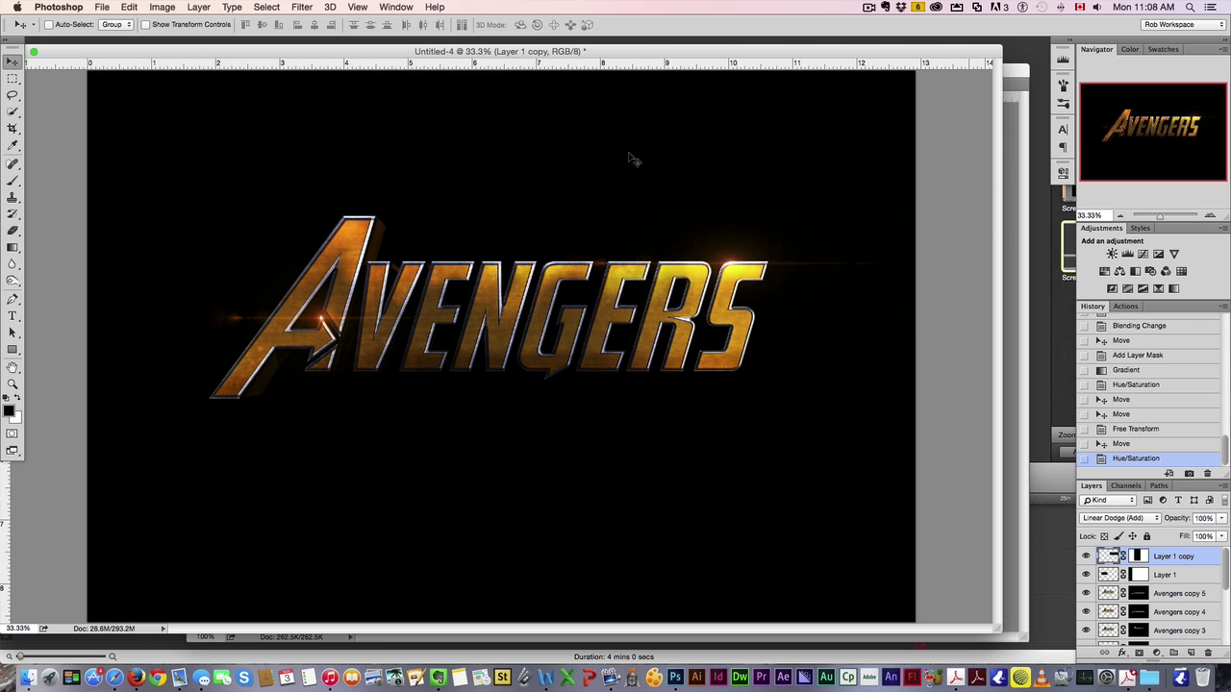
- Copy the entire blue lens flare image from the Comp 1 document and paste it into the Untitled-4 title document
left_click(1027, 145)
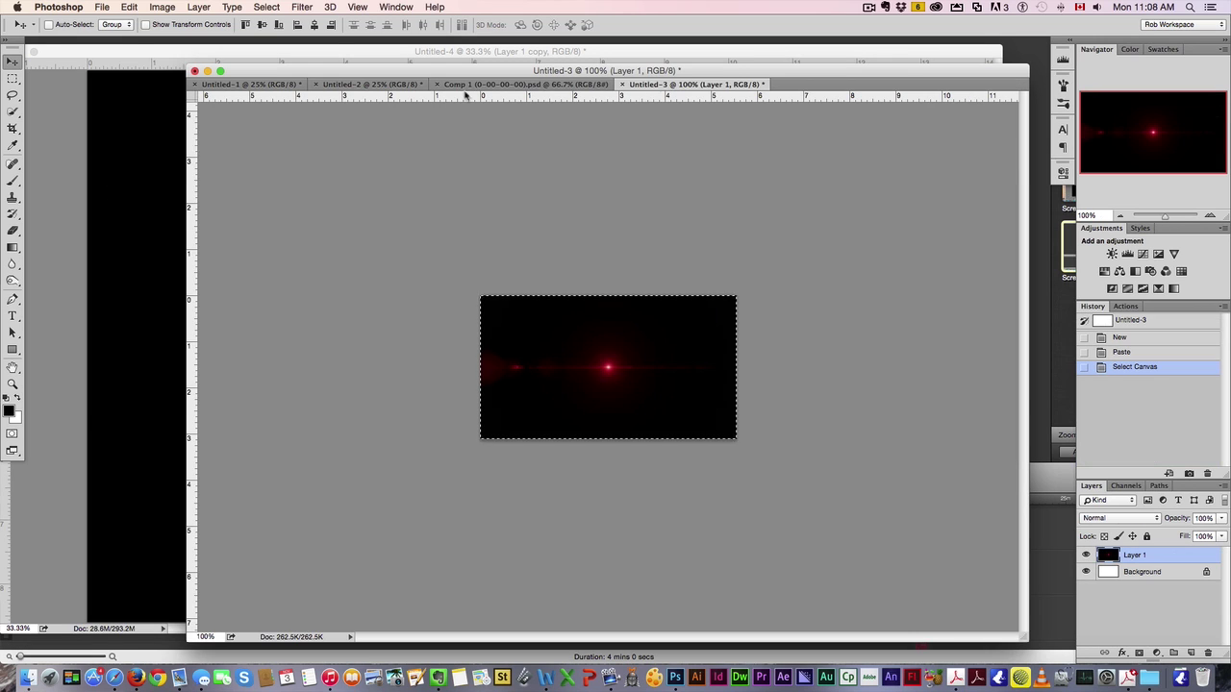
left_click(500, 84)
key("super+a")
key("super+c")
left_click(169, 380)
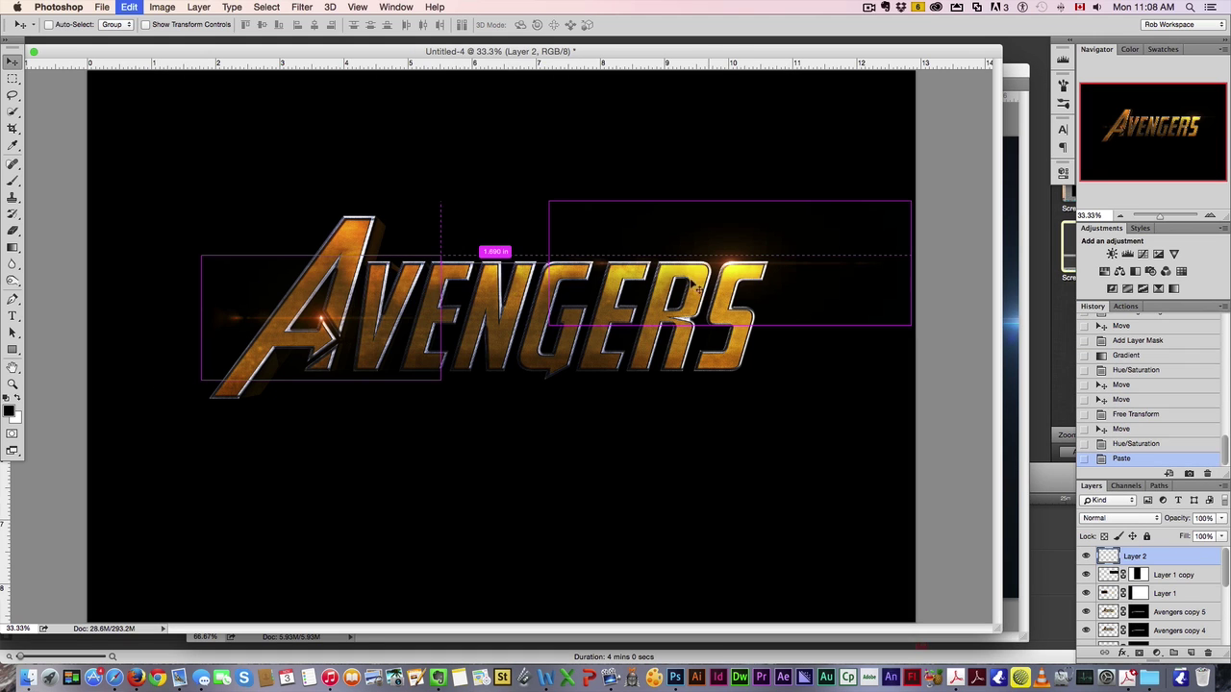
key("super+v")
- Scale the pasted blue flare to about 204% and stretch it vertically with Free Transform to cover the full canvas height
key("super+t")
left_click_drag(710, 231, 929, 125)
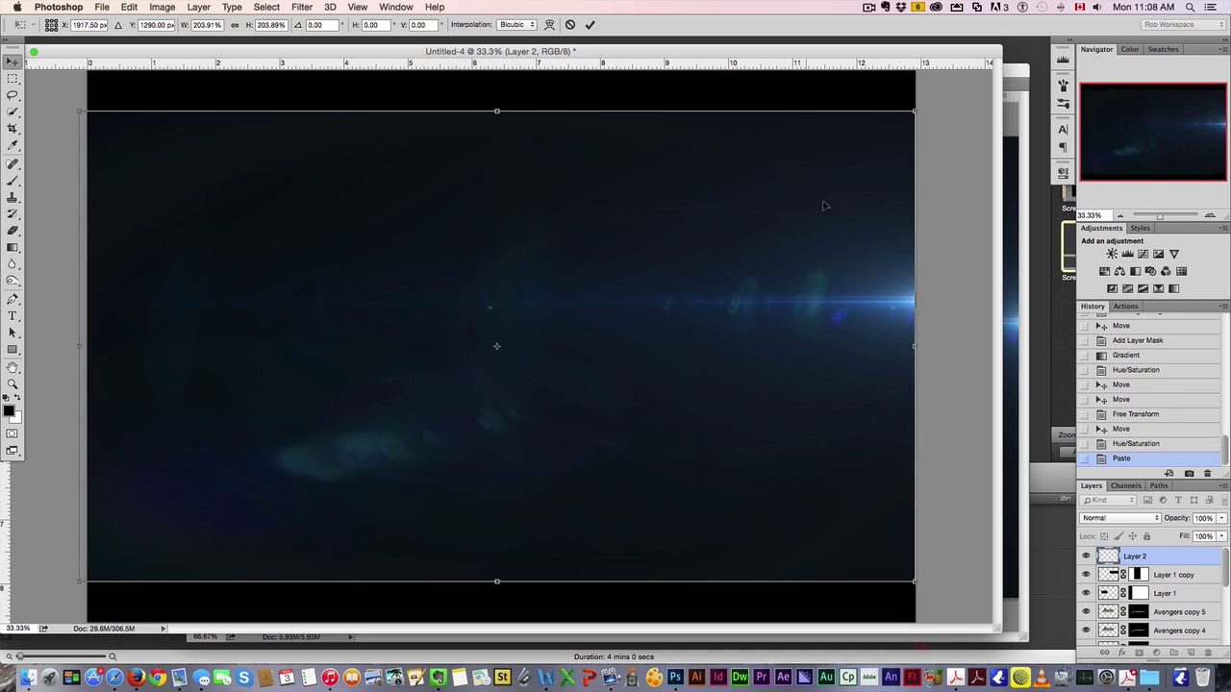
key("Return")
key("super+minus")
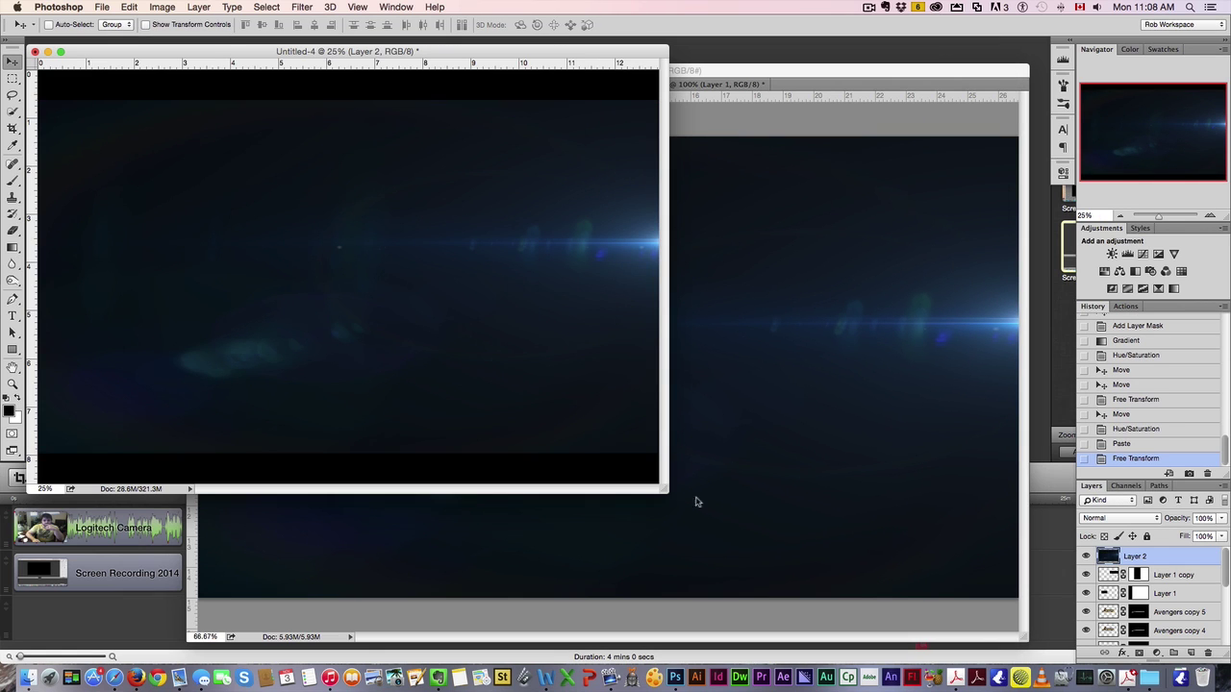
left_click_drag(669, 494, 1073, 598)
key("super+t")
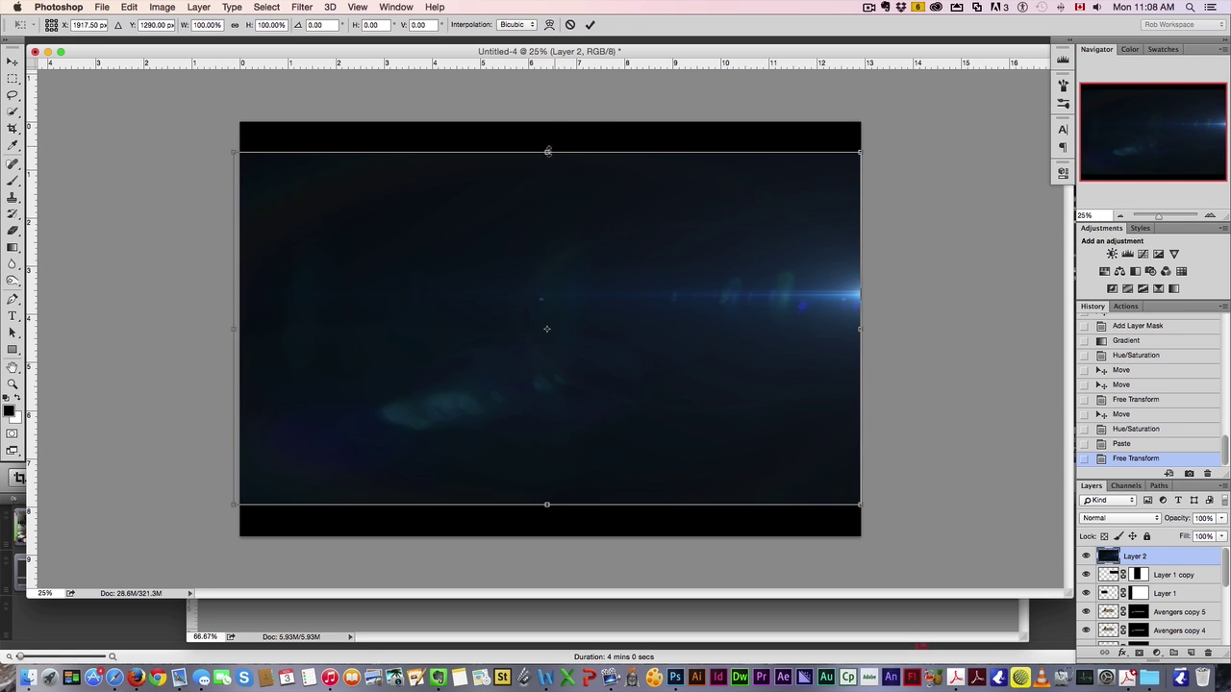
left_click_drag(546, 151, 546, 122)
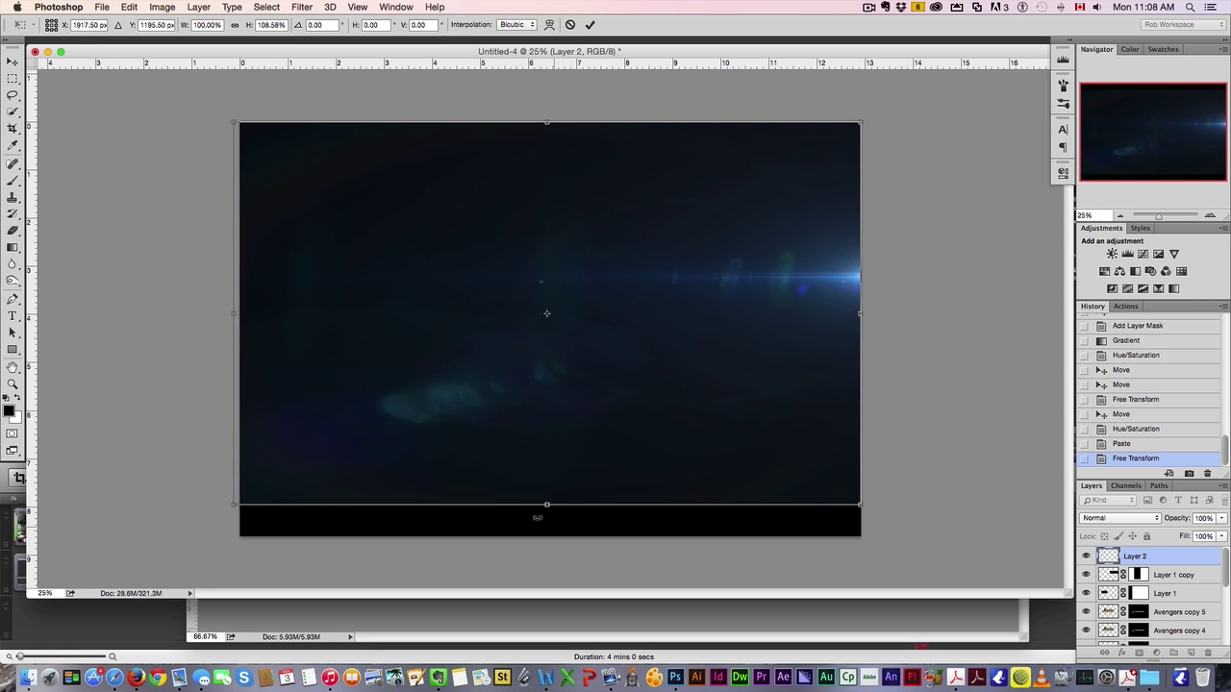
left_click_drag(546, 508, 546, 536)
key("Return")
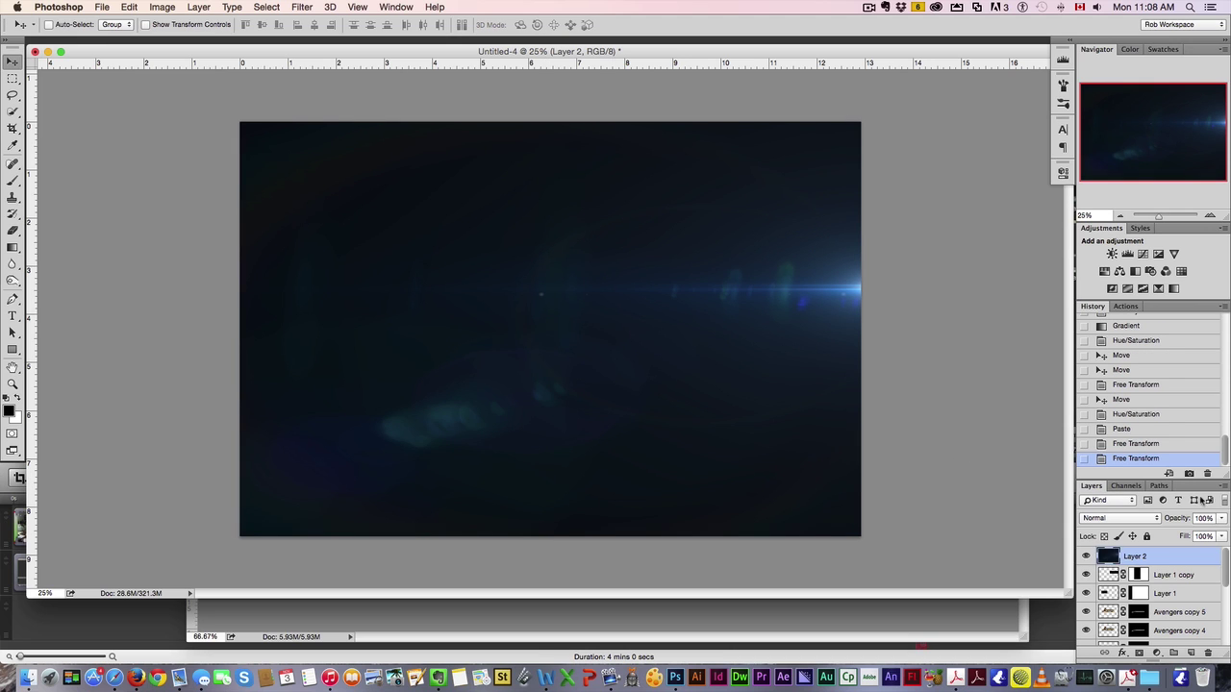
- Set the blue flare layer's blend mode to Linear Dodge (Add) and shift its hue to warm gold with Hue/Saturation
left_click(1142, 520)
left_click(1157, 637)
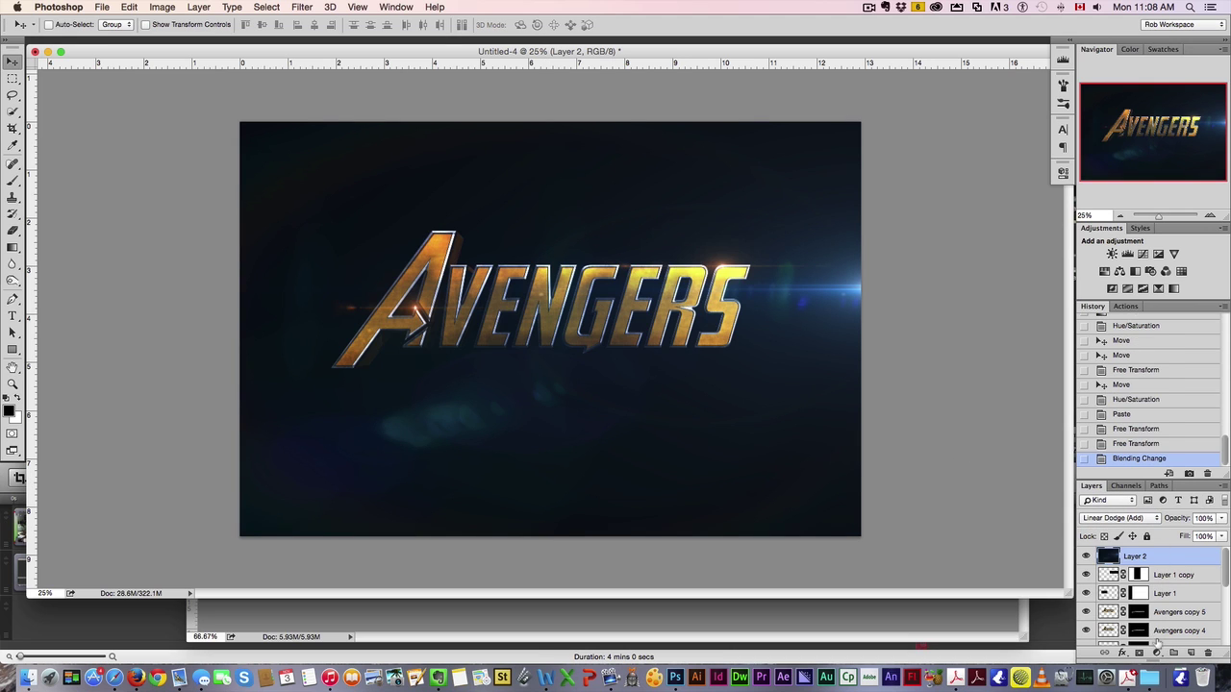
key("super+u")
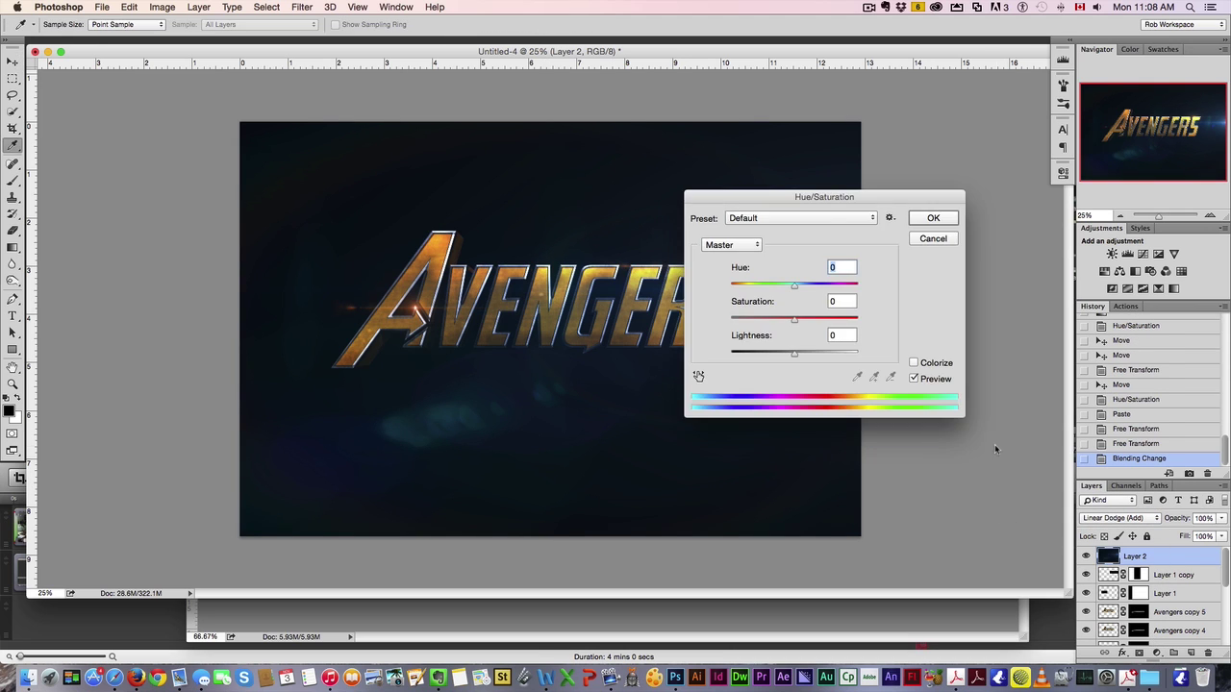
left_click_drag(799, 287, 822, 286)
left_click_drag(820, 203, 1077, 206)
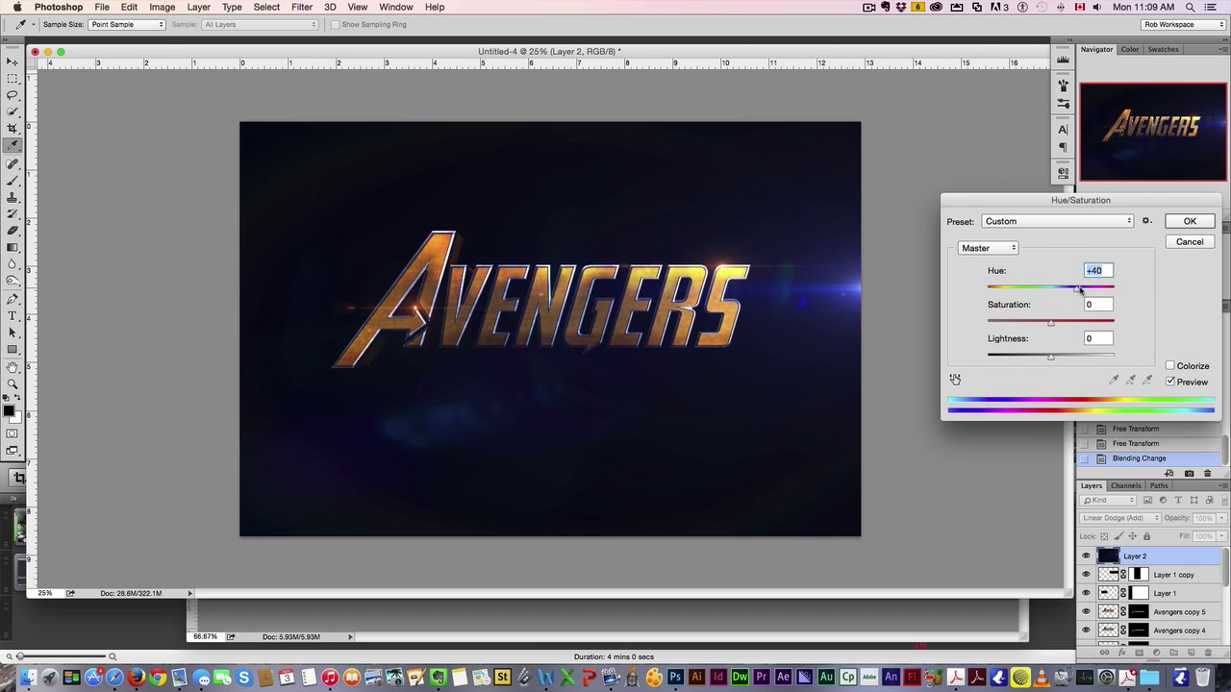
left_click_drag(1079, 289, 1106, 288)
left_click(1190, 221)
key("v")
- Add a layer mask to the full-canvas flare layer and fill it with black to hide the flare
left_click(1122, 653)
left_click(1088, 618)
left_click(1138, 653)
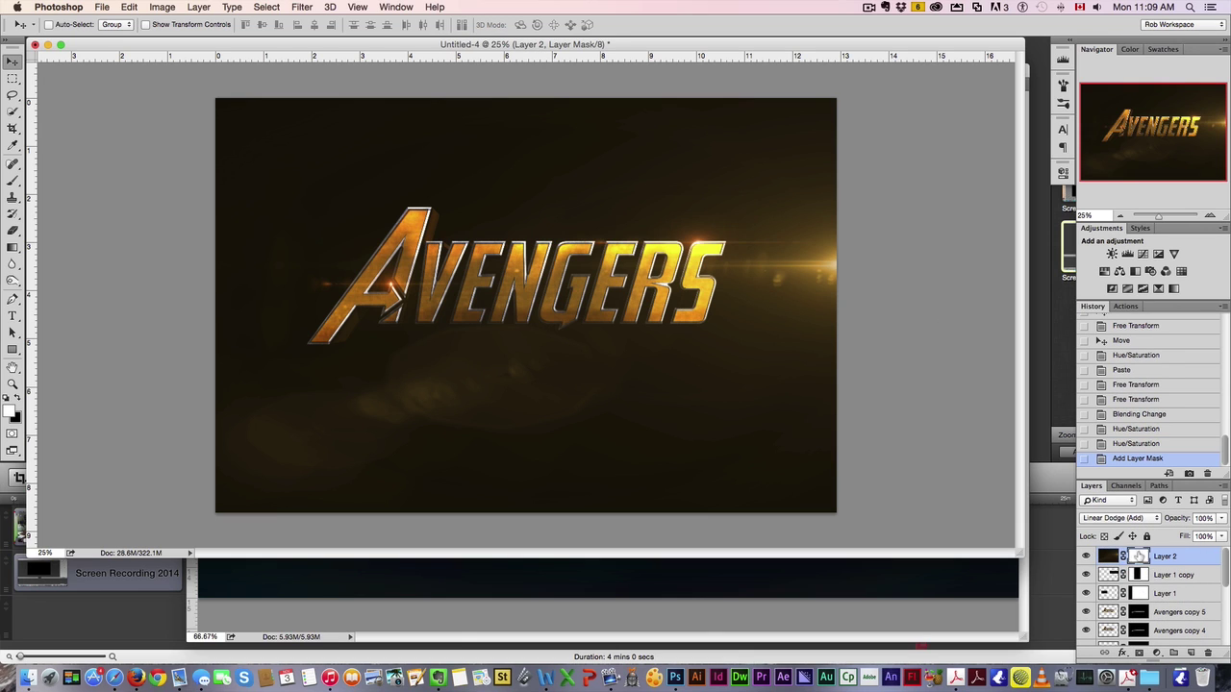
key("super+BackSpace")
key("alt+BackSpace")
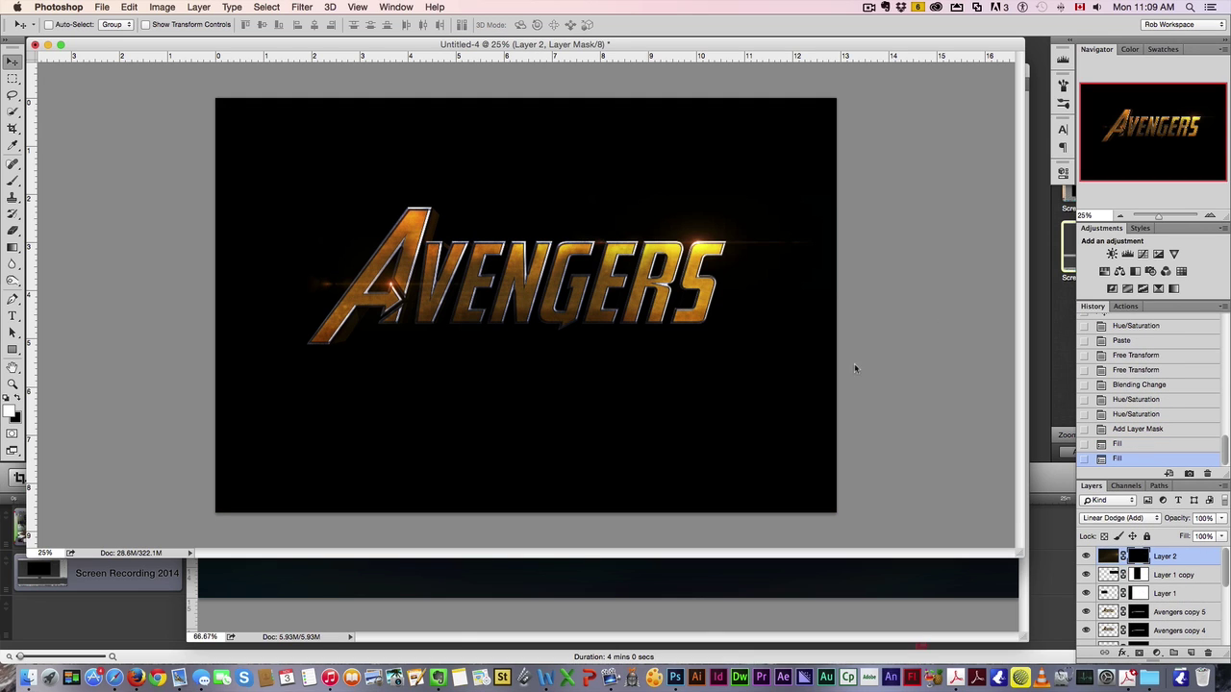
- Paint white on the flare's mask with a soft 1400 px brush at 13% opacity to reveal a golden glow around the title
key("b")
left_click(62, 26)
left_click_drag(126, 64, 147, 63)
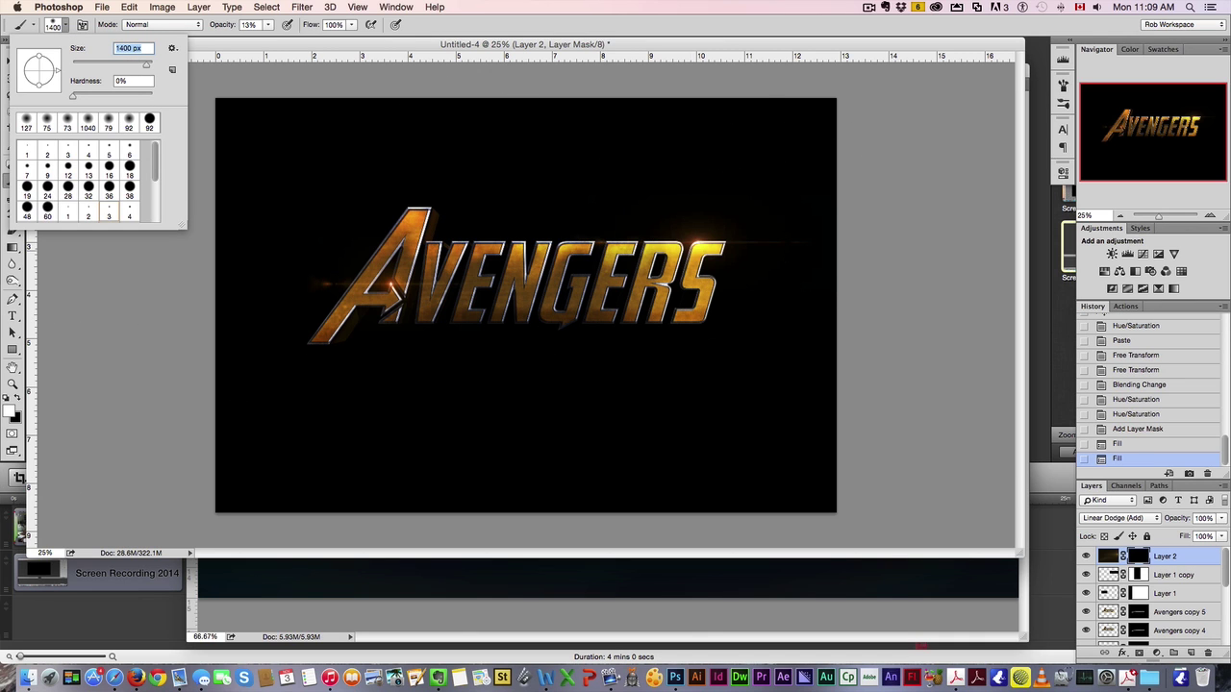
left_click(739, 241)
left_click(797, 236)
left_click(808, 264)
left_click(758, 285)
left_click(656, 308)
left_click(599, 297)
left_click(524, 269)
left_click(359, 245)
left_click(307, 313)
left_click(415, 384)
left_click(536, 363)
left_click(819, 228)
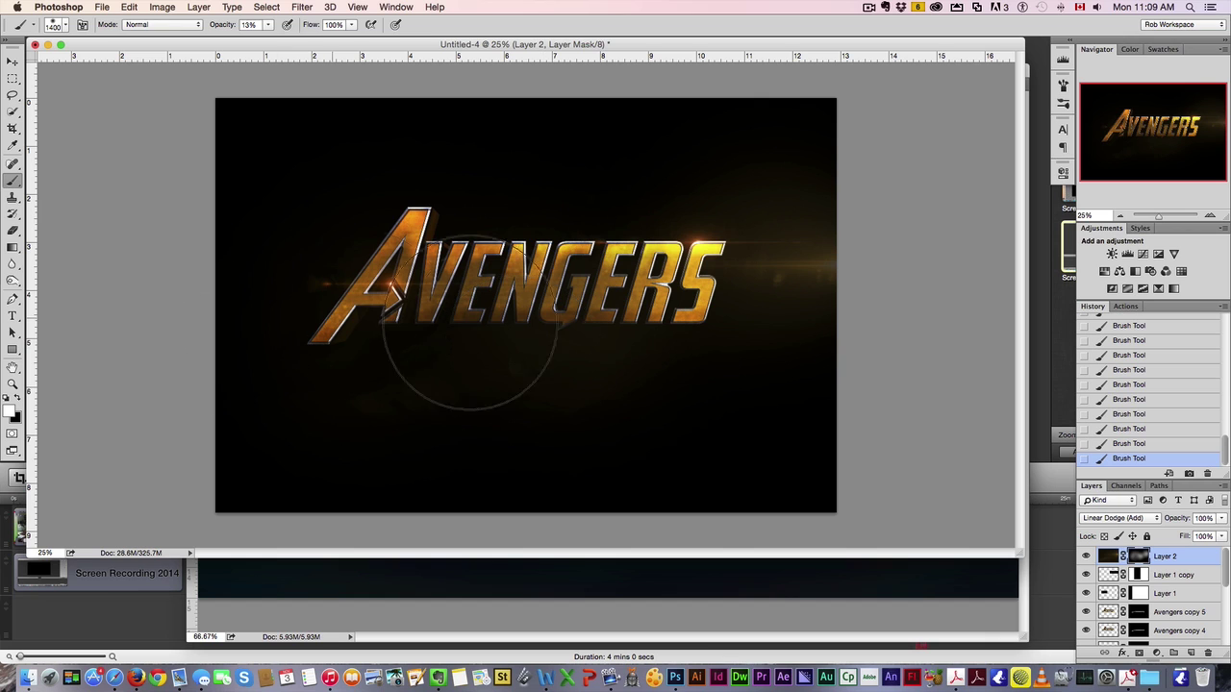
mouse_move(674, 338)
left_mouse_down()
mouse_move(465, 324)
mouse_move(320, 233)
mouse_move(348, 380)
mouse_move(292, 251)
mouse_move(320, 160)
left_mouse_up()
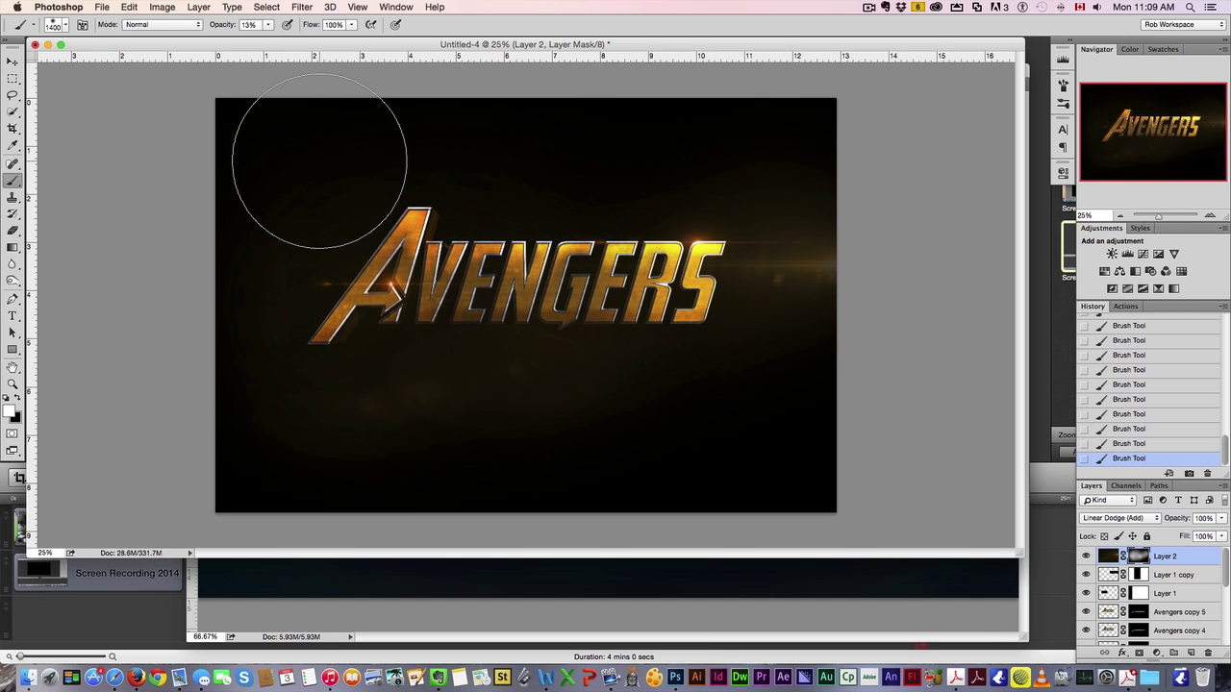